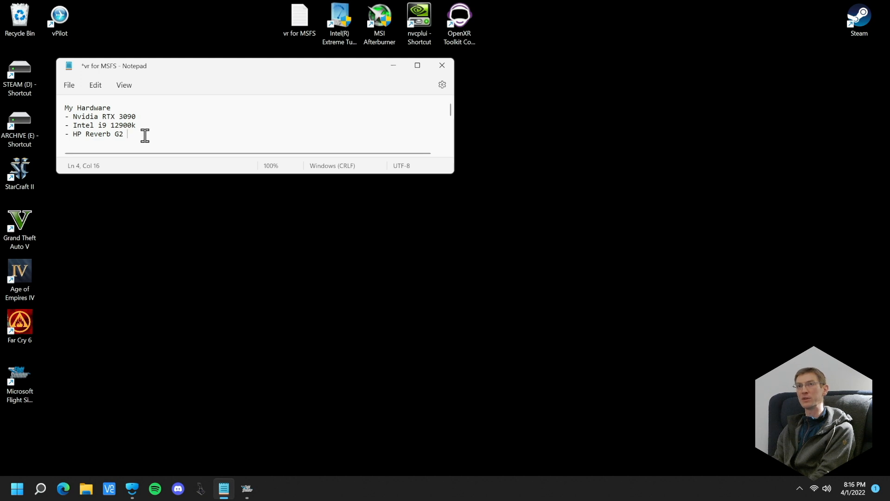
Enlarge the window of the vr for MSFS notes to show the full outline below the hardware list
{"action": "key", "text": "Return"}
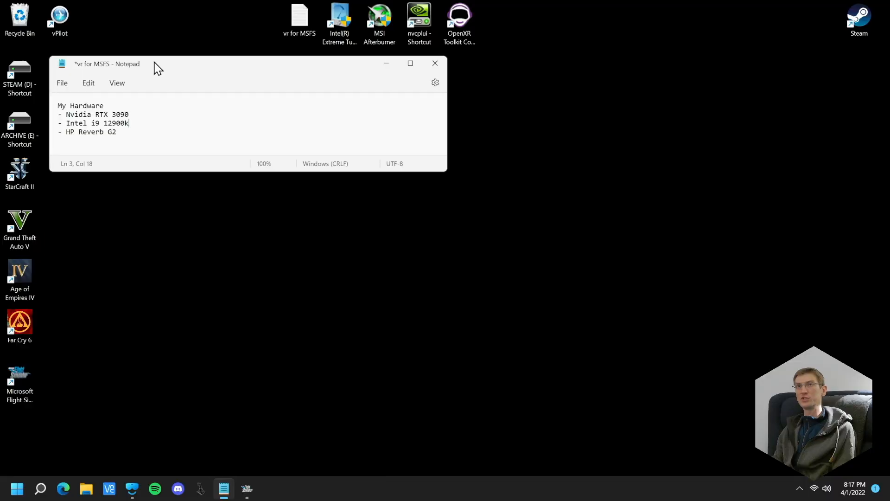
{"action": "left_click_drag", "start_coordinate": [158, 69], "coordinate": [155, 64]}
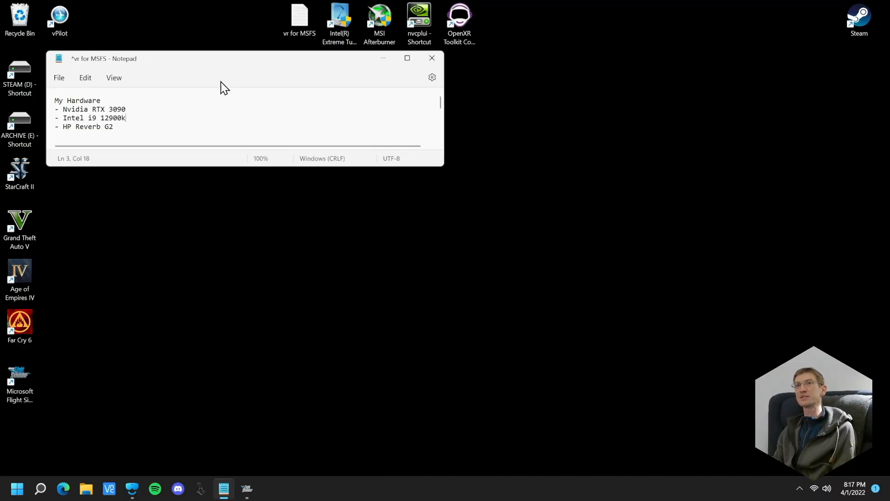
{"action": "left_click_drag", "start_coordinate": [443, 167], "coordinate": [493, 388]}
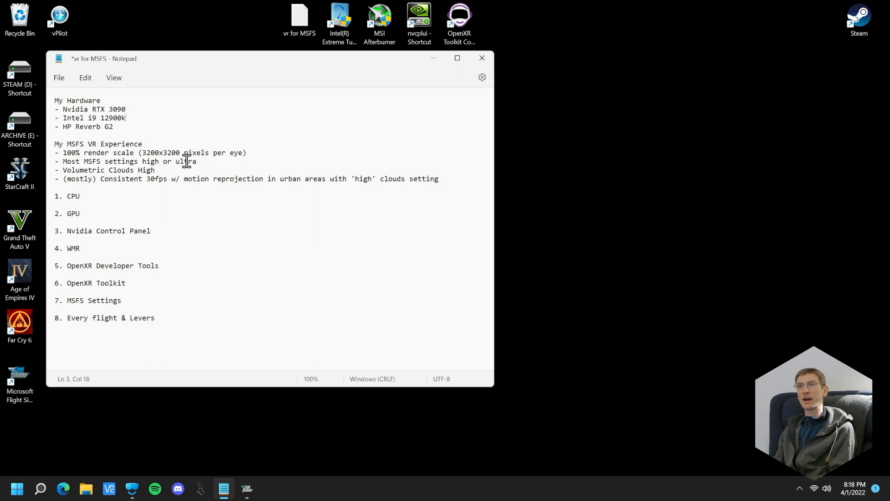
Review the notes on the hardware and the MSFS VR experience, covering clouds setting, frame rate, headset and motion reprojection
{"action": "triple_click", "coordinate": [156, 171]}
{"action": "left_click", "coordinate": [178, 171]}
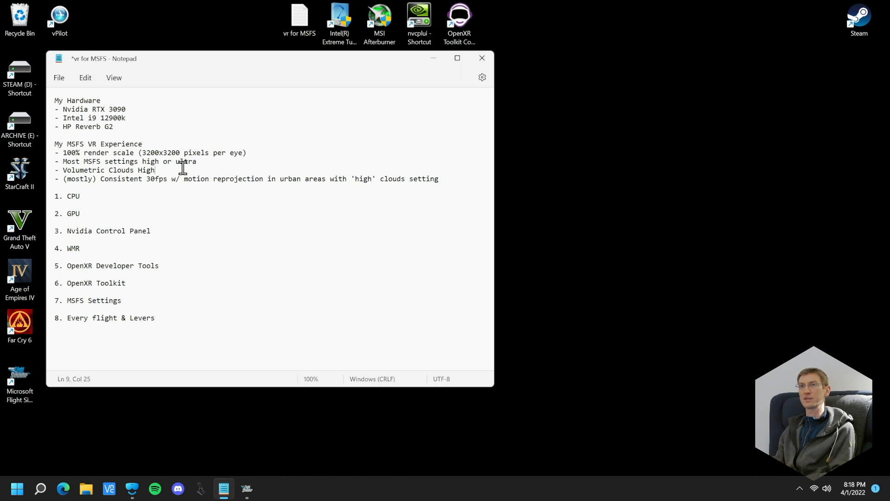
{"action": "left_click_drag", "start_coordinate": [101, 180], "coordinate": [169, 180]}
{"action": "left_click", "coordinate": [169, 180]}
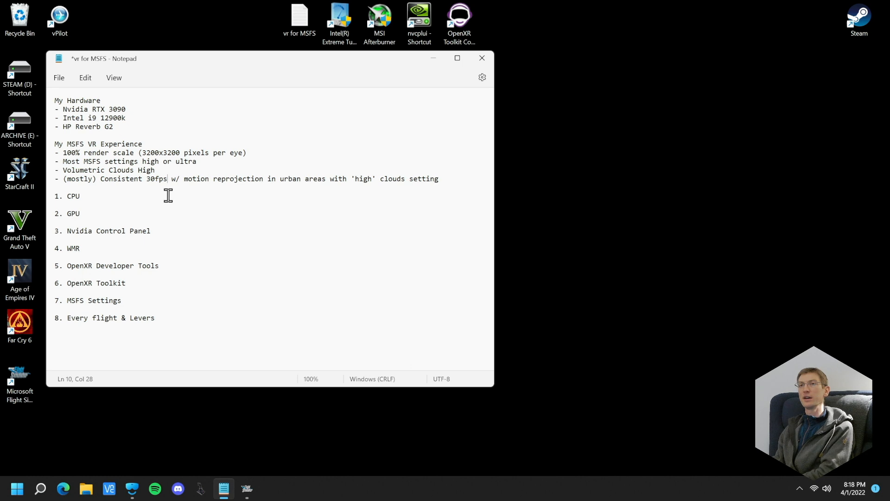
{"action": "left_click_drag", "start_coordinate": [76, 128], "coordinate": [119, 131]}
{"action": "left_click", "coordinate": [129, 133]}
{"action": "left_click", "coordinate": [154, 126]}
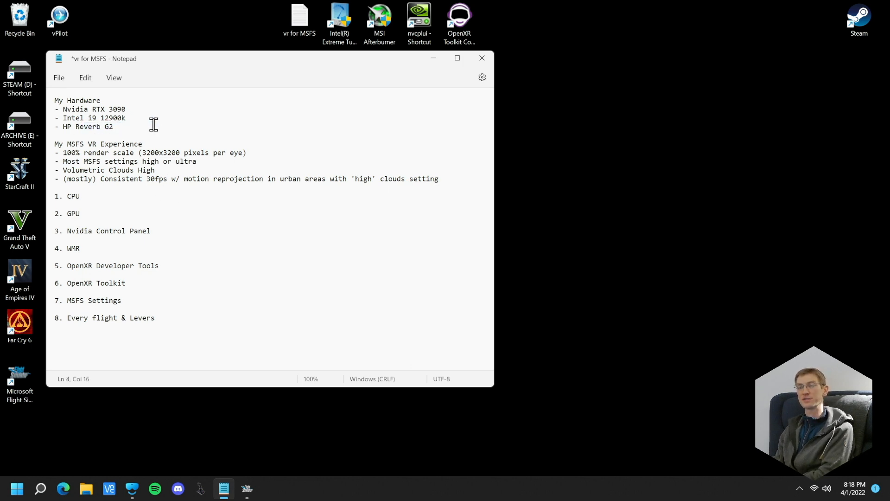
{"action": "left_click", "coordinate": [184, 179]}
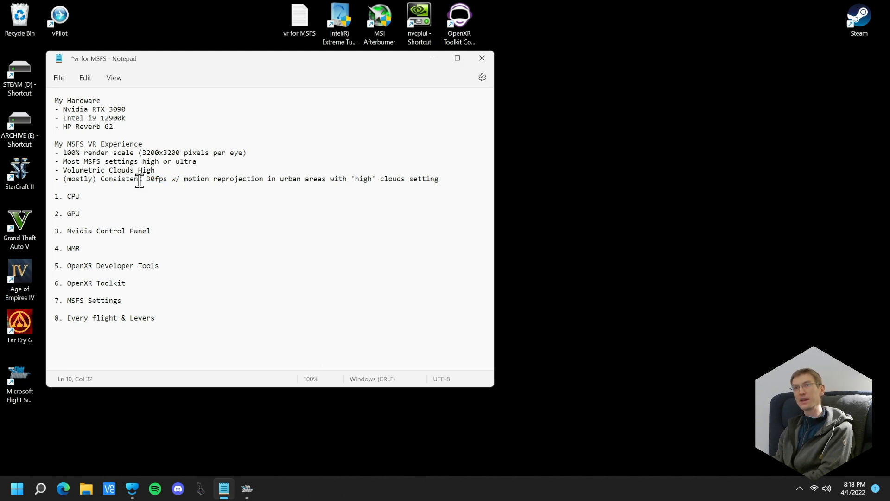
{"action": "left_click_drag", "start_coordinate": [183, 177], "coordinate": [262, 185]}
{"action": "left_click", "coordinate": [261, 184]}
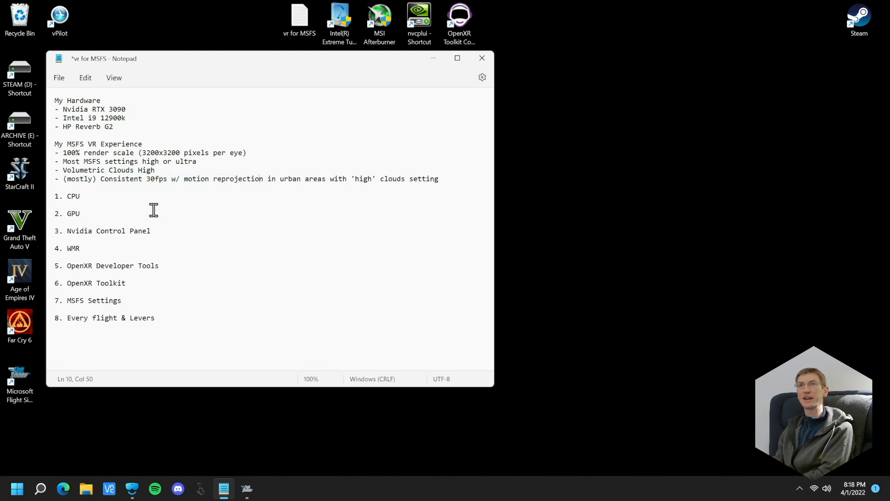
{"action": "left_click", "coordinate": [239, 180]}
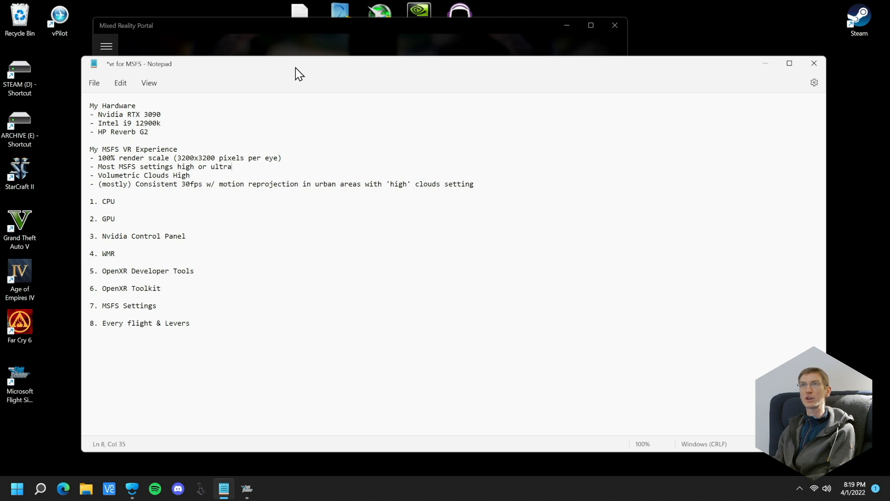
Reposition the notes window and resize it to fit closely around the outline text
{"action": "left_click_drag", "start_coordinate": [300, 74], "coordinate": [215, 61]}
{"action": "left_click", "coordinate": [568, 26]}
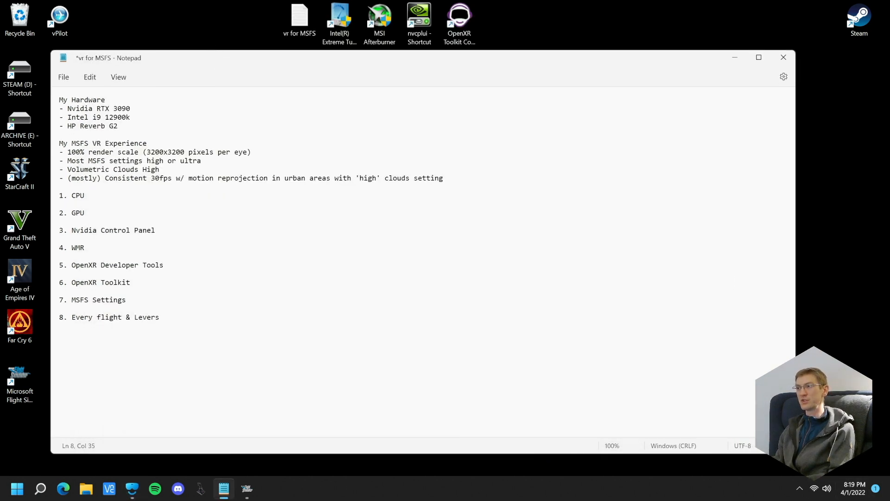
{"action": "left_click_drag", "start_coordinate": [796, 453], "coordinate": [473, 424]}
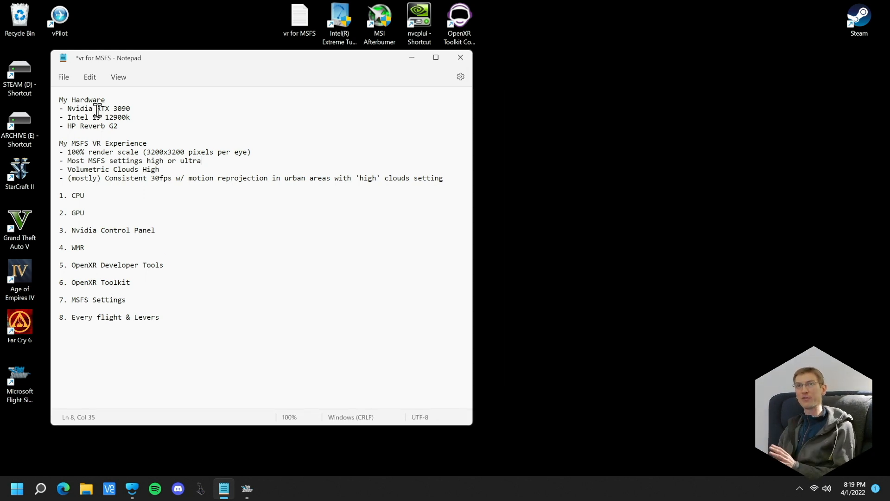
Go through the numbered outline of tuning topics, from CPU and GPU to Every flight & Levers
{"action": "left_click", "coordinate": [133, 196]}
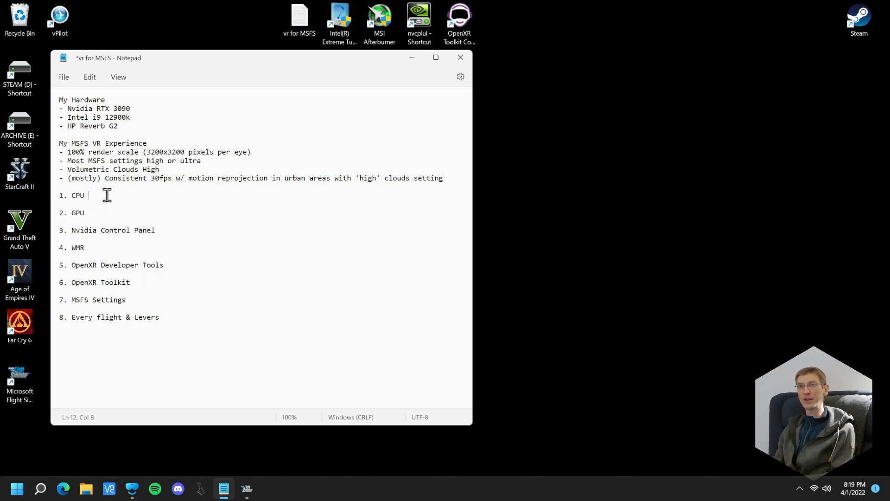
{"action": "left_click_drag", "start_coordinate": [72, 212], "coordinate": [82, 213]}
{"action": "left_click", "coordinate": [105, 213]}
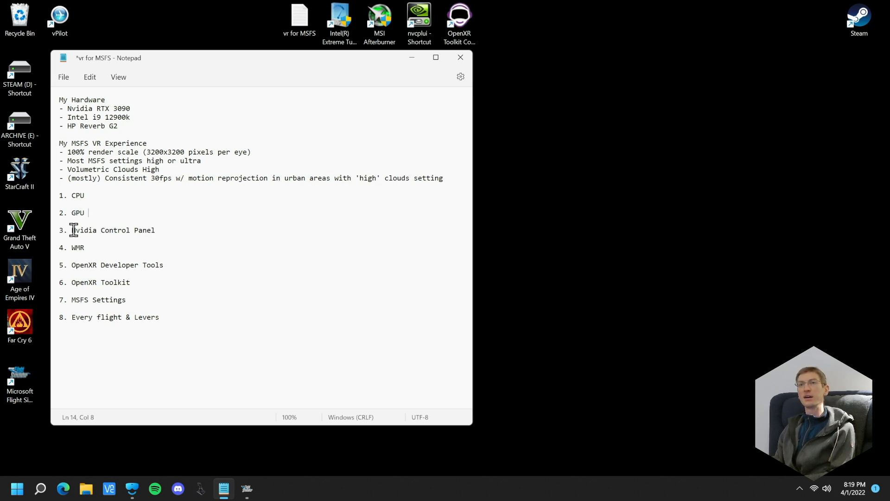
{"action": "left_click_drag", "start_coordinate": [73, 230], "coordinate": [163, 228]}
{"action": "left_click", "coordinate": [163, 229]}
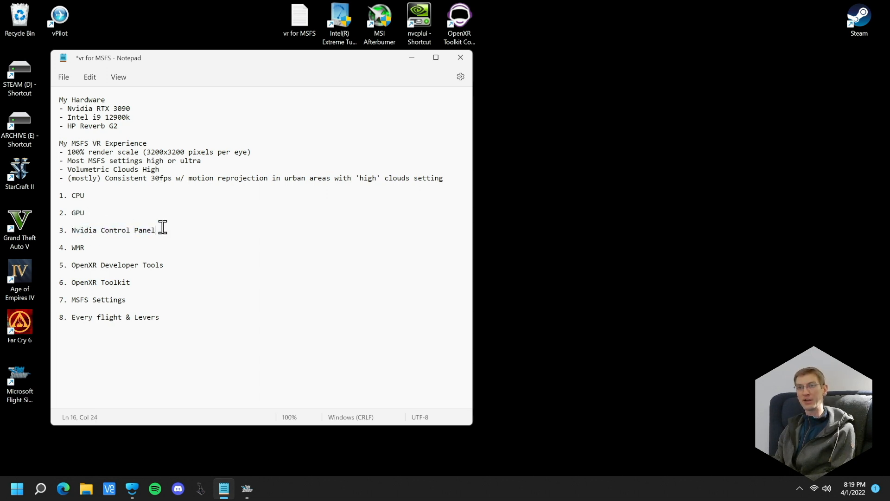
{"action": "left_click_drag", "start_coordinate": [71, 248], "coordinate": [103, 247]}
{"action": "left_click", "coordinate": [103, 247]}
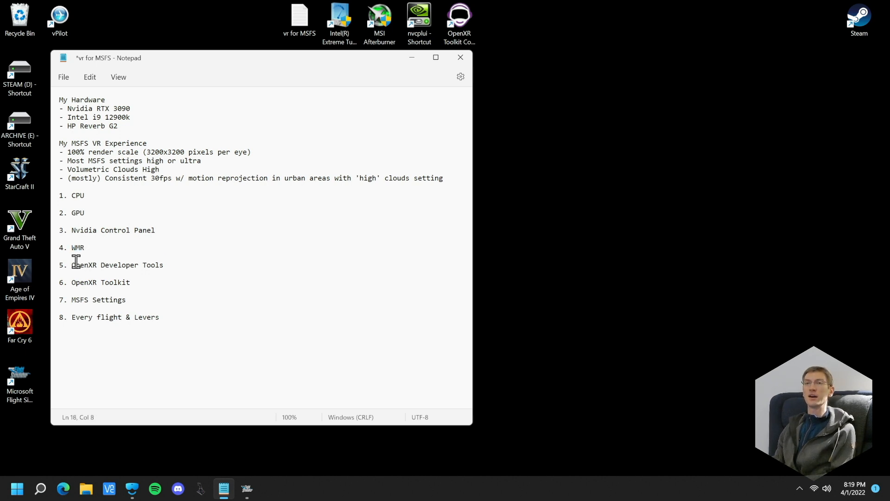
{"action": "left_click_drag", "start_coordinate": [71, 263], "coordinate": [179, 262]}
{"action": "left_click", "coordinate": [180, 262]}
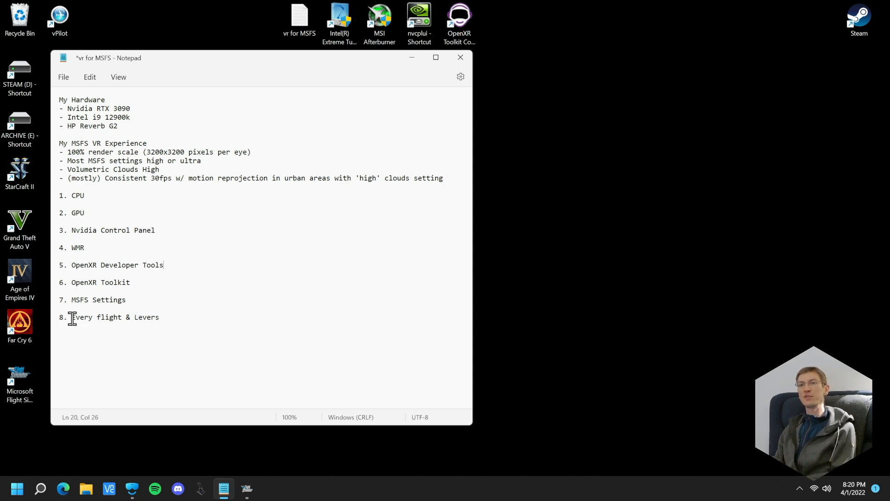
{"action": "left_click_drag", "start_coordinate": [184, 319], "coordinate": [72, 320]}
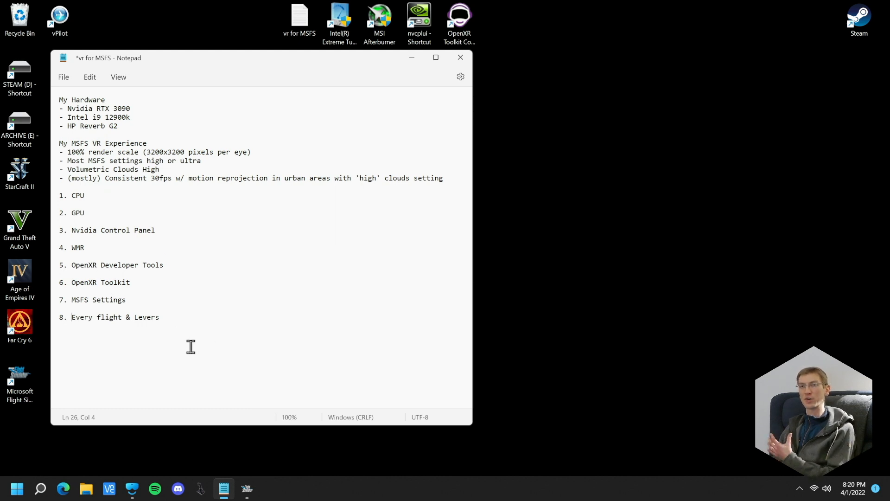
{"action": "left_click", "coordinate": [188, 318]}
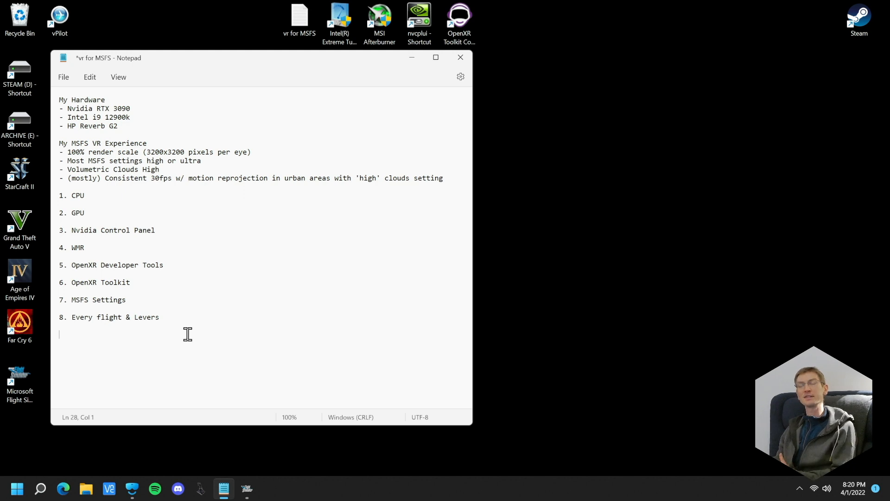
{"action": "left_click", "coordinate": [188, 319]}
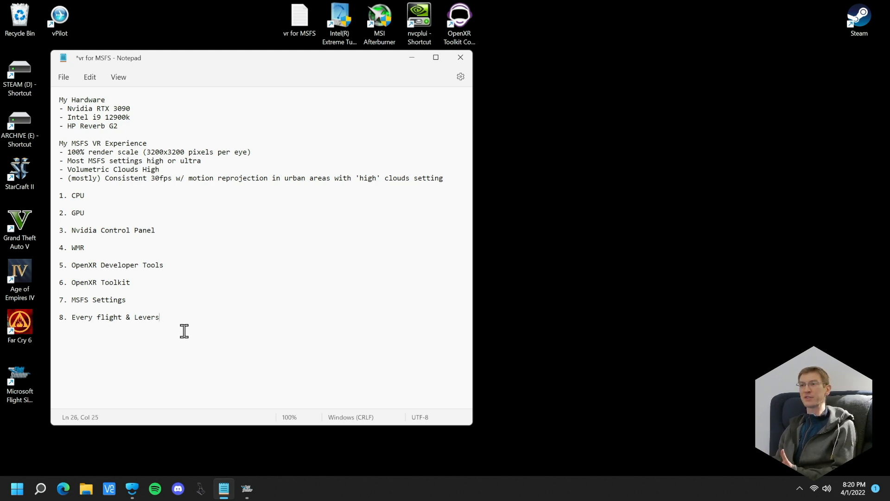
{"action": "left_click", "coordinate": [173, 341]}
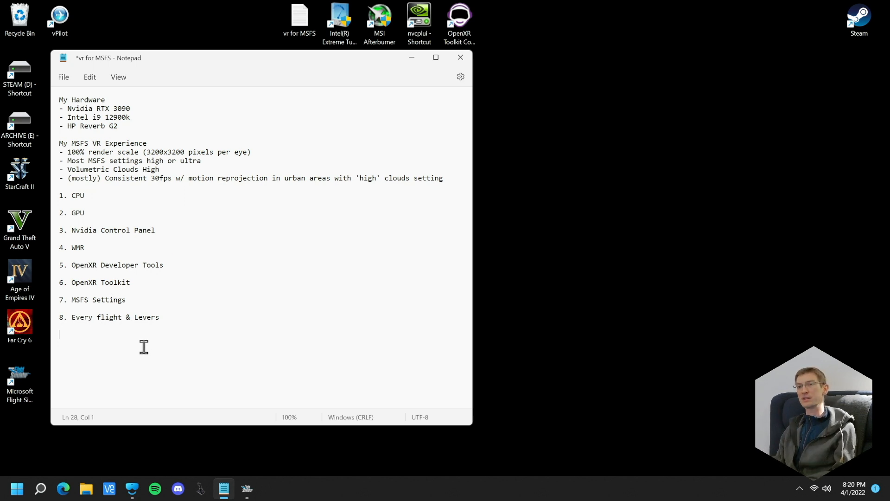
{"action": "left_click_drag", "start_coordinate": [72, 320], "coordinate": [170, 325]}
{"action": "left_click", "coordinate": [170, 326]}
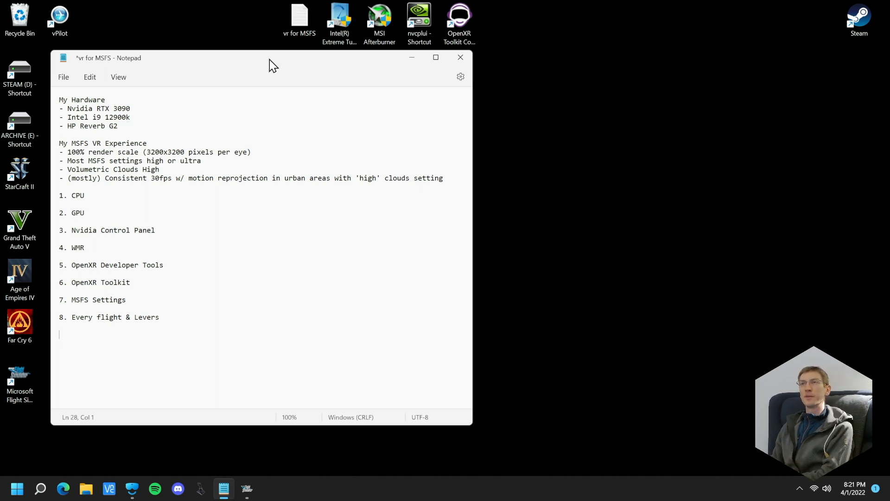
{"action": "left_click_drag", "start_coordinate": [269, 59], "coordinate": [287, 78]}
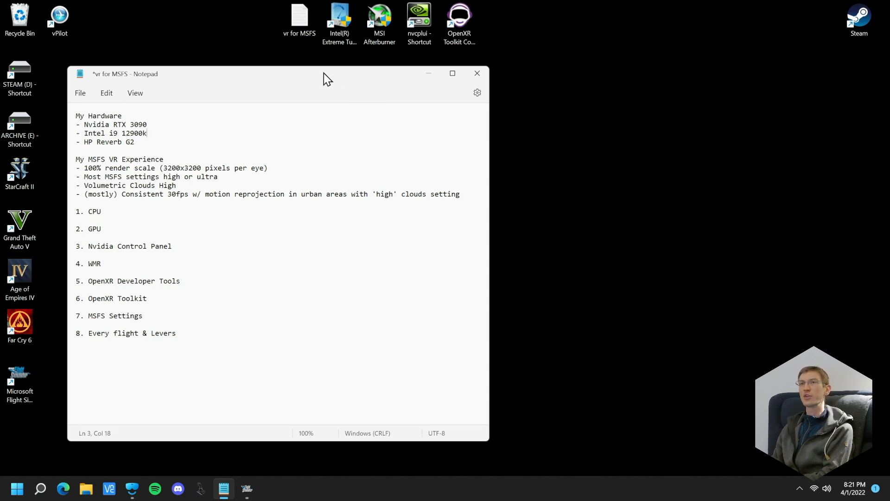
{"action": "left_click_drag", "start_coordinate": [322, 72], "coordinate": [321, 71]}
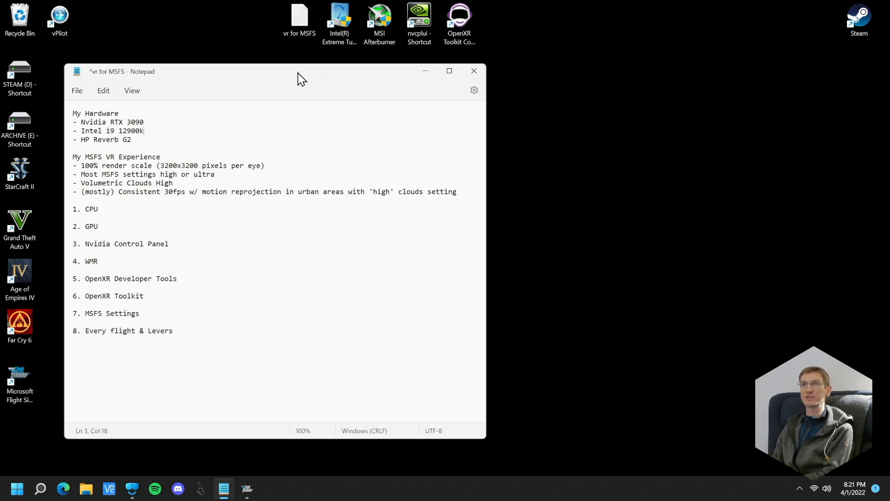
{"action": "left_click_drag", "start_coordinate": [299, 73], "coordinate": [304, 72]}
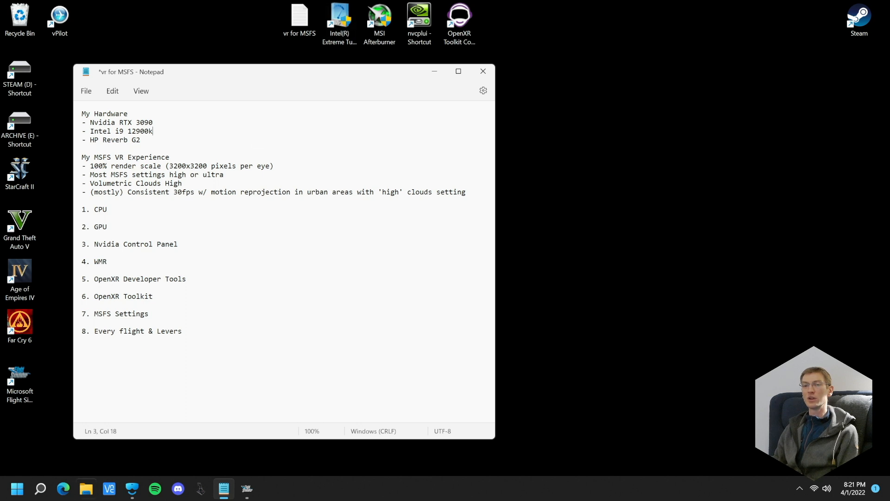
Switch to Edge, search the web for "intel extreme tuning utility", view Intel's XTU download page, and close the browser
{"action": "left_click", "coordinate": [65, 489]}
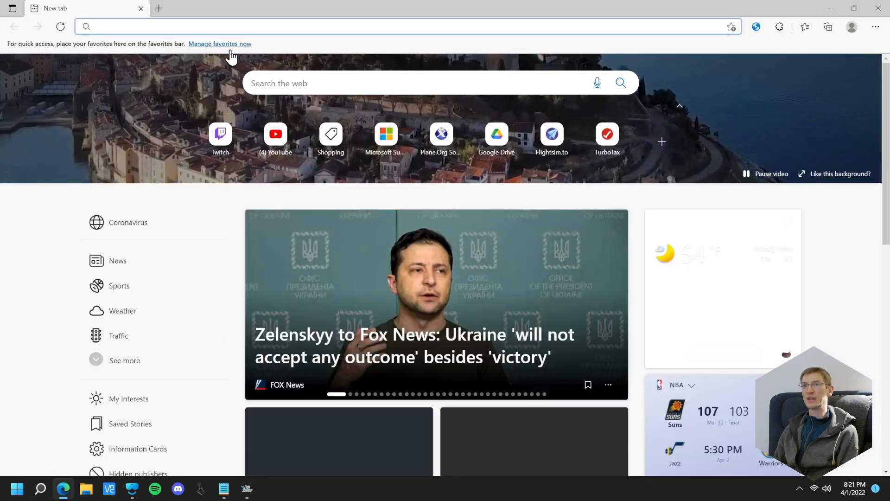
{"action": "left_click", "coordinate": [203, 24]}
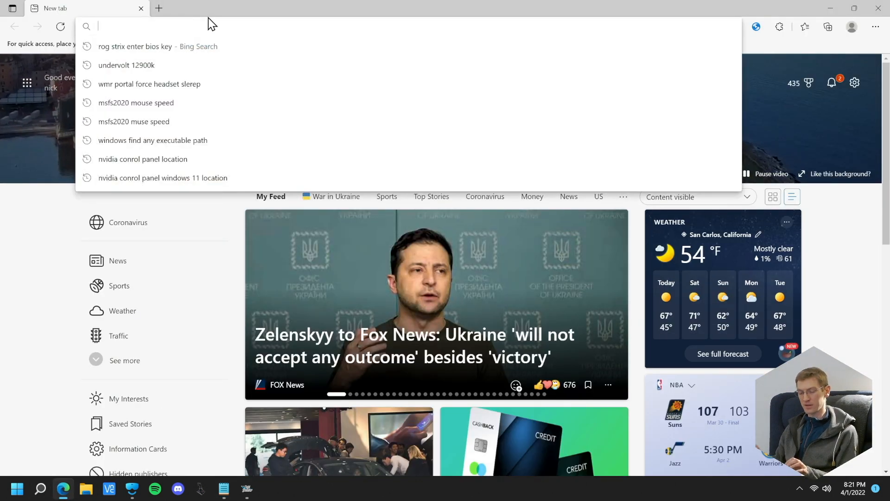
{"action": "type", "text": "int"}
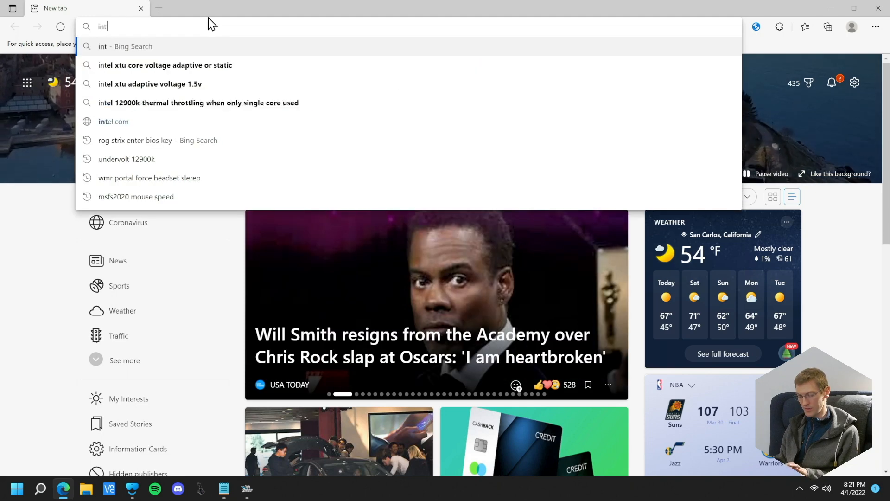
{"action": "type", "text": "el extreme tuning"}
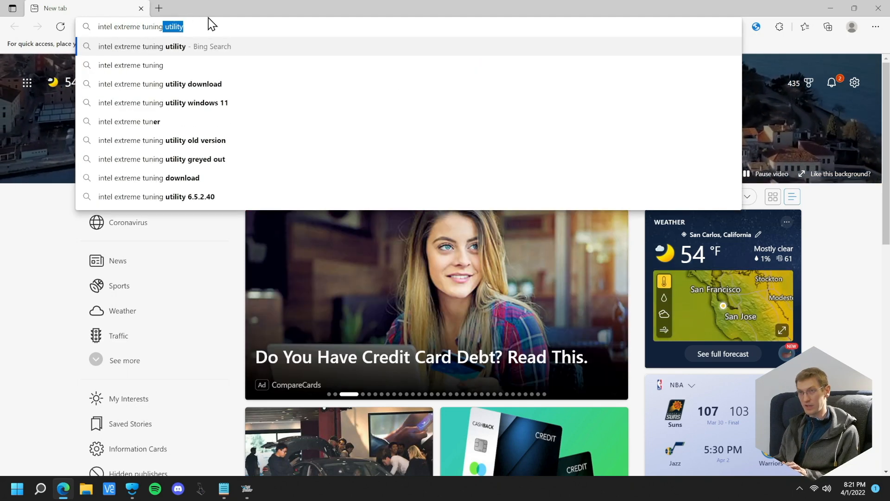
{"action": "key", "text": "Return"}
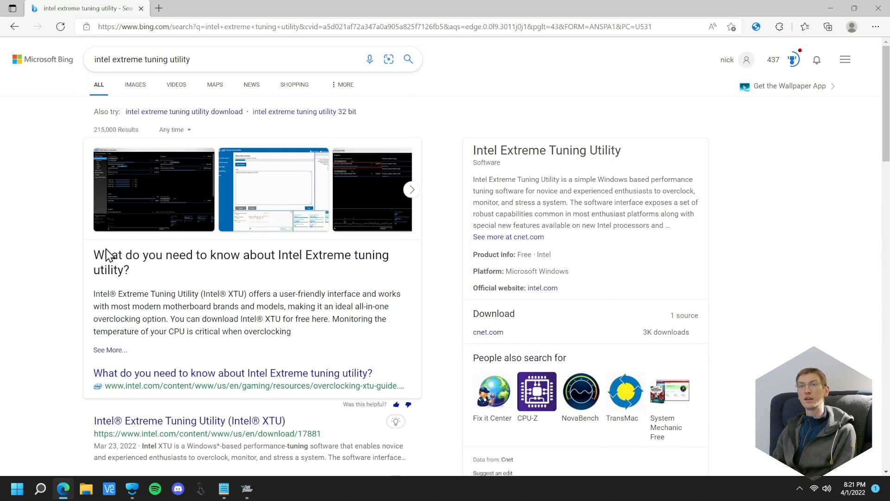
{"action": "scroll", "coordinate": [172, 376], "scroll_direction": "down", "scroll_amount": 1}
{"action": "left_click", "coordinate": [175, 356]}
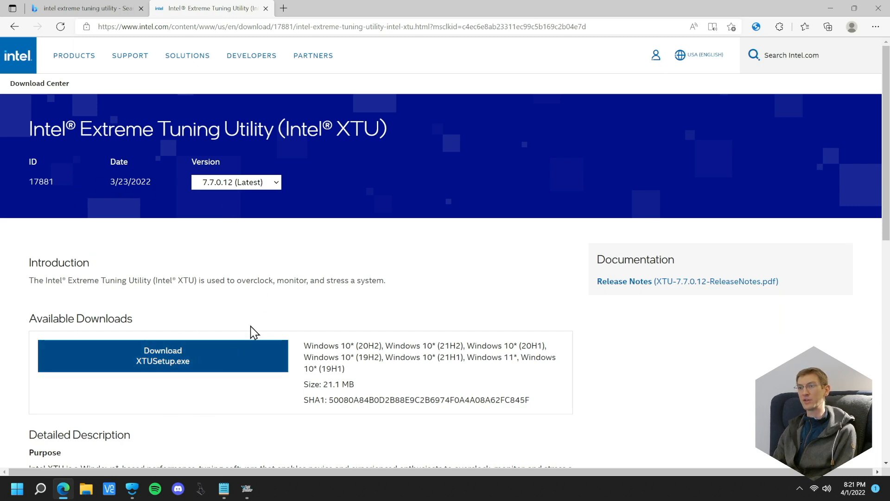
{"action": "left_click", "coordinate": [878, 8]}
Launch Intel Extreme Tuning Utility and arrange its window, enlarging the monitoring area to show all the CPU readings
{"action": "double_click", "coordinate": [342, 19]}
{"action": "left_click", "coordinate": [397, 330]}
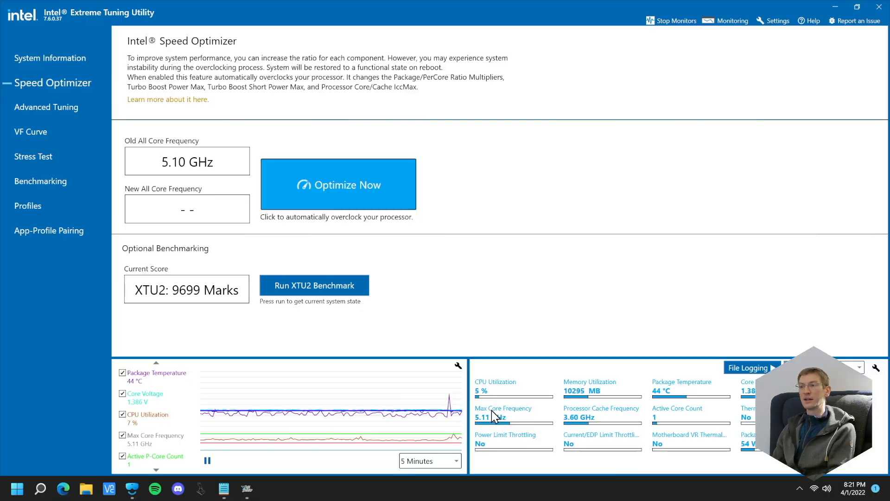
{"action": "left_click", "coordinate": [857, 7]}
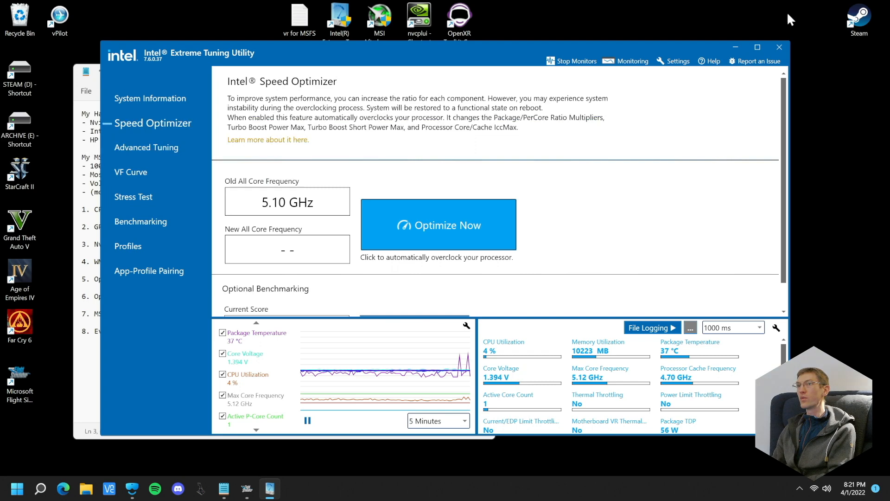
{"action": "left_click_drag", "start_coordinate": [464, 56], "coordinate": [388, 33]}
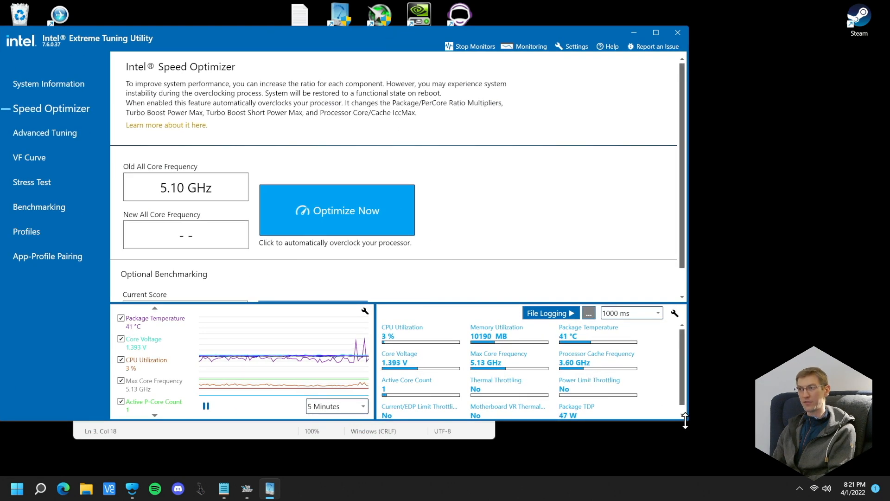
{"action": "left_click_drag", "start_coordinate": [688, 420], "coordinate": [708, 439]}
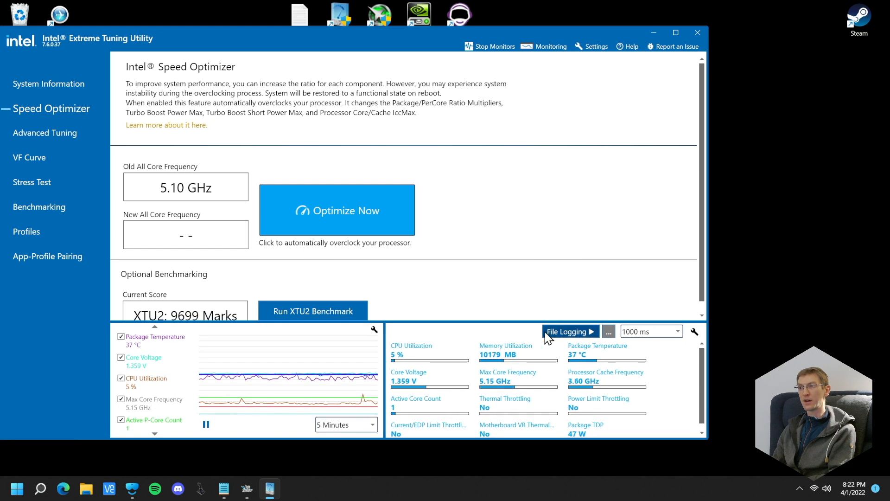
{"action": "left_click_drag", "start_coordinate": [509, 320], "coordinate": [511, 277]}
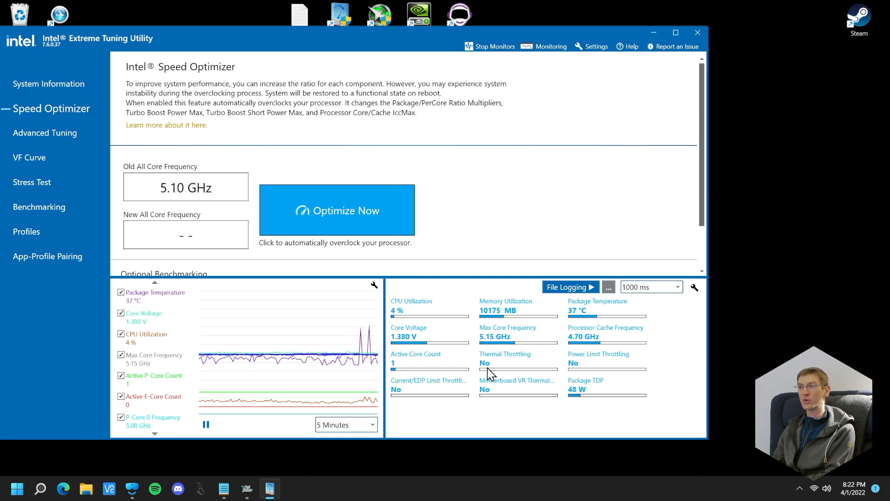
Examine the Thermal Throttling reading and the Speed Optimizer page's automatic overclocking and benchmarking options
{"action": "mouse_move", "coordinate": [485, 367]}
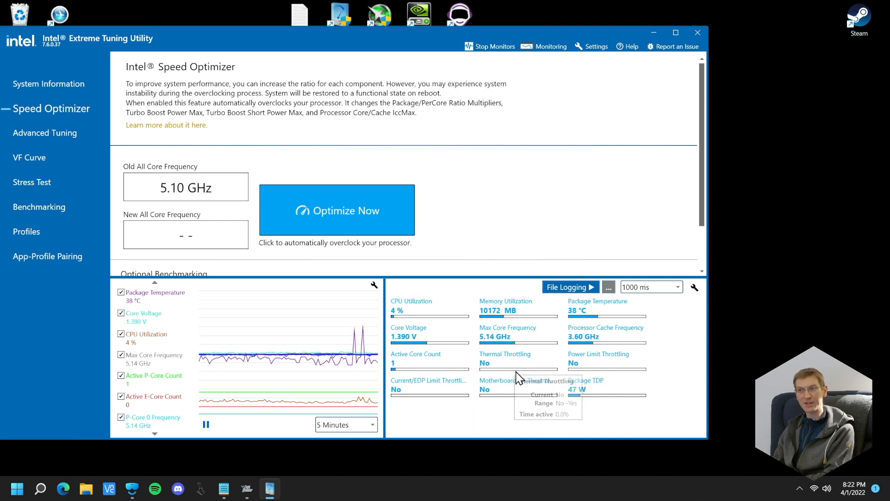
{"action": "mouse_move", "coordinate": [524, 368]}
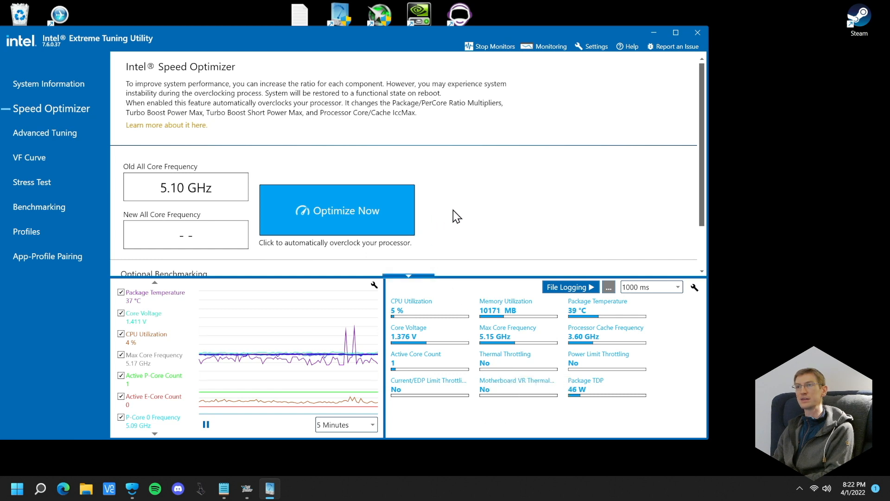
{"action": "scroll", "coordinate": [482, 177], "scroll_direction": "down", "scroll_amount": 1}
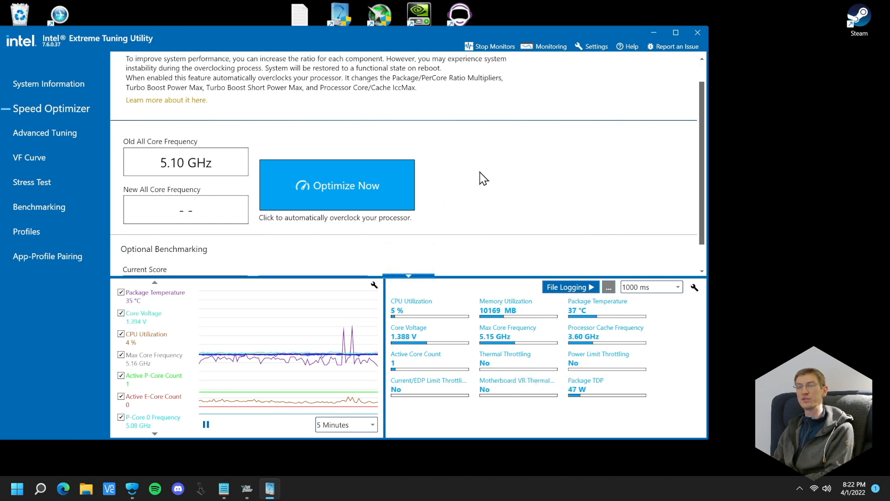
{"action": "scroll", "coordinate": [346, 167], "scroll_direction": "up", "scroll_amount": 1}
Try a core voltage offset of -0.055 V in the Advanced Tuning core settings and discard the change
{"action": "left_click", "coordinate": [74, 134]}
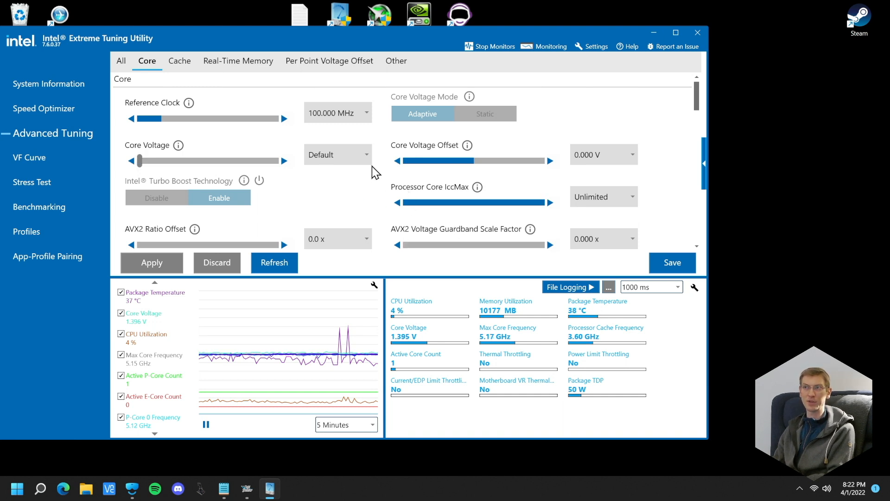
{"action": "left_click", "coordinate": [39, 83]}
{"action": "left_click", "coordinate": [76, 130]}
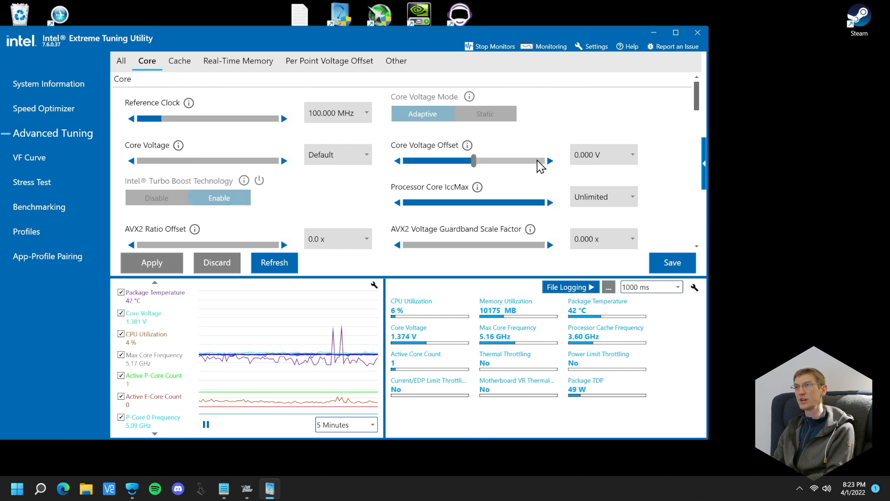
{"action": "left_click_drag", "start_coordinate": [473, 160], "coordinate": [471, 161]}
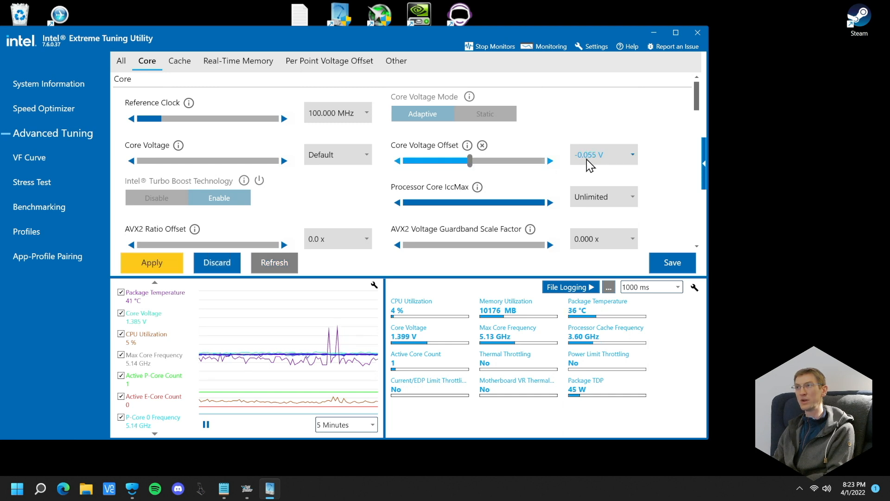
{"action": "left_click", "coordinate": [230, 262]}
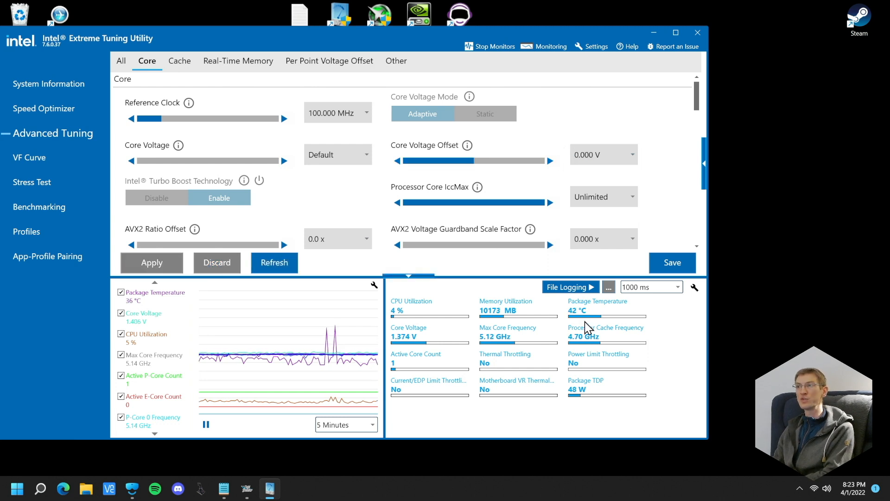
Inspect the monitoring details for memory utilization, processor cache frequency and package temperature
{"action": "mouse_move", "coordinate": [531, 318]}
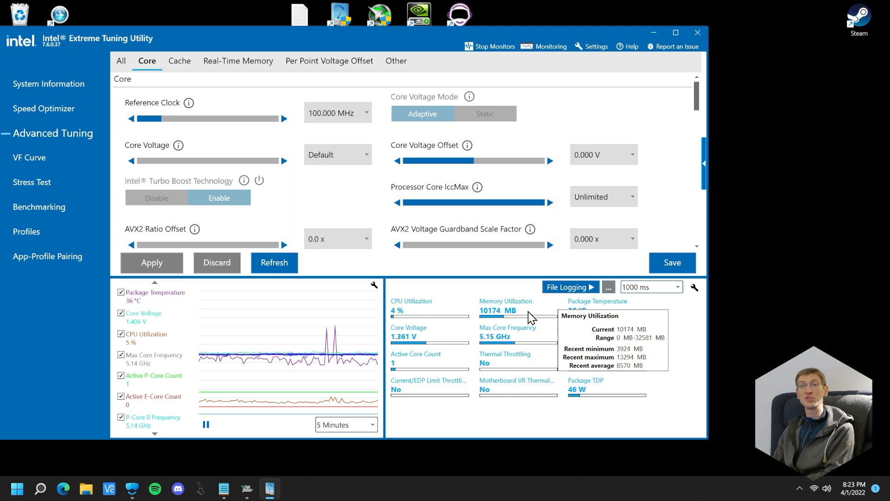
{"action": "mouse_move", "coordinate": [634, 339]}
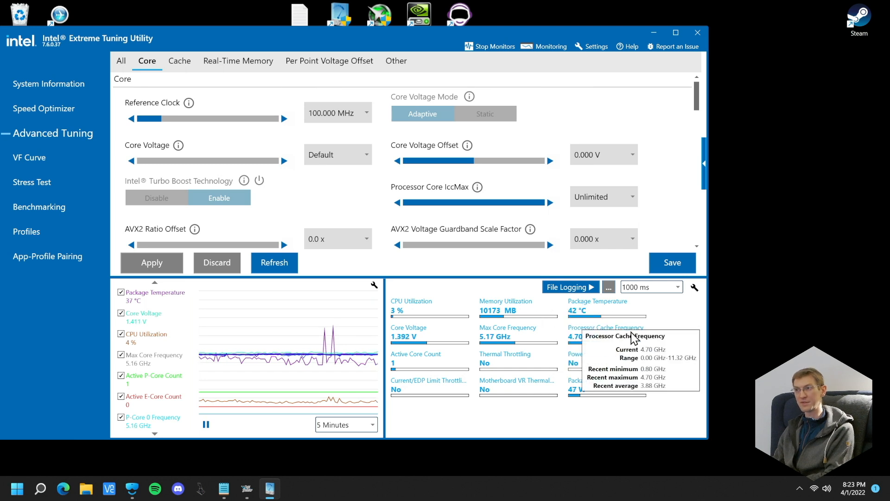
{"action": "mouse_move", "coordinate": [596, 312]}
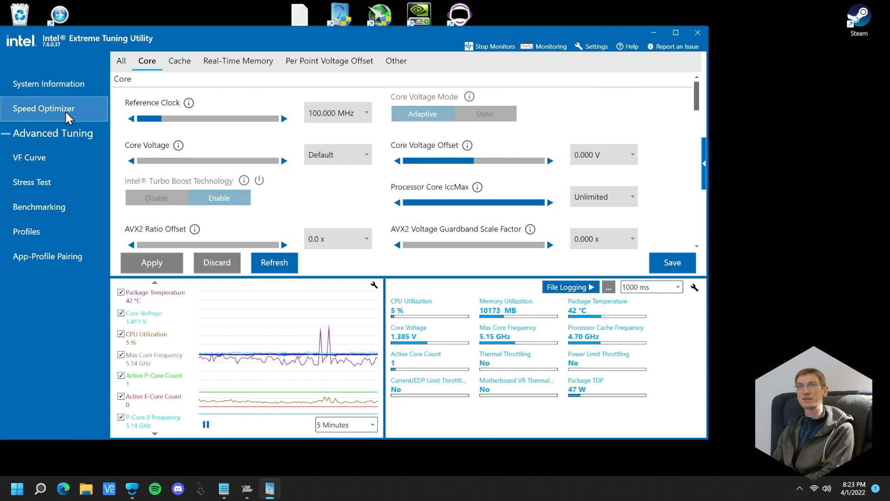
Examine the Turbo Boost power limits and the ratio multipliers for the performance and efficient cores under Active-Core Tuning
{"action": "scroll", "coordinate": [194, 148], "scroll_direction": "down", "scroll_amount": 3}
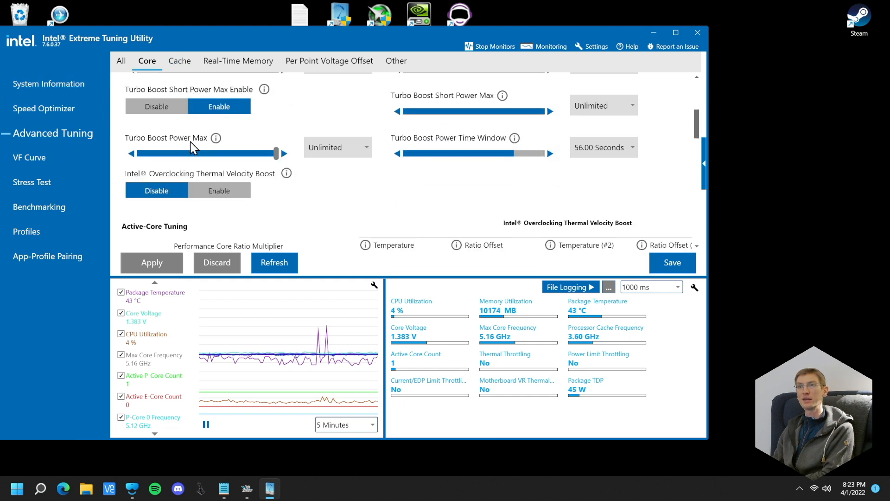
{"action": "scroll", "coordinate": [194, 147], "scroll_direction": "down", "scroll_amount": 3}
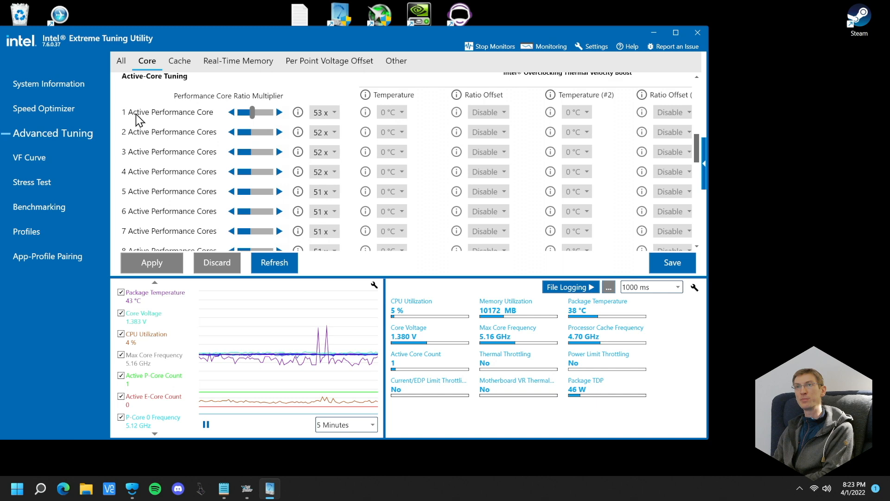
{"action": "scroll", "coordinate": [182, 125], "scroll_direction": "down", "scroll_amount": 1}
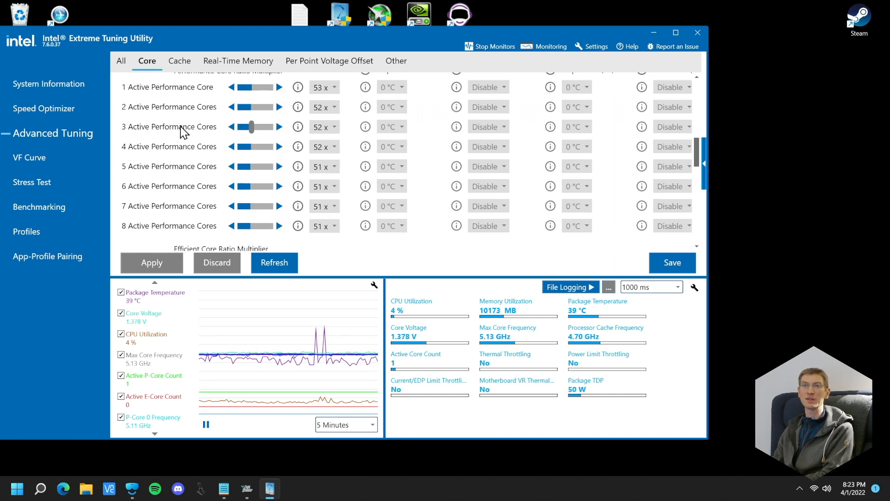
{"action": "scroll", "coordinate": [205, 211], "scroll_direction": "down", "scroll_amount": 5}
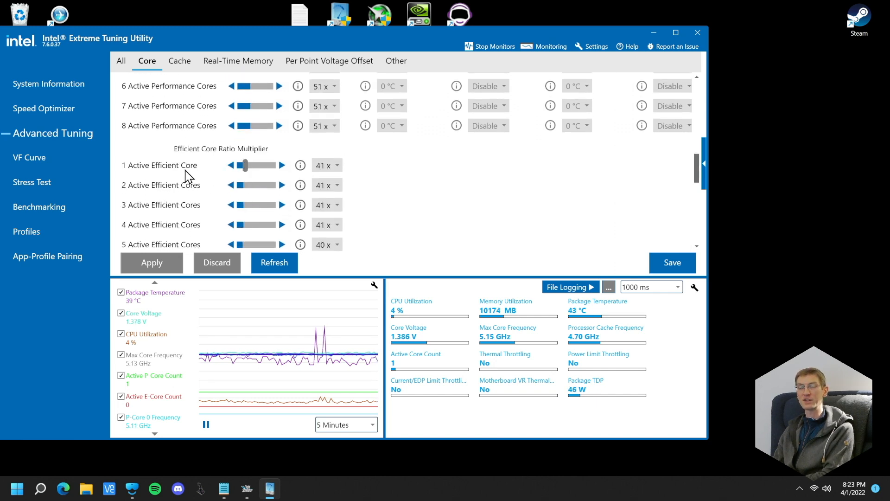
{"action": "scroll", "coordinate": [180, 172], "scroll_direction": "up", "scroll_amount": 6}
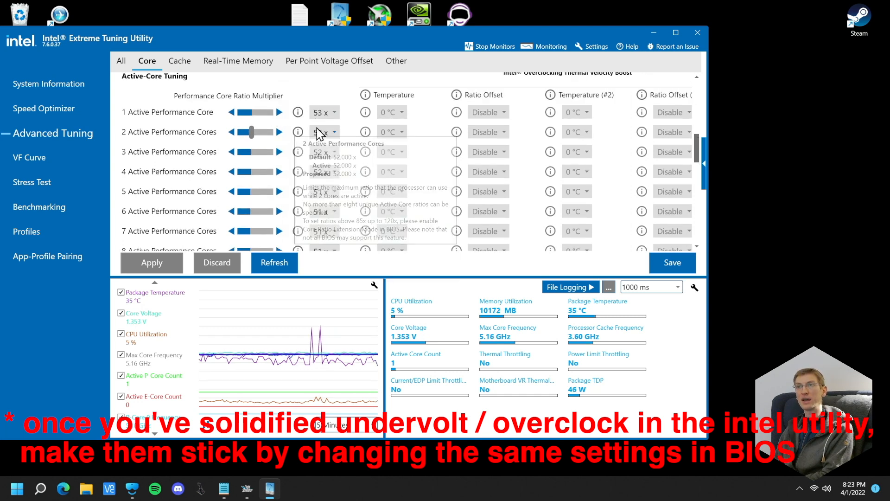
{"action": "scroll", "coordinate": [241, 137], "scroll_direction": "down", "scroll_amount": 1}
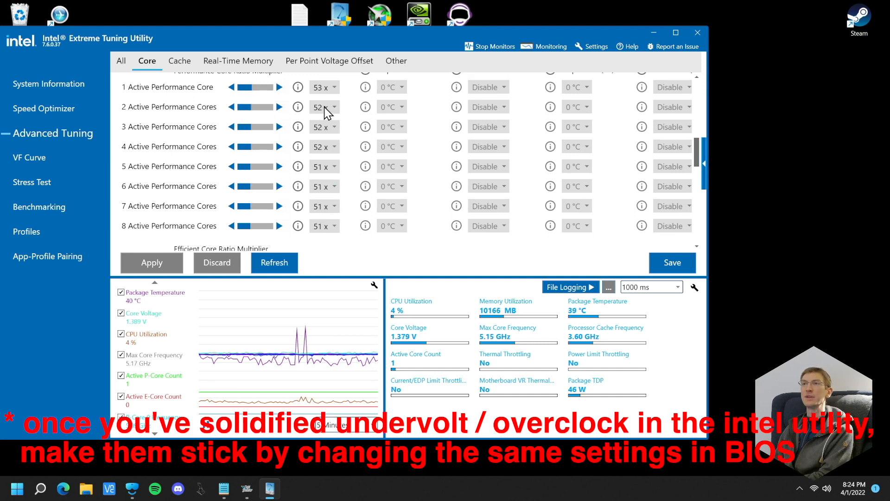
{"action": "scroll", "coordinate": [328, 134], "scroll_direction": "up", "scroll_amount": 1}
{"action": "scroll", "coordinate": [328, 133], "scroll_direction": "up", "scroll_amount": 2}
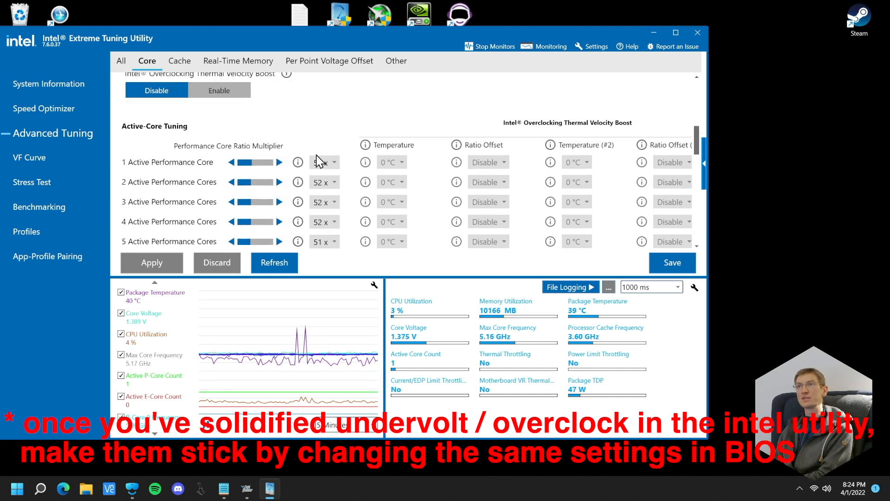
{"action": "scroll", "coordinate": [330, 205], "scroll_direction": "down", "scroll_amount": 3}
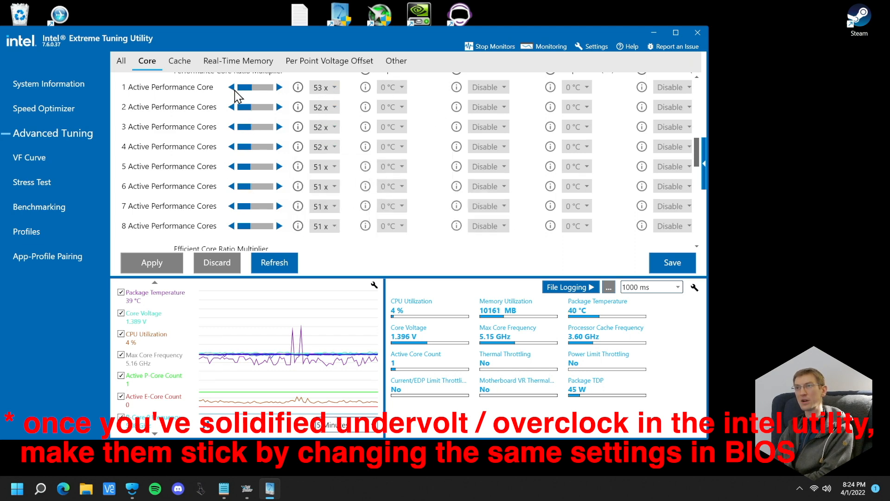
Return to Speed Optimizer and review the automatic overclock option and the XTU2 benchmark score
{"action": "left_click", "coordinate": [36, 95]}
{"action": "left_click", "coordinate": [36, 107]}
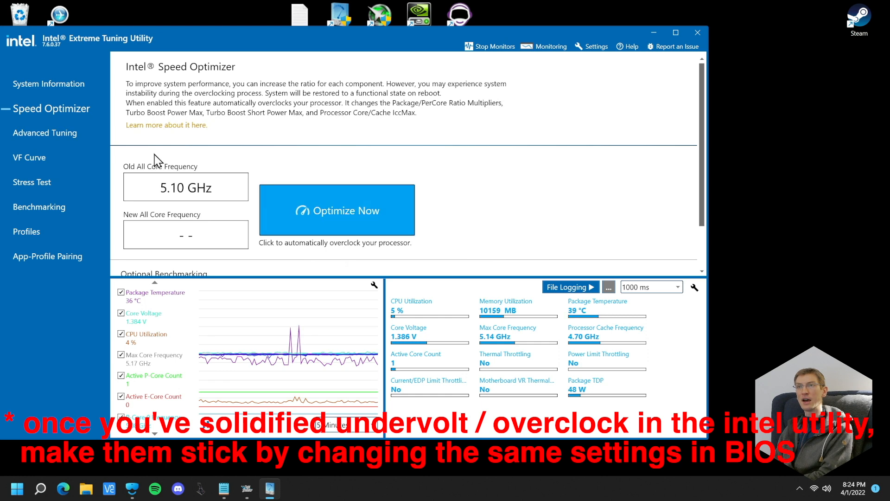
{"action": "scroll", "coordinate": [301, 204], "scroll_direction": "down", "scroll_amount": 2}
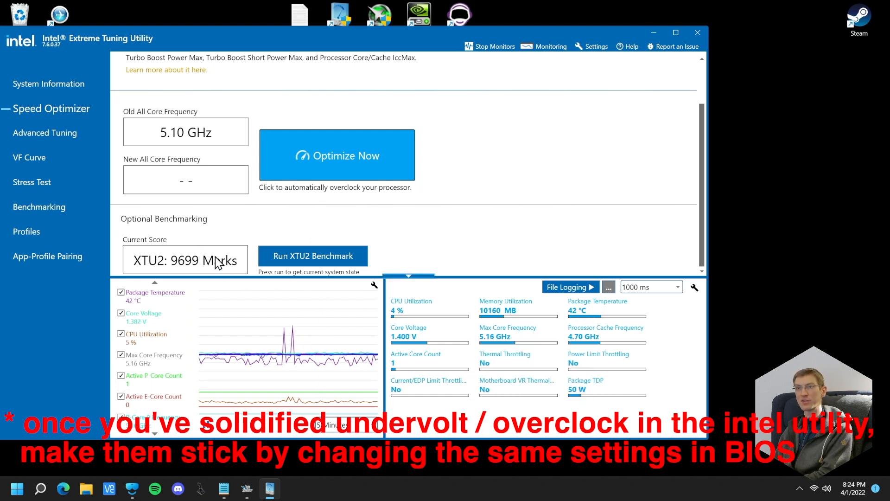
{"action": "left_click", "coordinate": [41, 134]}
{"action": "left_click", "coordinate": [57, 107]}
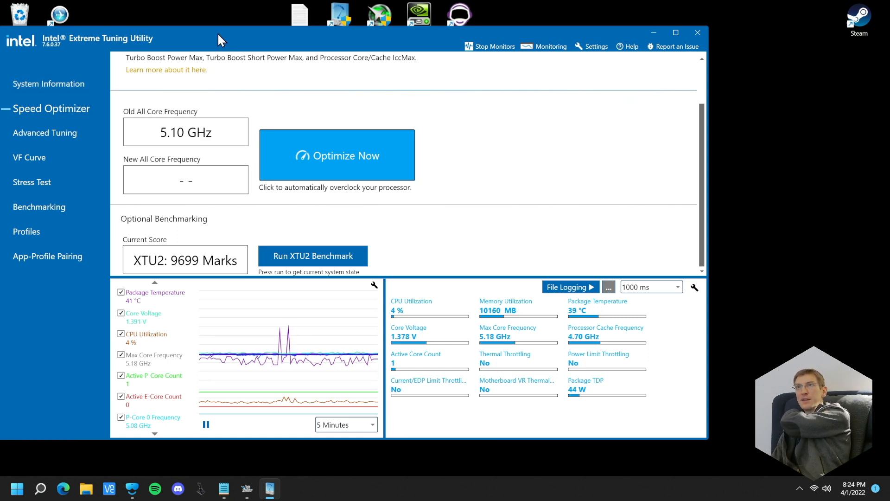
Move the Extreme Tuning Utility window away from the desktop shortcuts
{"action": "left_click_drag", "start_coordinate": [218, 33], "coordinate": [272, 54]}
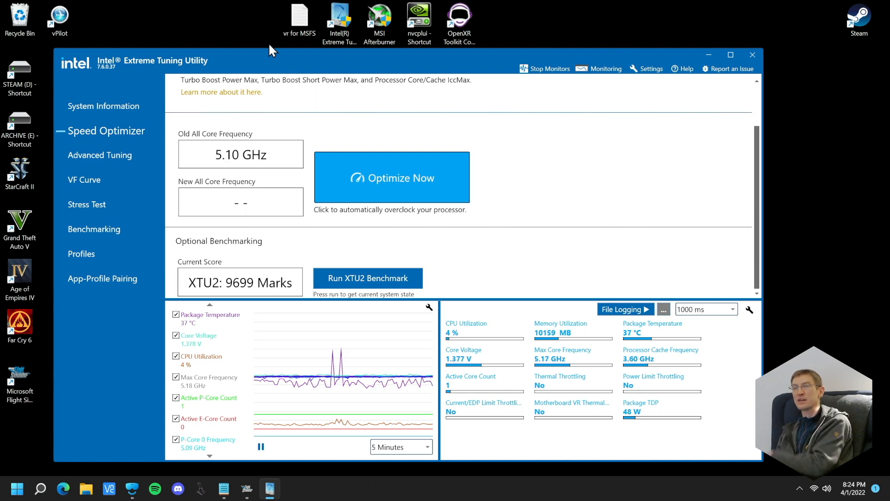
{"action": "mouse_move", "coordinate": [280, 56]}
{"action": "left_mouse_down"}
{"action": "mouse_move", "coordinate": [271, 63]}
{"action": "mouse_move", "coordinate": [268, 55]}
{"action": "left_mouse_up"}
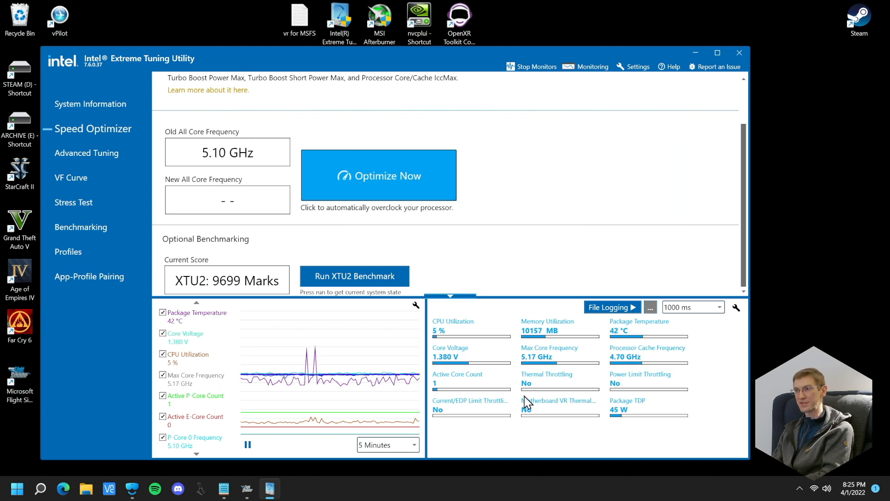
{"action": "mouse_move", "coordinate": [518, 380]}
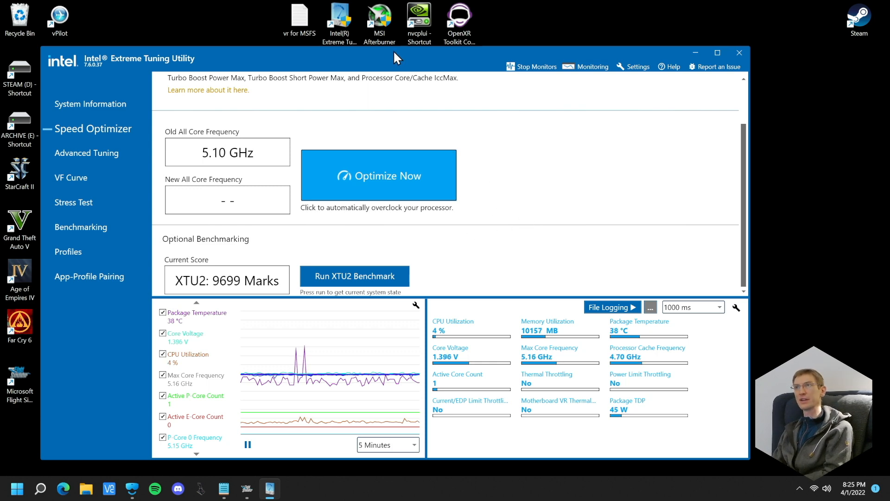
{"action": "left_click_drag", "start_coordinate": [368, 55], "coordinate": [448, 95]}
Switch to the Notepad outline and add the bullet "- undervolt (reduce power)" under "1. CPU"
{"action": "left_click", "coordinate": [99, 217]}
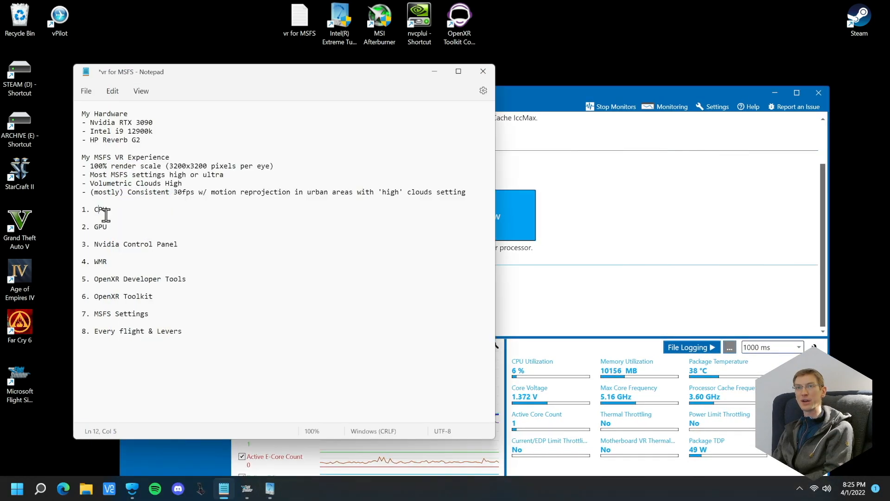
{"action": "key", "text": "Return"}
{"action": "key", "text": "Up"}
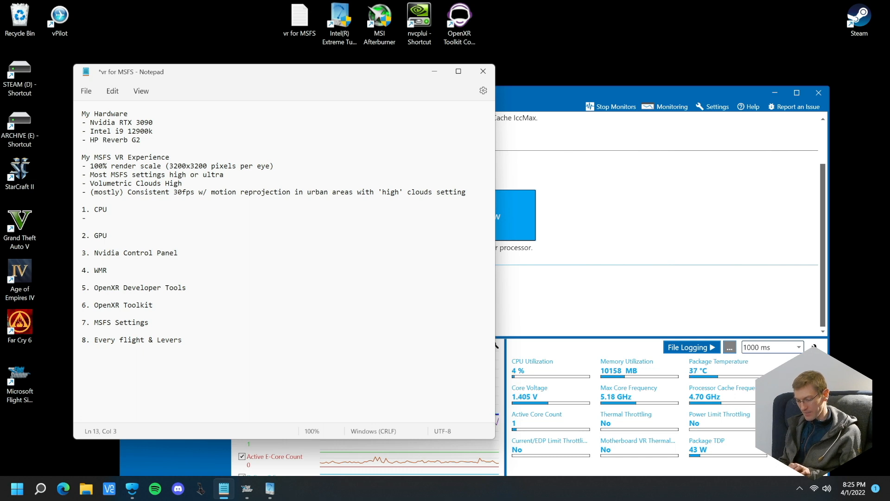
{"action": "type", "text": "undervolt (deduce power)"}
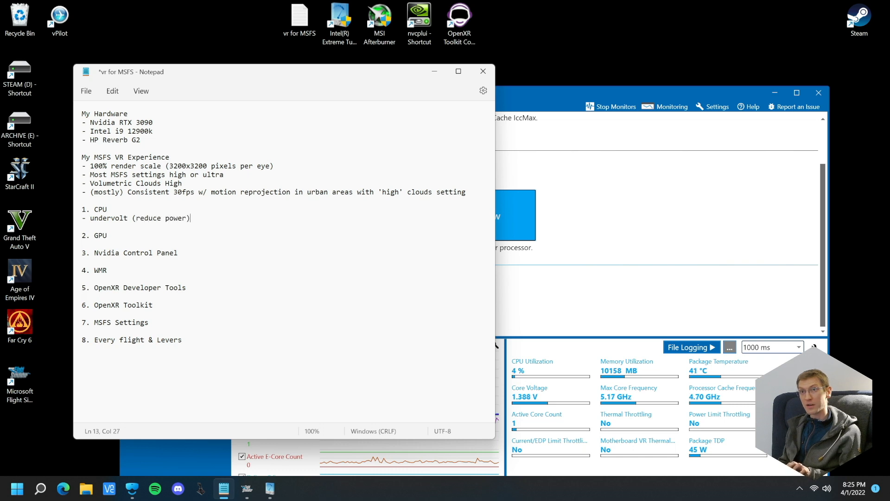
Add a second bullet under "1. CPU" reading "- overclock (increase performance)"
{"action": "key", "text": "Return"}
{"action": "type", "text": "- overclock (unb"}
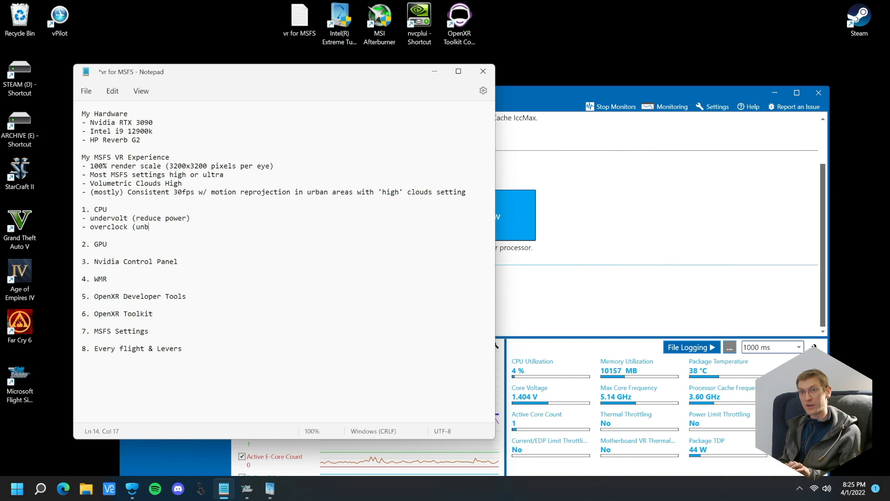
{"action": "key", "text": "BackSpace"}
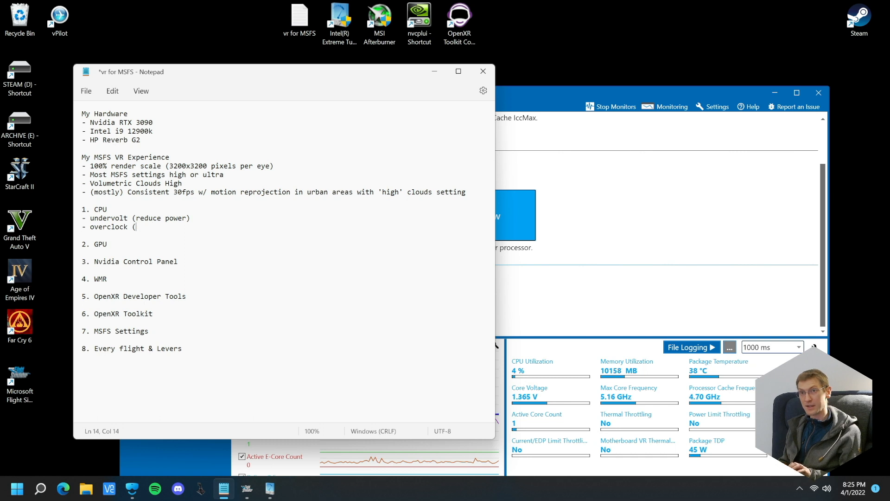
{"action": "type", "text": "increase performanc)"}
{"action": "key", "text": "BackSpace"}
{"action": "type", "text": "e"}
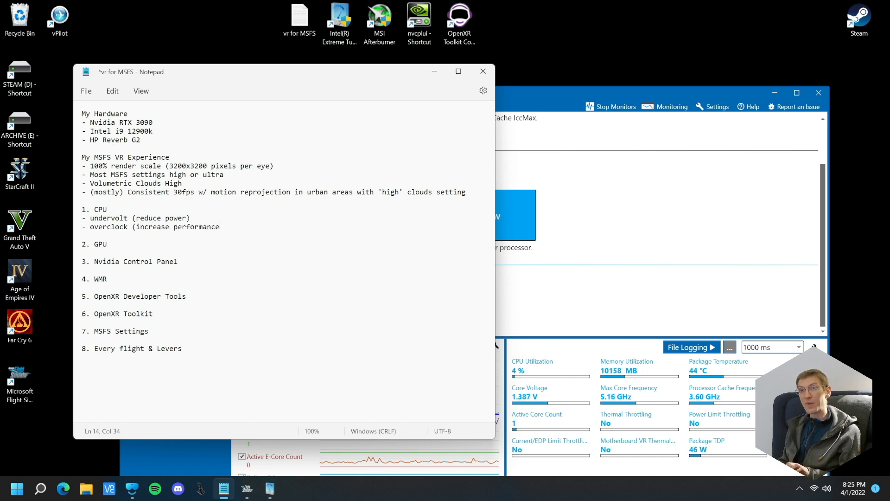
Add a third bullet under "1. CPU" reading "- increase fan speed (using bios) to reduce thermal throttling"
{"action": "key", "text": "Return"}
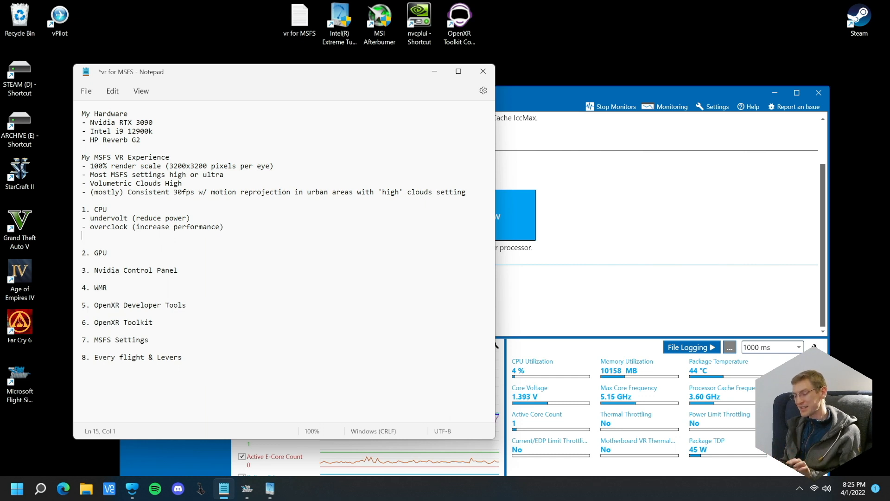
{"action": "type", "text": "- increase fan ps"}
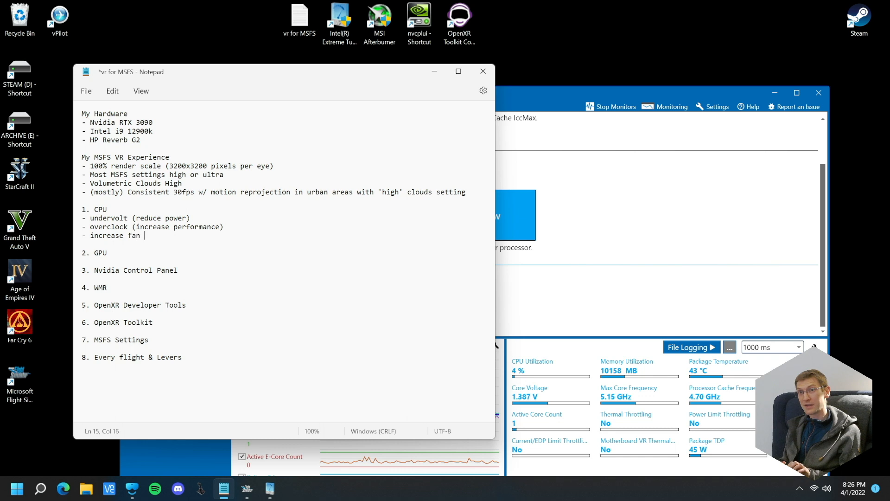
{"action": "key", "text": "BackSpace"}
{"action": "key", "text": "BackSpace"}
{"action": "type", "text": "speed (using bios)("}
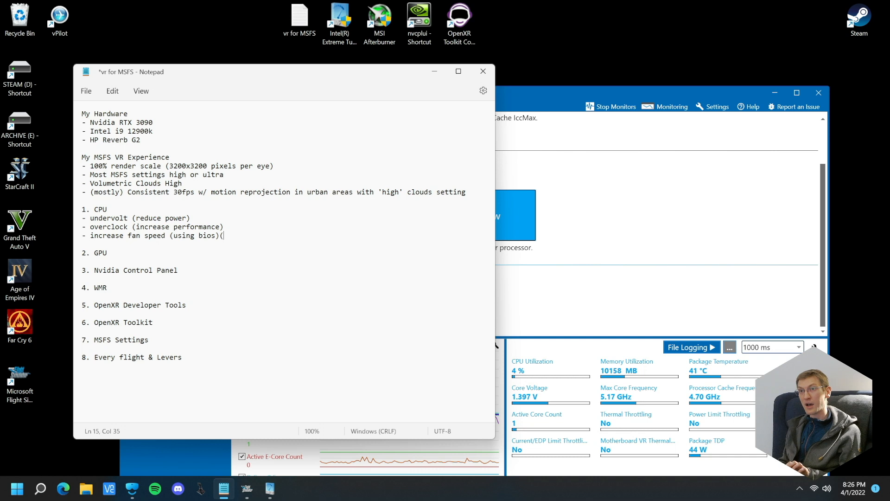
{"action": "key", "text": "BackSpace"}
{"action": "type", "text": "to "}
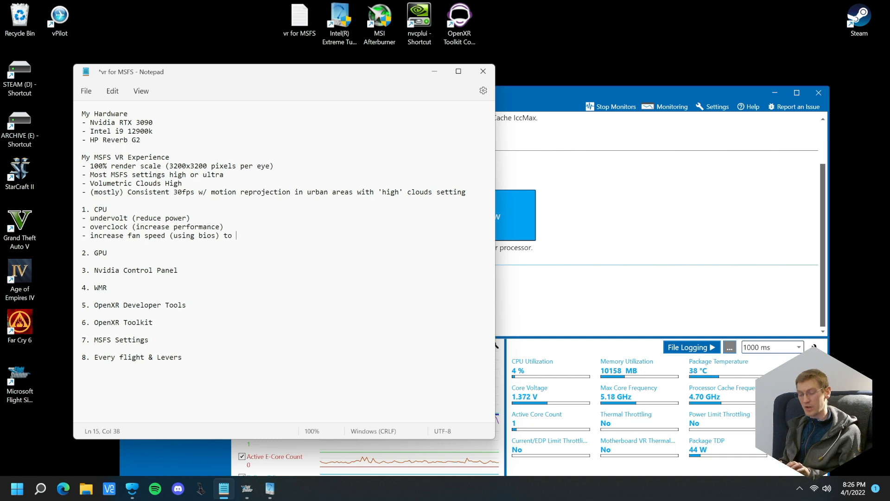
{"action": "type", "text": "reduce thermal thro"}
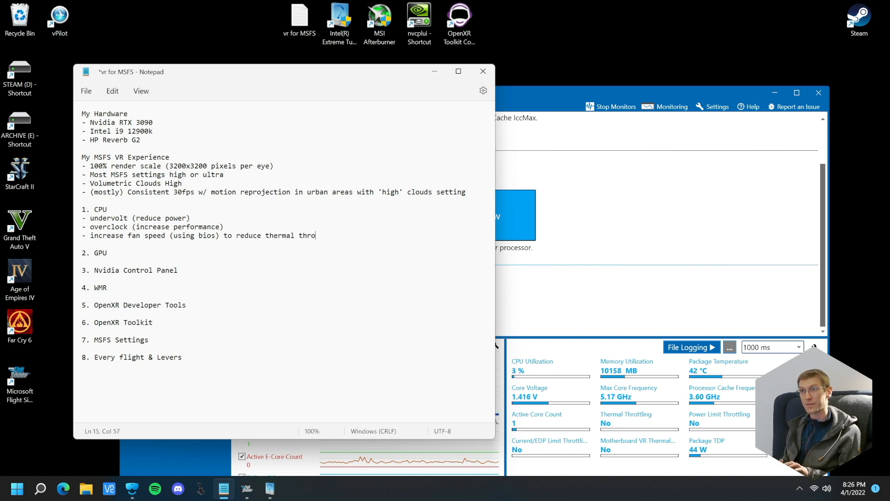
{"action": "type", "text": "ttling"}
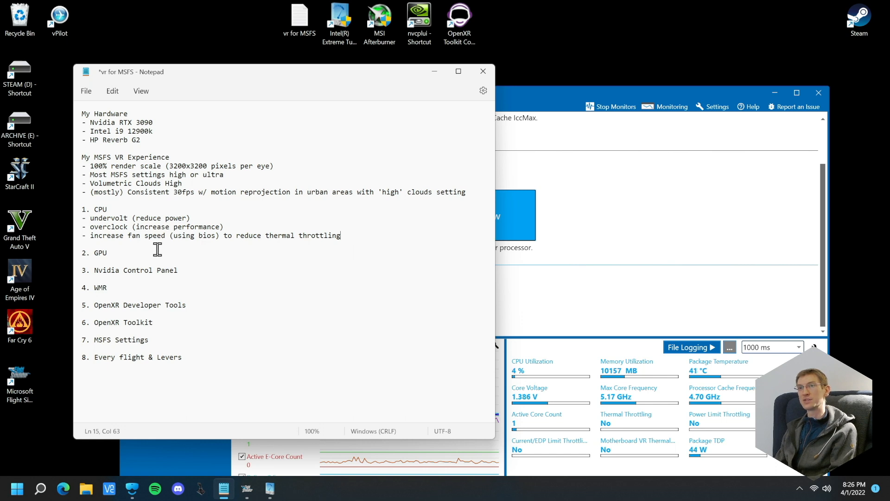
Place the text cursor at the end of the "2. GPU" heading and close the Extreme Tuning Utility window
{"action": "left_click_drag", "start_coordinate": [124, 131], "coordinate": [157, 131]}
{"action": "left_click", "coordinate": [156, 130]}
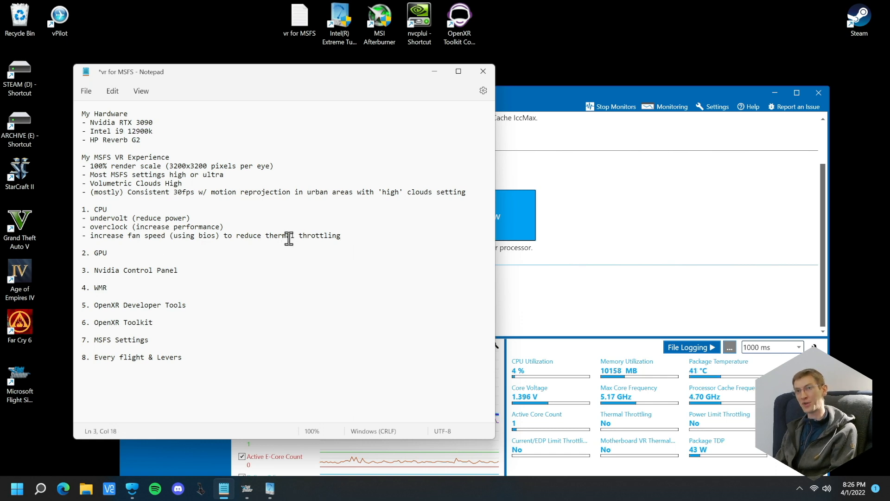
{"action": "left_click", "coordinate": [150, 254]}
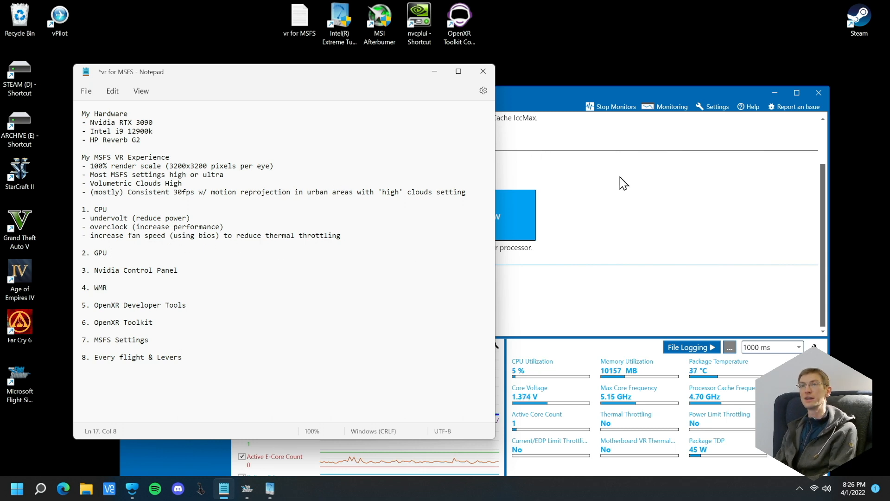
{"action": "left_click", "coordinate": [718, 149]}
{"action": "left_click", "coordinate": [824, 88]}
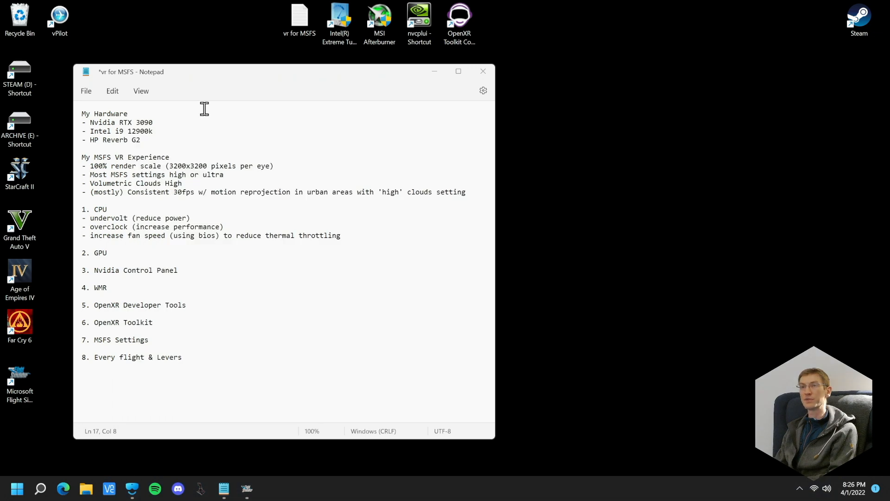
Reposition the Notepad window below the desktop shortcuts and launch MSI Afterburner, allowing it to make changes to the device
{"action": "left_click_drag", "start_coordinate": [257, 72], "coordinate": [238, 82]}
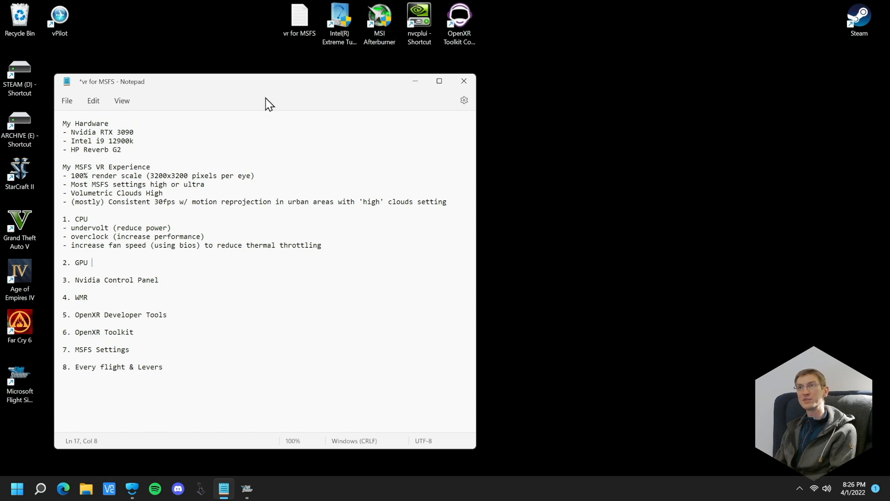
{"action": "left_click_drag", "start_coordinate": [258, 84], "coordinate": [276, 73]}
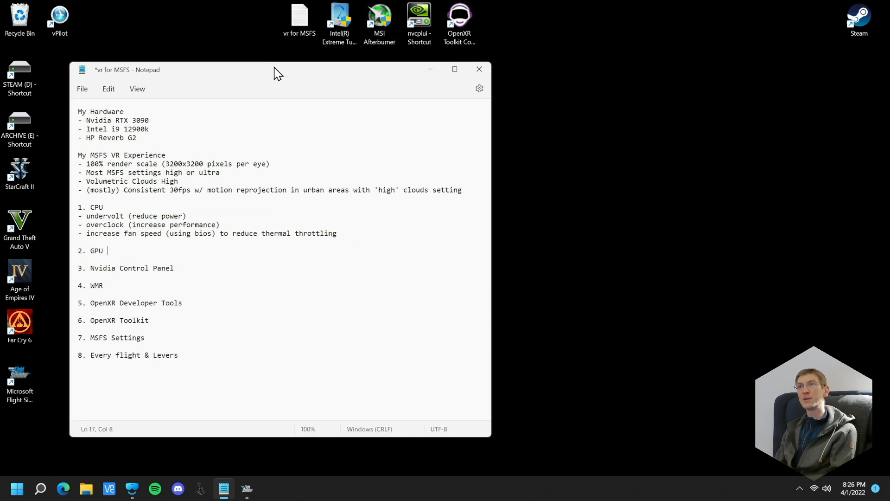
{"action": "double_click", "coordinate": [378, 21]}
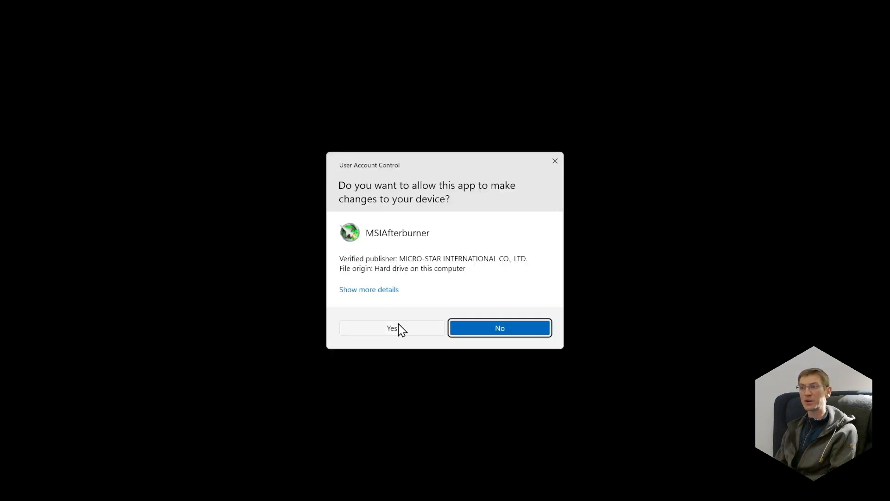
{"action": "left_click", "coordinate": [365, 324]}
Look up "msi afterburner" in Microsoft Edge and view the official Afterburner page on MSI's site before closing the browser
{"action": "left_click", "coordinate": [63, 488]}
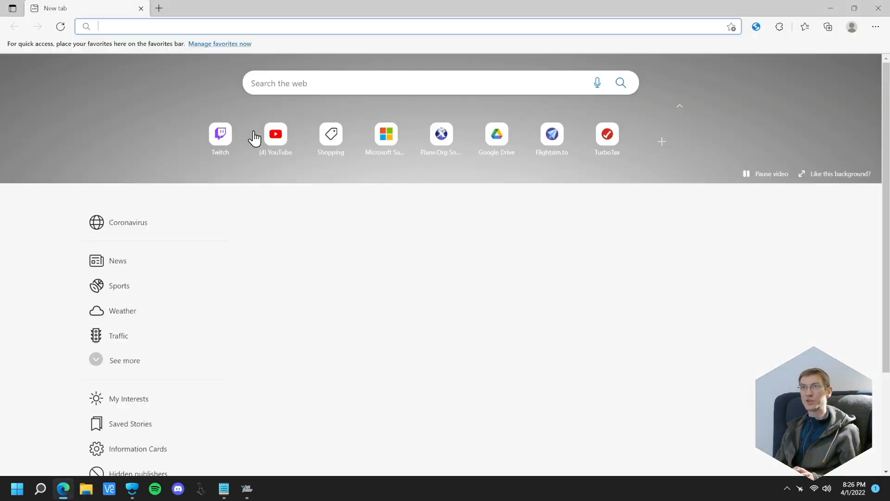
{"action": "type", "text": "msi afterbr"}
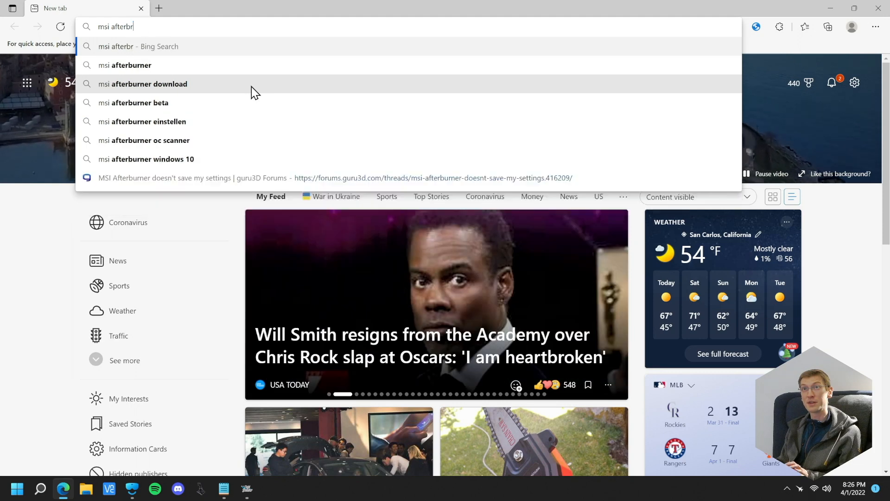
{"action": "key", "text": "BackSpace"}
{"action": "type", "text": "urn"}
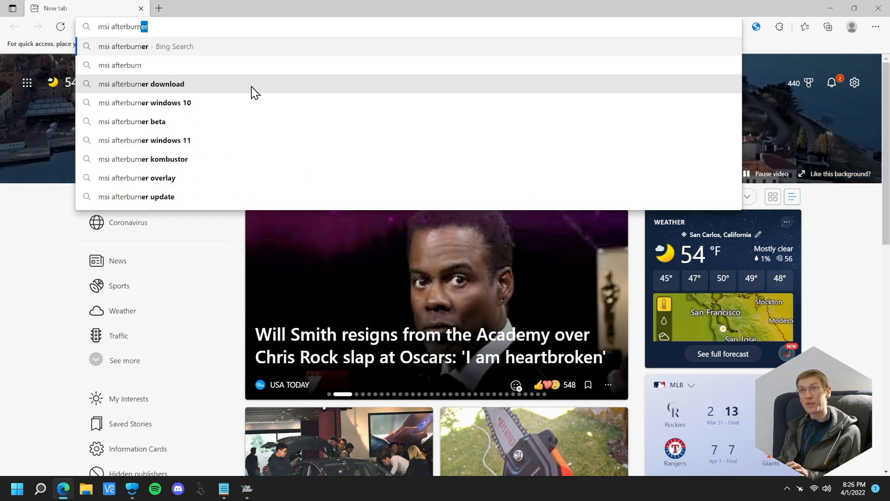
{"action": "key", "text": "Return"}
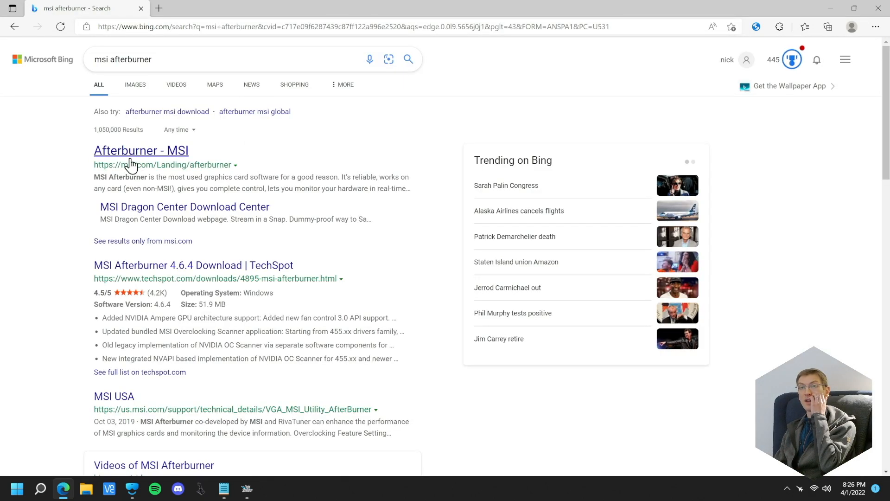
{"action": "left_click", "coordinate": [130, 159]}
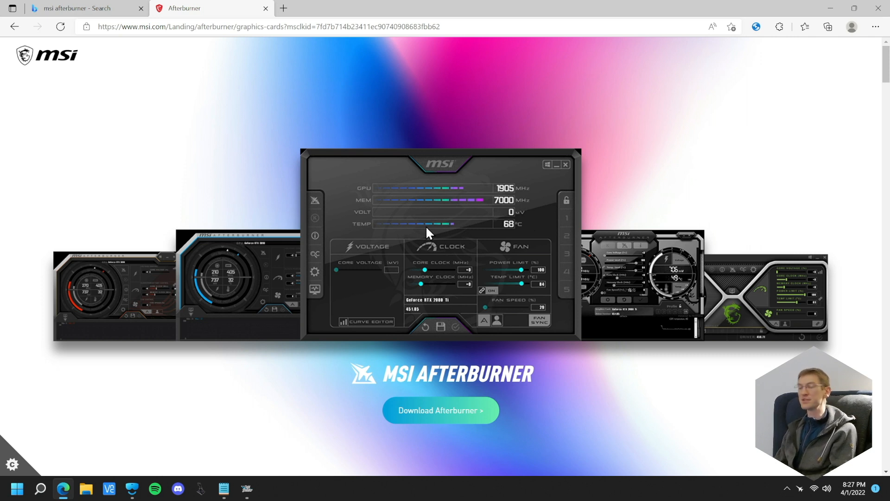
{"action": "left_click", "coordinate": [879, 8]}
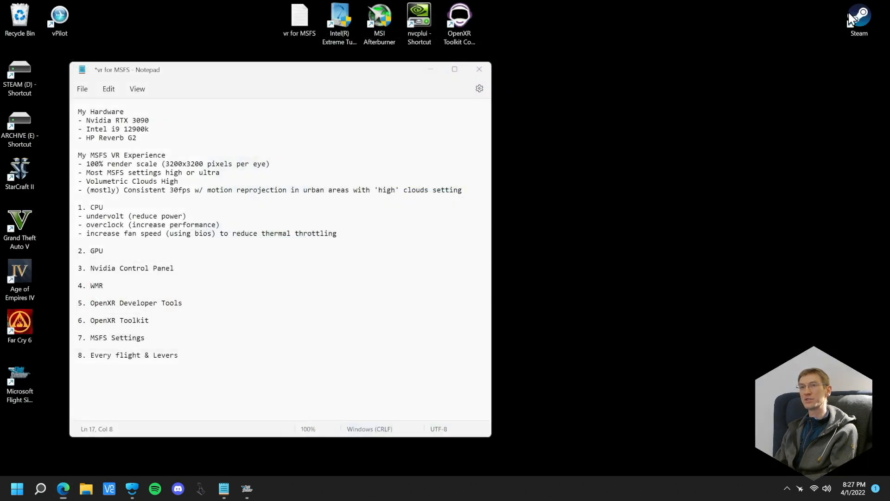
Bring up the MSI Afterburner window over the Notepad outline and reset the graphics card settings to their defaults
{"action": "left_click", "coordinate": [802, 490]}
{"action": "left_click_drag", "start_coordinate": [513, 131], "coordinate": [375, 162]}
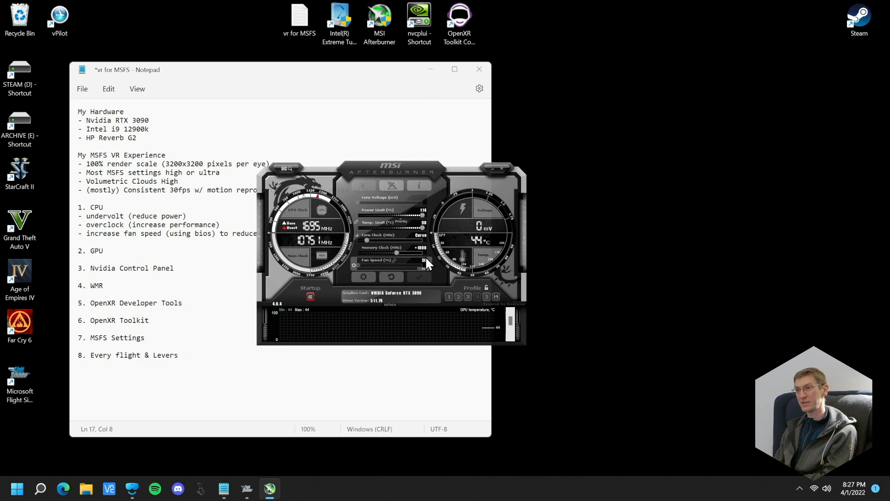
{"action": "left_click", "coordinate": [391, 278]}
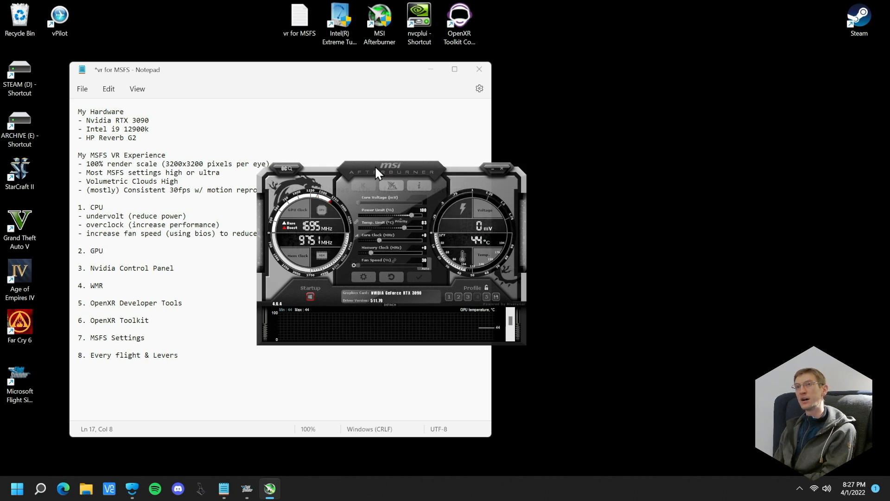
{"action": "left_click_drag", "start_coordinate": [377, 166], "coordinate": [391, 163]}
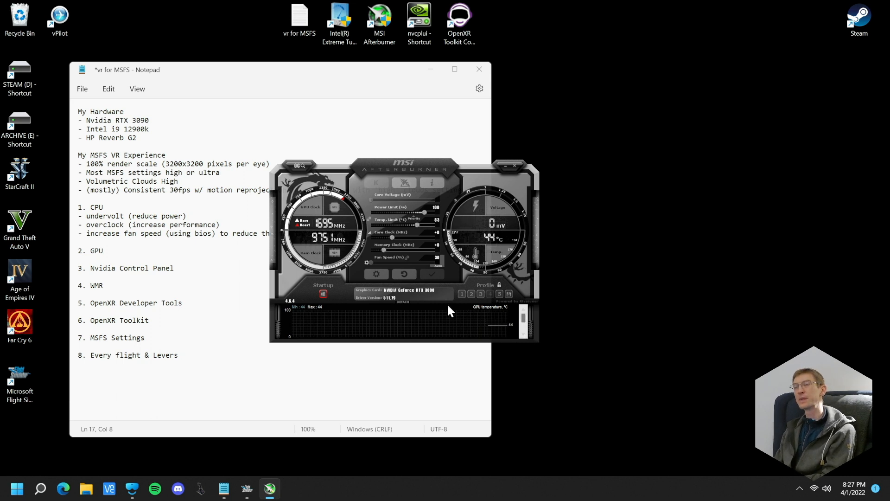
Set the Core Clock offset in MSI Afterburner to -295 MHz
{"action": "mouse_move", "coordinate": [446, 304]}
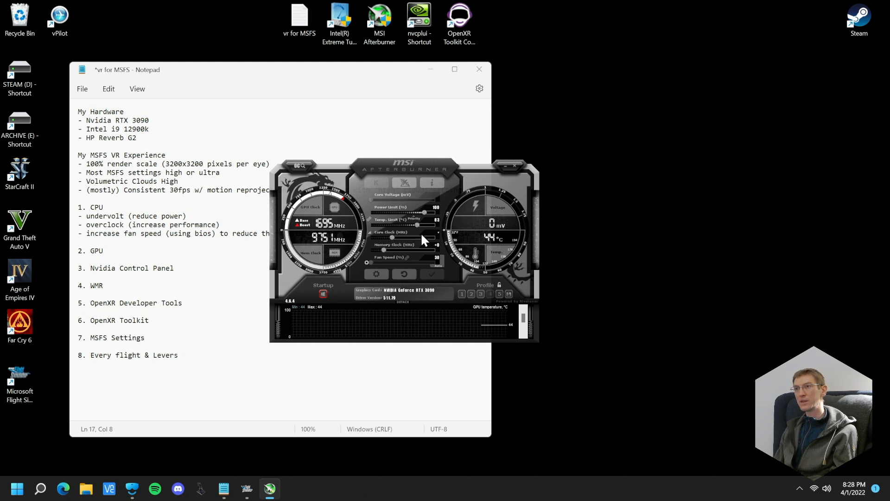
{"action": "left_click", "coordinate": [437, 231]}
{"action": "type", "text": "-200"}
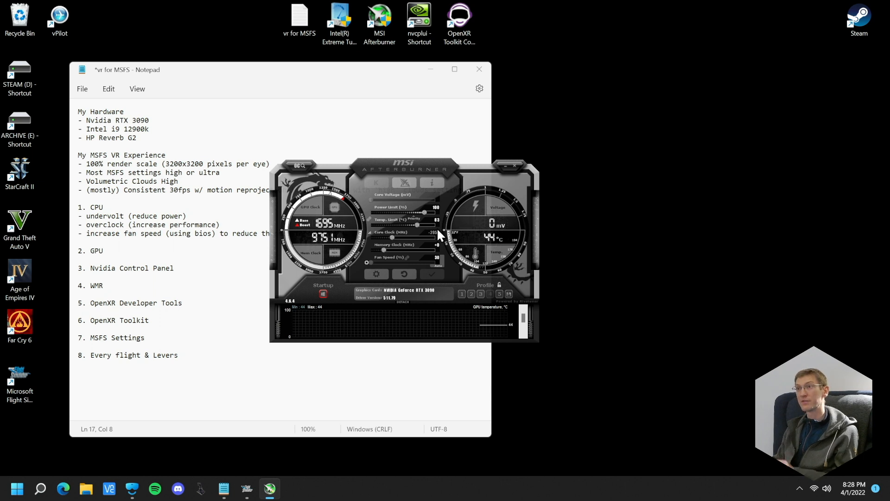
{"action": "key", "text": "Return"}
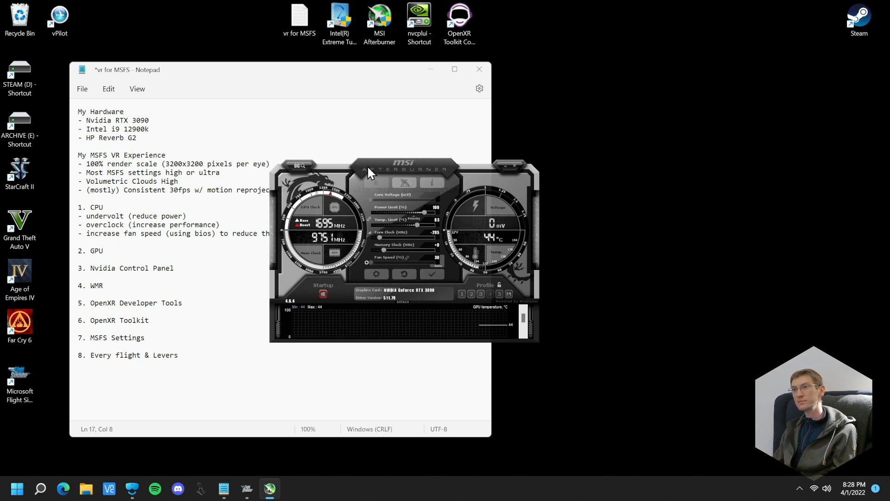
Open the Voltage/Frequency curve editor and raise the 887 mV point to about 2000 MHz
{"action": "left_click", "coordinate": [370, 232]}
{"action": "left_click_drag", "start_coordinate": [327, 144], "coordinate": [455, 76]}
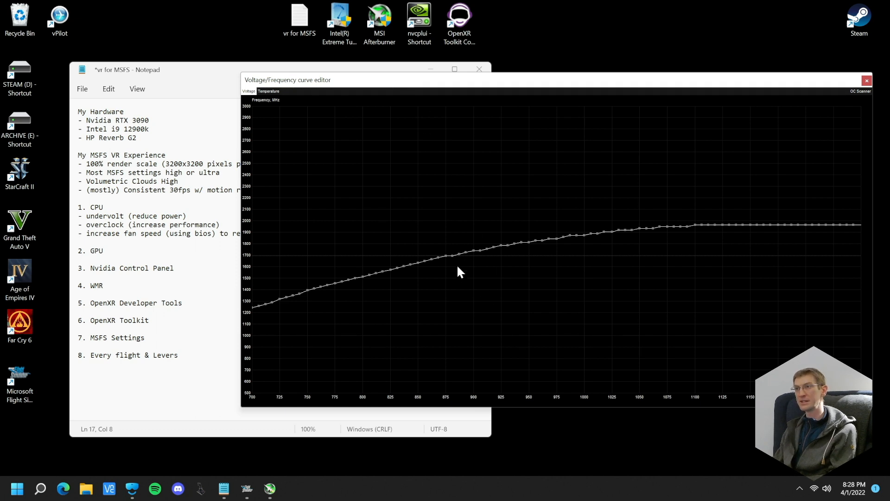
{"action": "left_click_drag", "start_coordinate": [460, 255], "coordinate": [463, 222]}
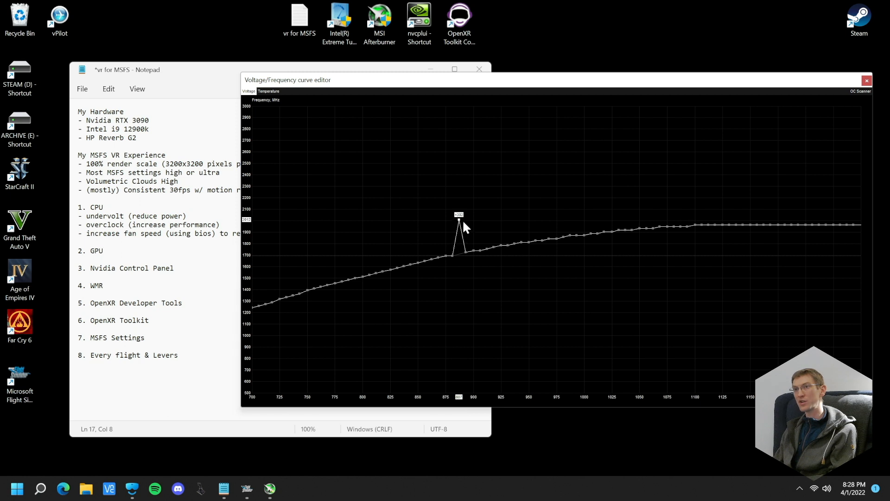
{"action": "left_click_drag", "start_coordinate": [463, 222], "coordinate": [459, 221]}
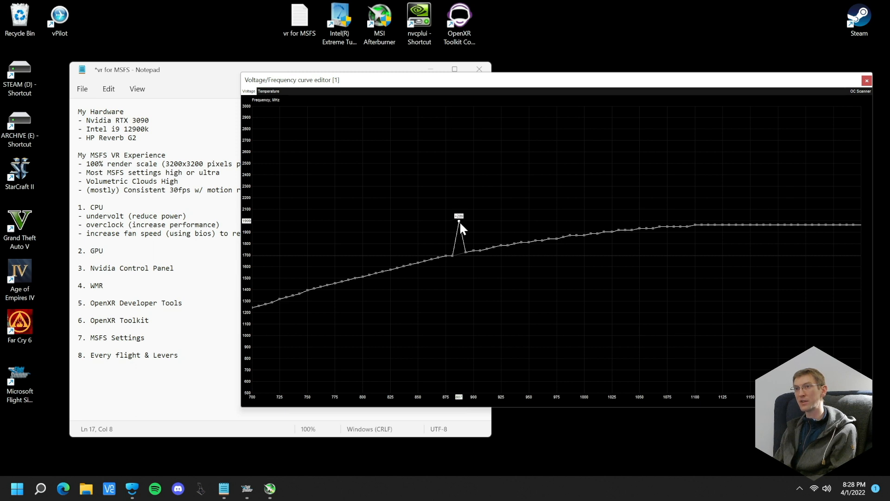
{"action": "left_click_drag", "start_coordinate": [460, 221], "coordinate": [460, 220]}
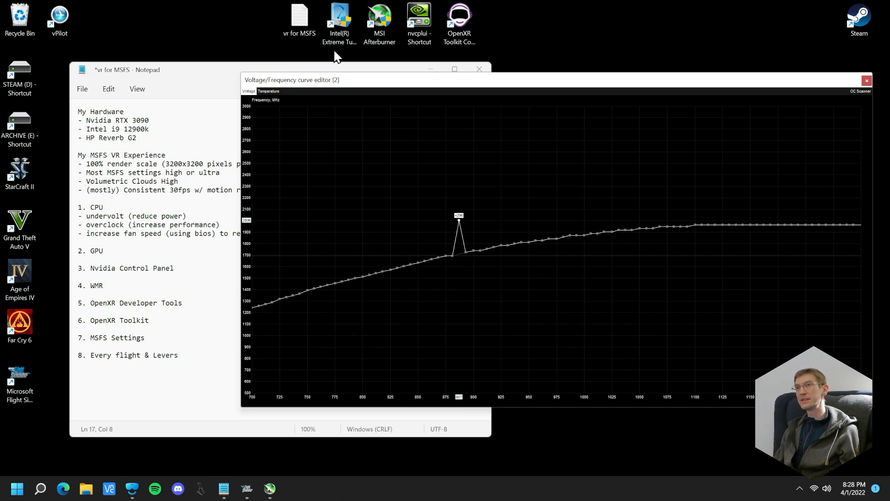
Move the curve editor clear of the Afterburner window and apply the edited voltage/frequency curve
{"action": "left_click_drag", "start_coordinate": [371, 80], "coordinate": [309, 74]}
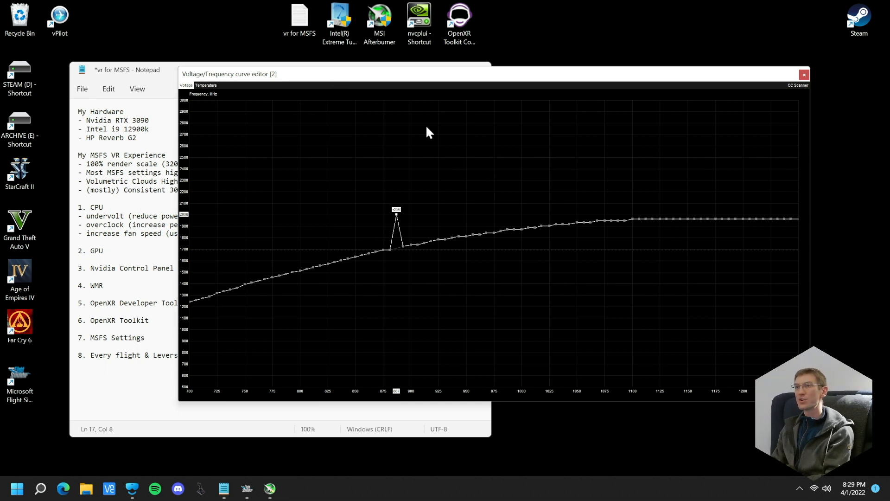
{"action": "left_click_drag", "start_coordinate": [344, 71], "coordinate": [610, 83]}
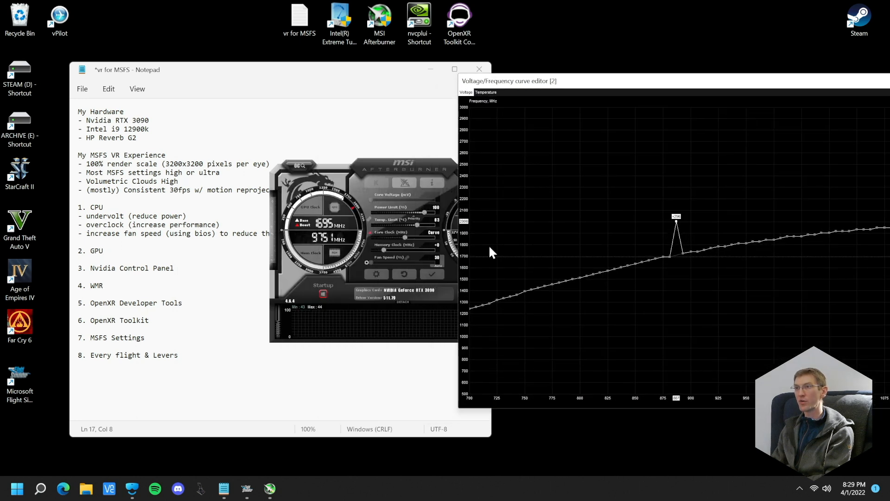
{"action": "left_click", "coordinate": [431, 273]}
Move the curve editor back to the middle of the desktop and examine the shape of the applied curve
{"action": "left_click_drag", "start_coordinate": [656, 82], "coordinate": [436, 284]}
{"action": "left_click_drag", "start_coordinate": [587, 291], "coordinate": [513, 154]}
{"action": "left_click_drag", "start_coordinate": [609, 163], "coordinate": [589, 167]}
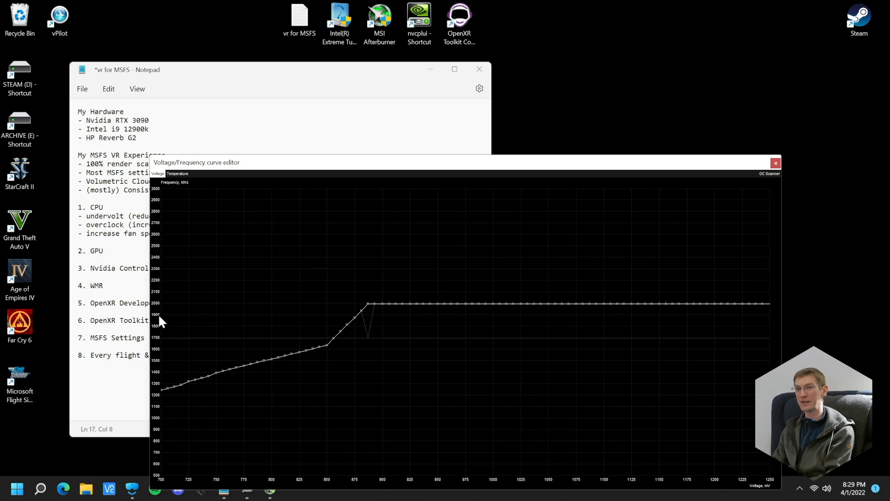
{"action": "left_click_drag", "start_coordinate": [411, 163], "coordinate": [387, 124]}
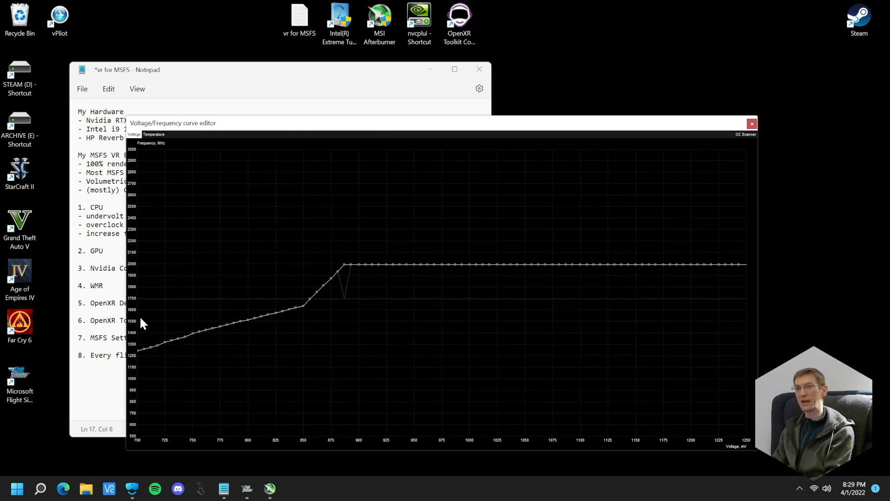
{"action": "left_click_drag", "start_coordinate": [378, 118], "coordinate": [381, 124]}
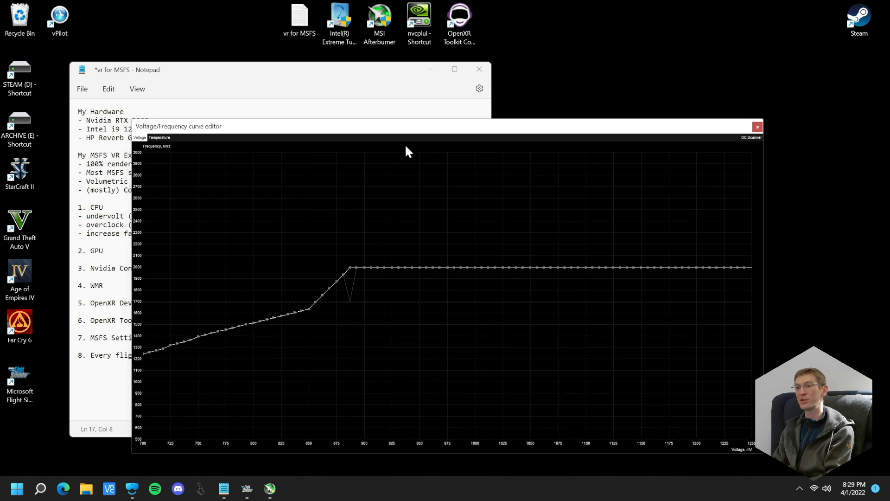
Close the curve editor and set the Memory Clock offset to +1000 MHz
{"action": "left_click", "coordinate": [755, 131]}
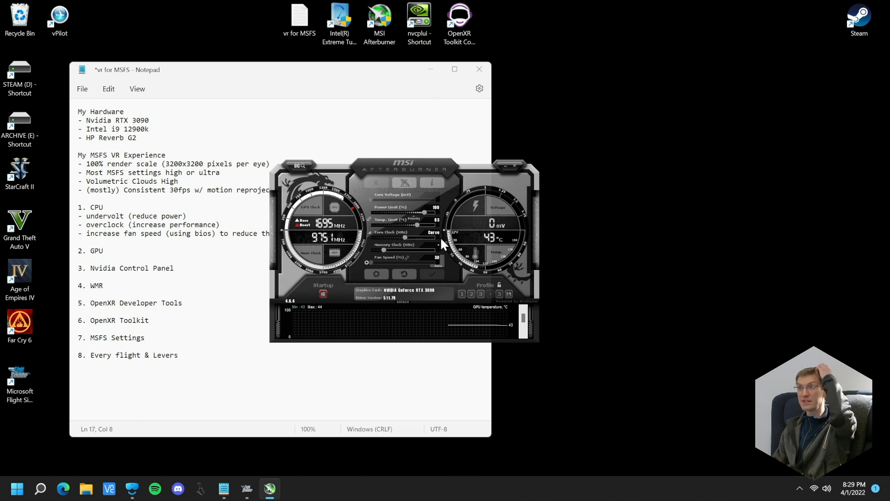
{"action": "key", "text": "Return"}
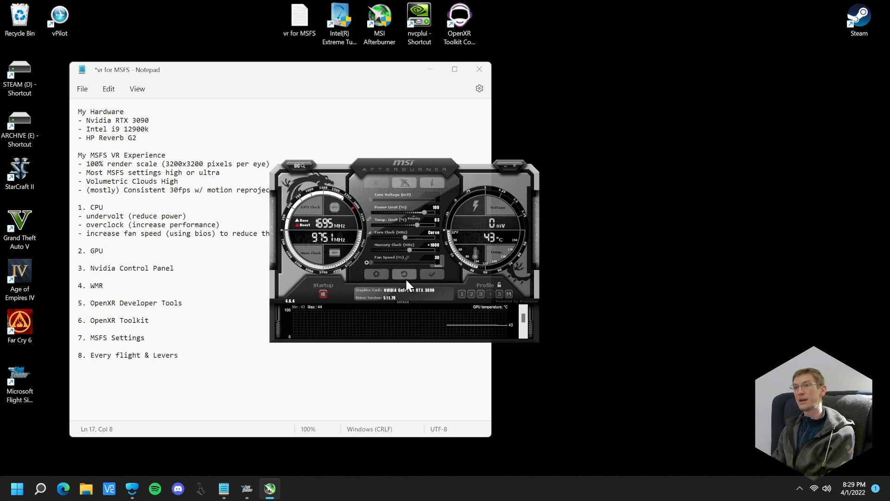
Load and apply saved profile 3, then inspect its voltage/frequency curve and close the curve editor
{"action": "left_click", "coordinate": [481, 294]}
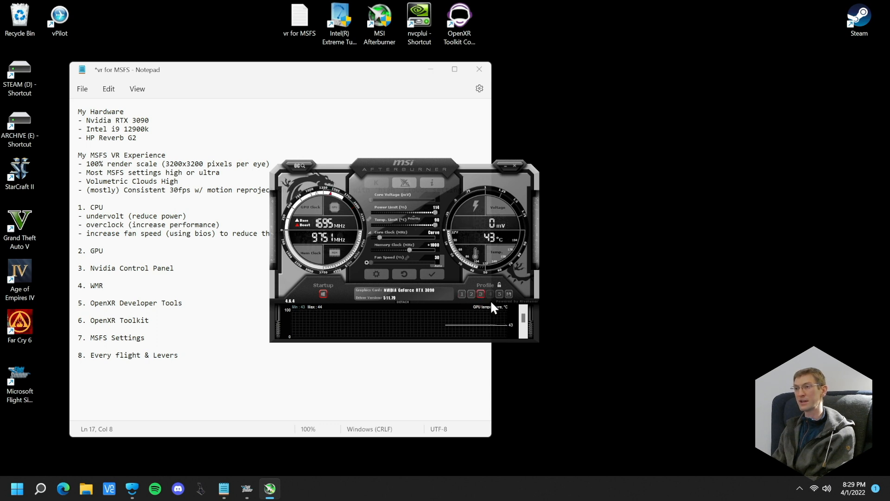
{"action": "left_click", "coordinate": [435, 275]}
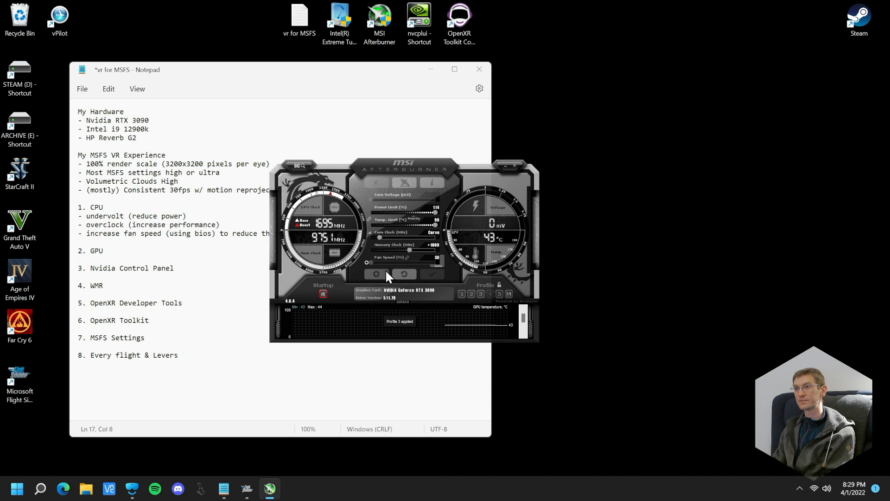
{"action": "left_click", "coordinate": [369, 231]}
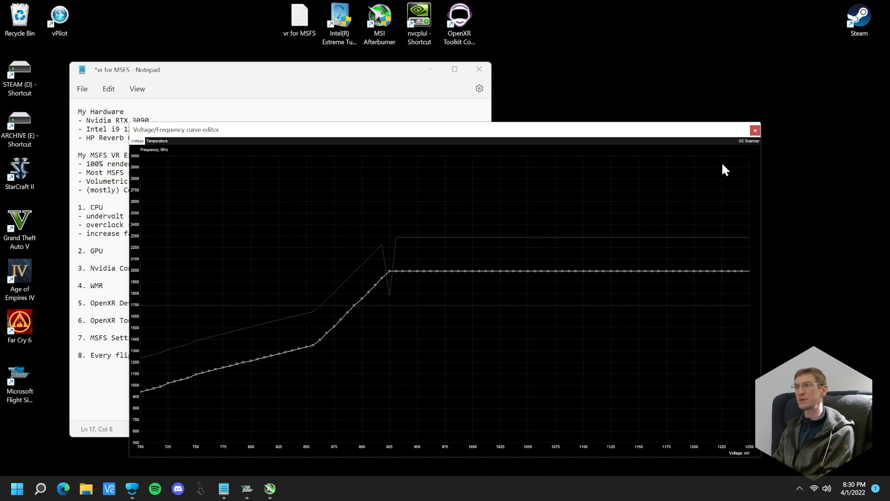
{"action": "left_click", "coordinate": [754, 131]}
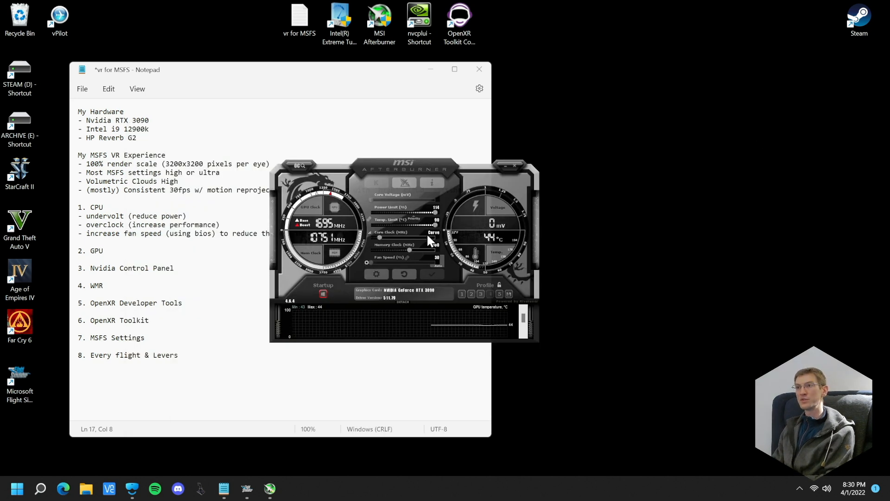
Open the Afterburner fan properties, look over the user-defined automatic fan speed curve, and close the properties
{"action": "left_click", "coordinate": [366, 262]}
{"action": "left_click", "coordinate": [376, 272]}
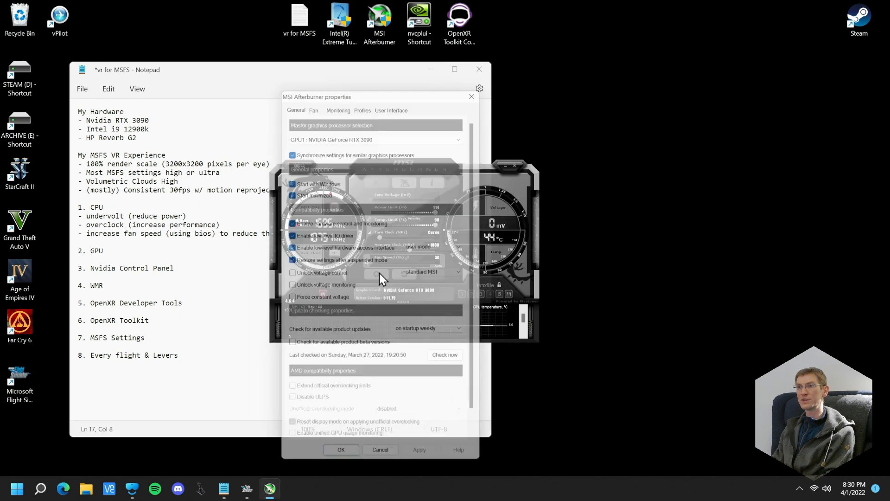
{"action": "left_click", "coordinate": [312, 99]}
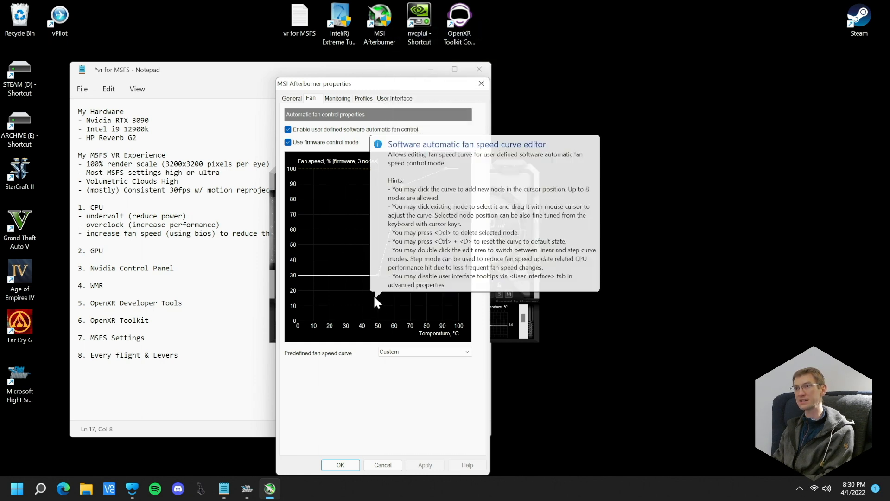
{"action": "left_click", "coordinate": [482, 84]}
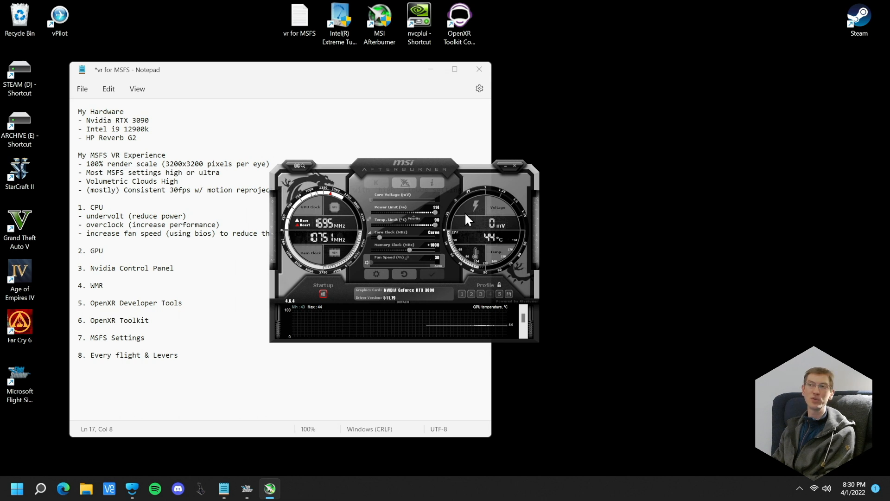
Narrow the Notepad window, shift Afterburner aside, and examine the custom fan curve's nodes in the fan properties
{"action": "left_click_drag", "start_coordinate": [472, 166], "coordinate": [425, 172]}
{"action": "left_click", "coordinate": [507, 163]}
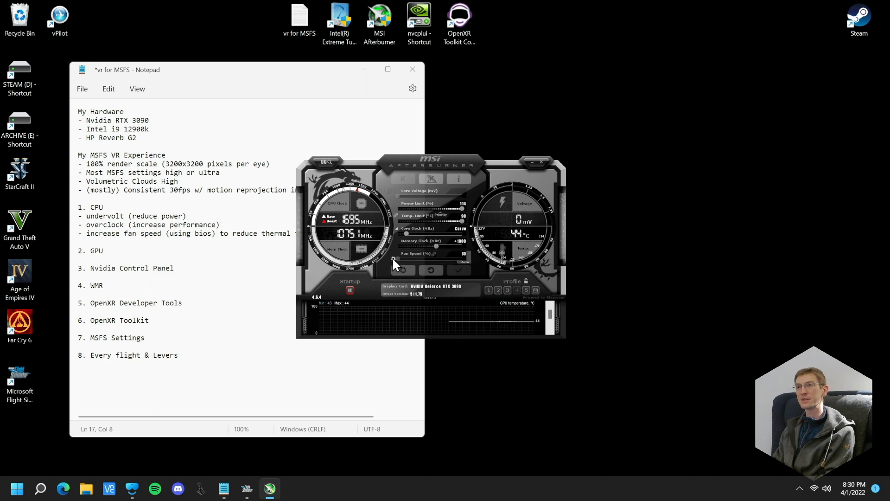
{"action": "left_click", "coordinate": [403, 270]}
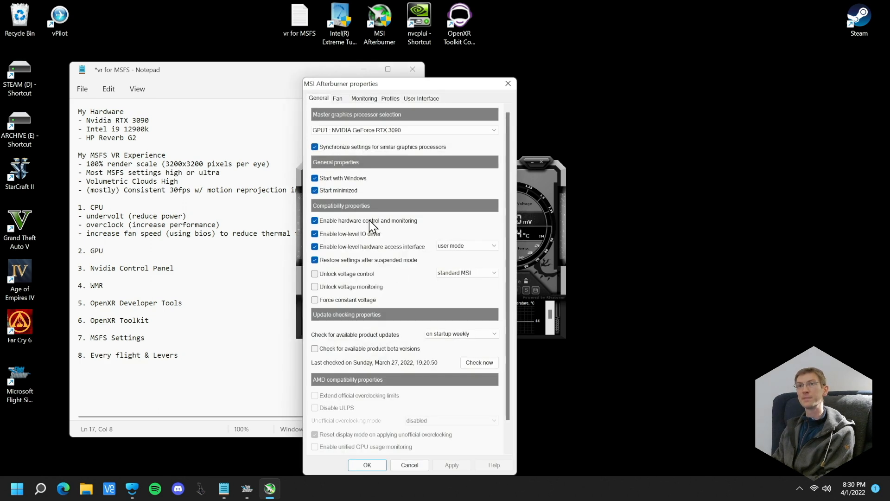
{"action": "left_click", "coordinate": [338, 99]}
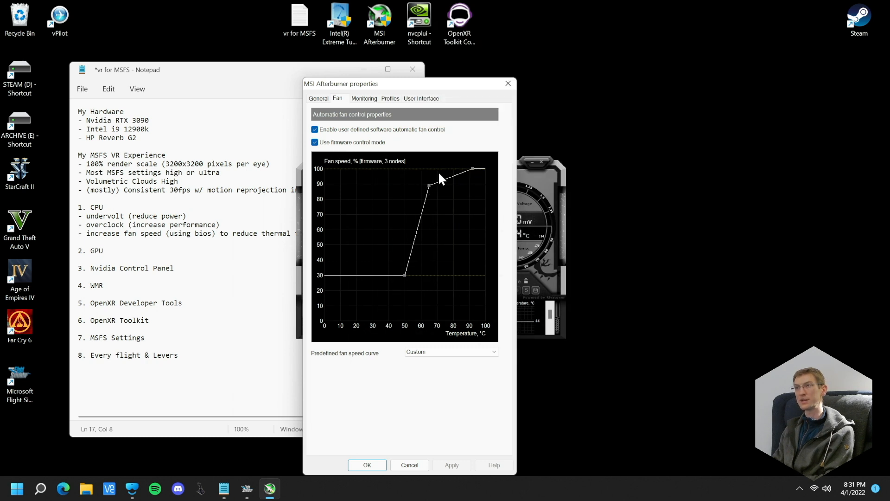
{"action": "left_click", "coordinate": [508, 84]}
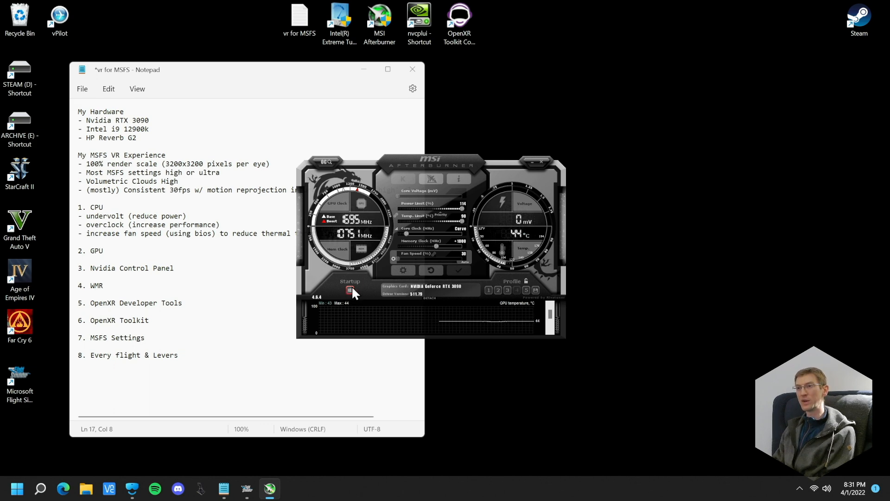
Review the general properties for starting with Windows and minimized, accept them, and minimize Afterburner to the system tray
{"action": "left_click", "coordinate": [397, 270]}
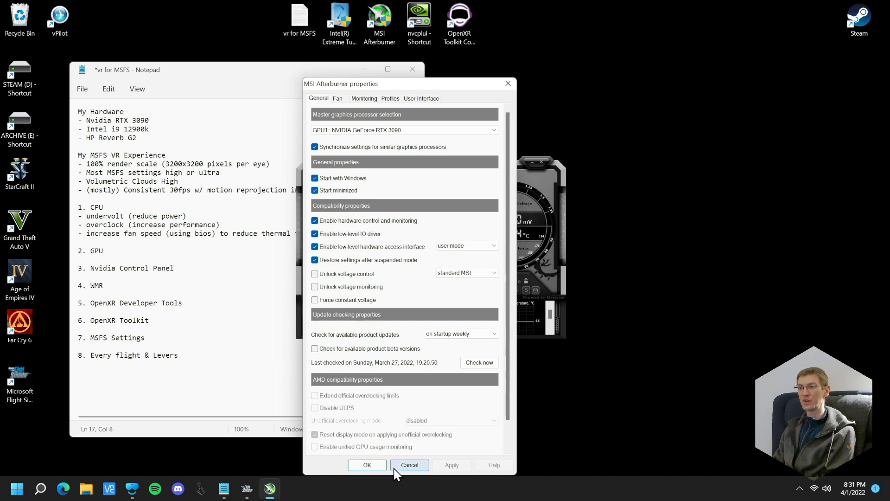
{"action": "left_click", "coordinate": [372, 468]}
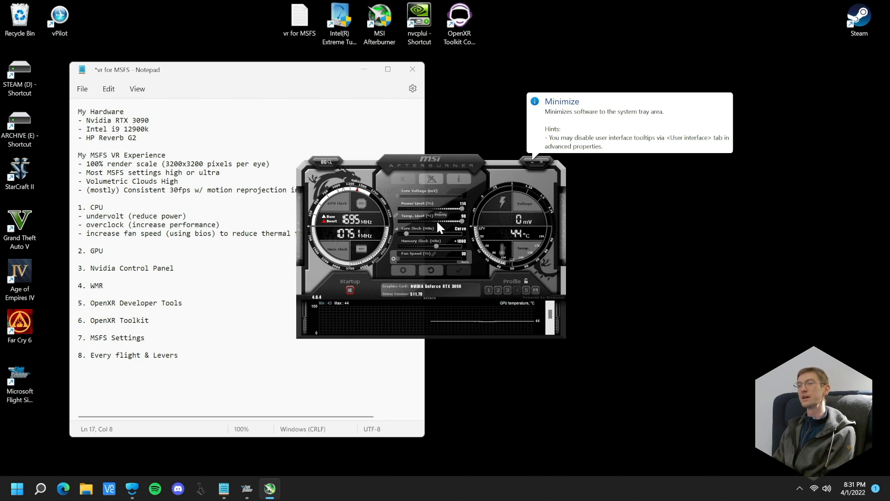
{"action": "left_click", "coordinate": [529, 163]}
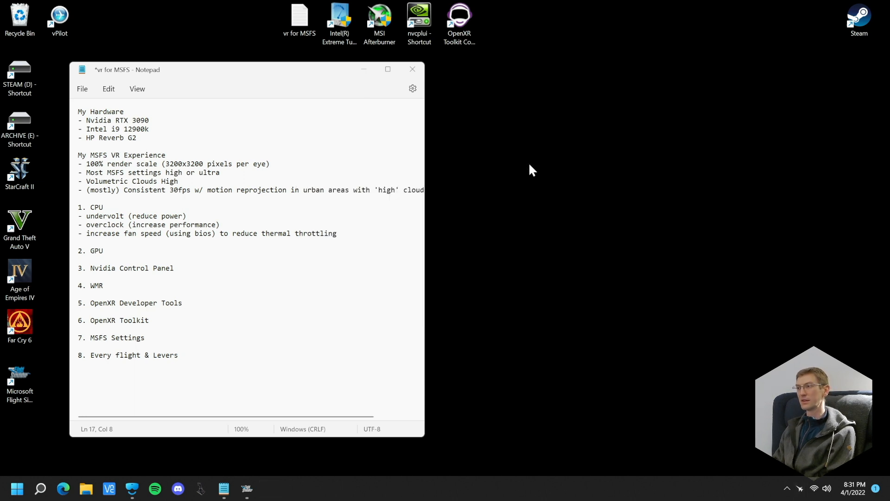
Copy the "undervolt (reduce power)" and "overclock (increase performance)" notes from the CPU section into the GPU section
{"action": "left_click", "coordinate": [108, 248]}
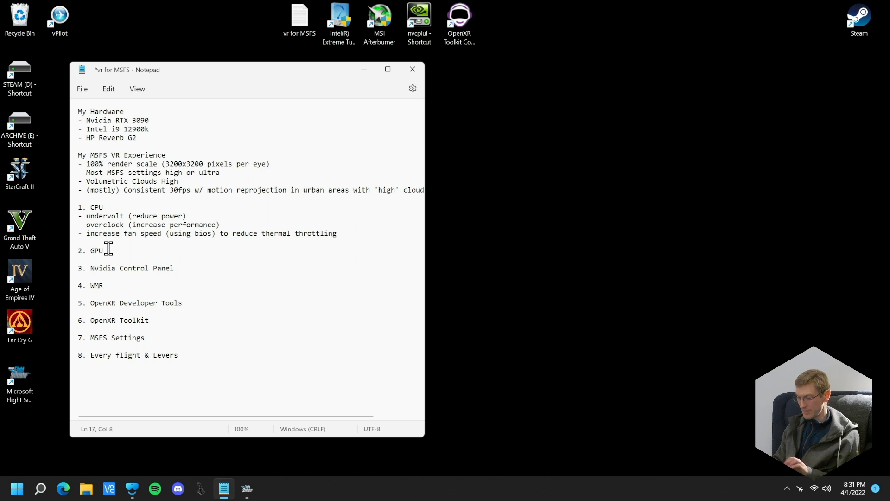
{"action": "key", "text": "Return"}
{"action": "left_click_drag", "start_coordinate": [230, 221], "coordinate": [78, 214]}
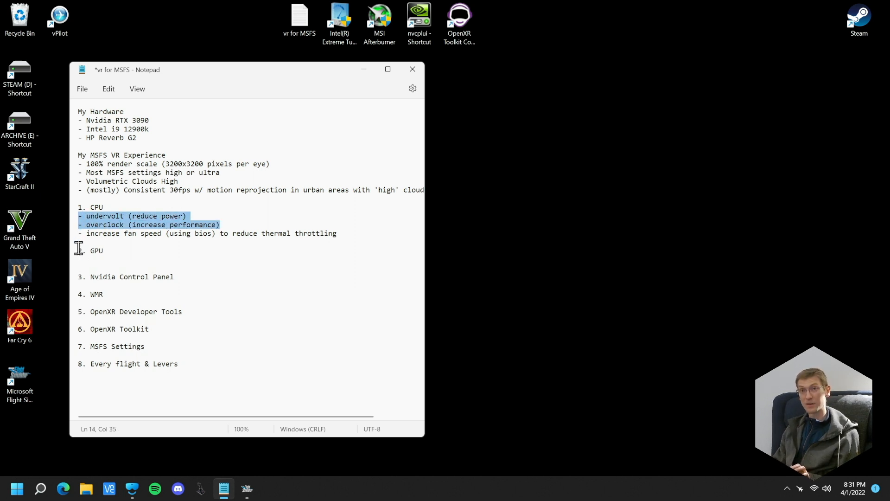
{"action": "key", "text": "ctrl+c"}
{"action": "left_click", "coordinate": [88, 258]}
{"action": "key", "text": "ctrl+v"}
Add the line "- MSI afterburner" directly under the "2. GPU" heading in the notes
{"action": "left_click", "coordinate": [124, 252]}
{"action": "key", "text": "Return"}
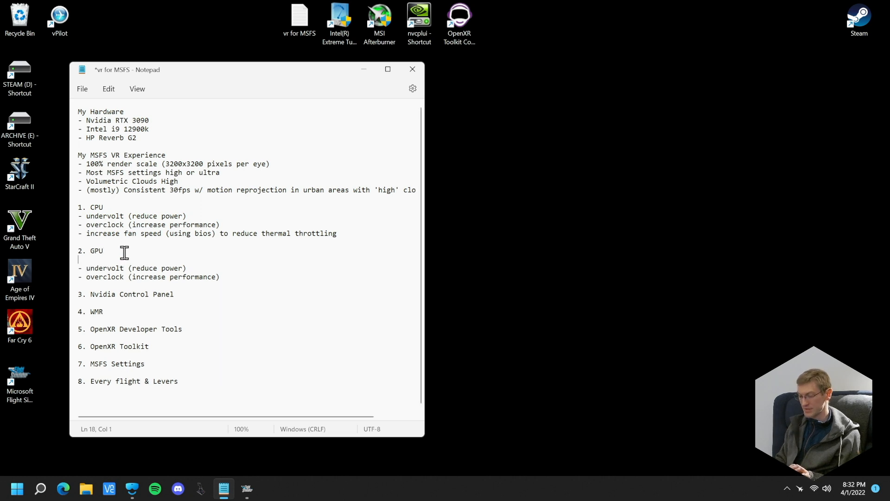
{"action": "type", "text": "- MSI afterburner"}
Add the line "- intel extreme tuning utility" directly under the "1. CPU" heading in the notes
{"action": "left_click", "coordinate": [115, 207]}
{"action": "key", "text": "Return"}
{"action": "type", "text": "-"}
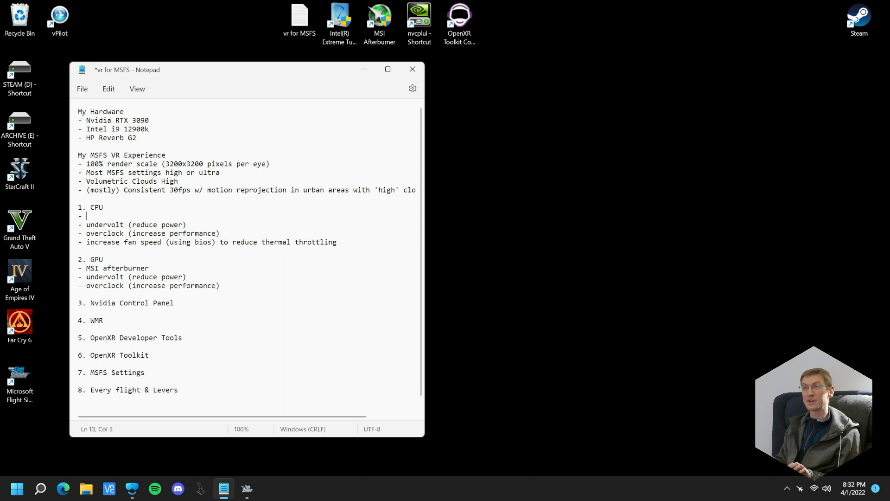
{"action": "type", "text": " intel "}
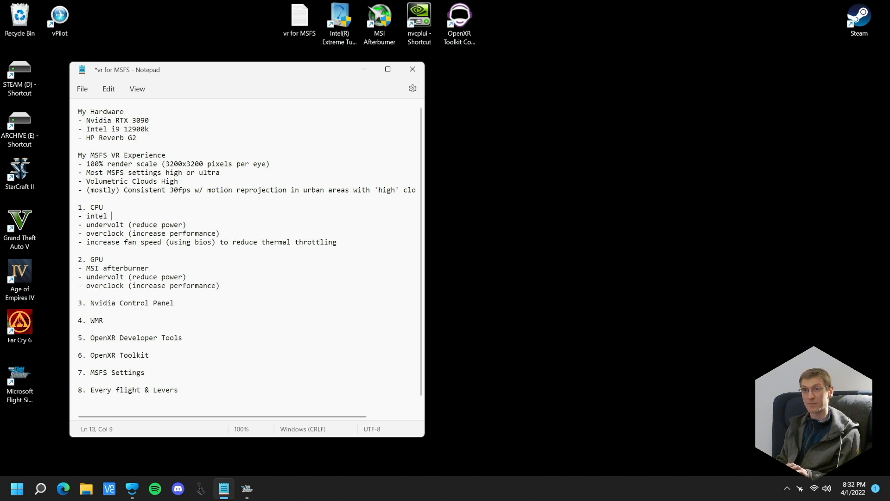
{"action": "type", "text": "extreme tuning utility"}
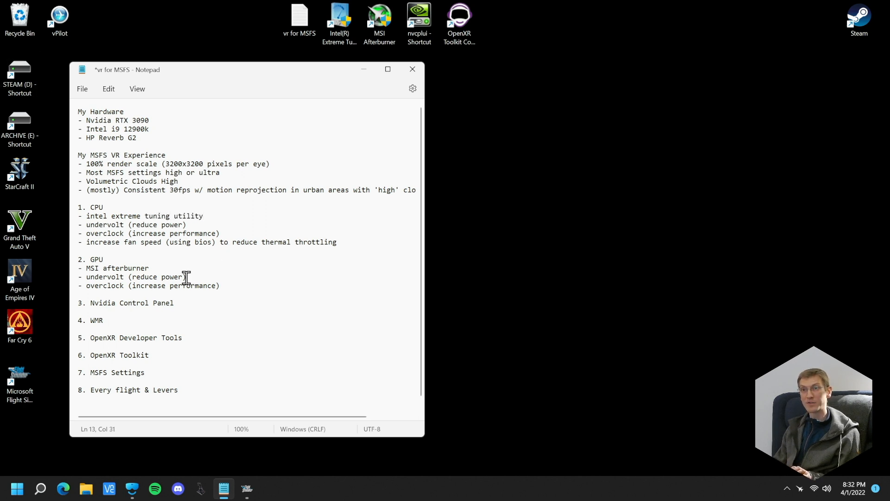
Add the line "- increase fan curves using custom cruves" at the end of the GPU section
{"action": "left_click", "coordinate": [149, 286]}
{"action": "left_click", "coordinate": [233, 287]}
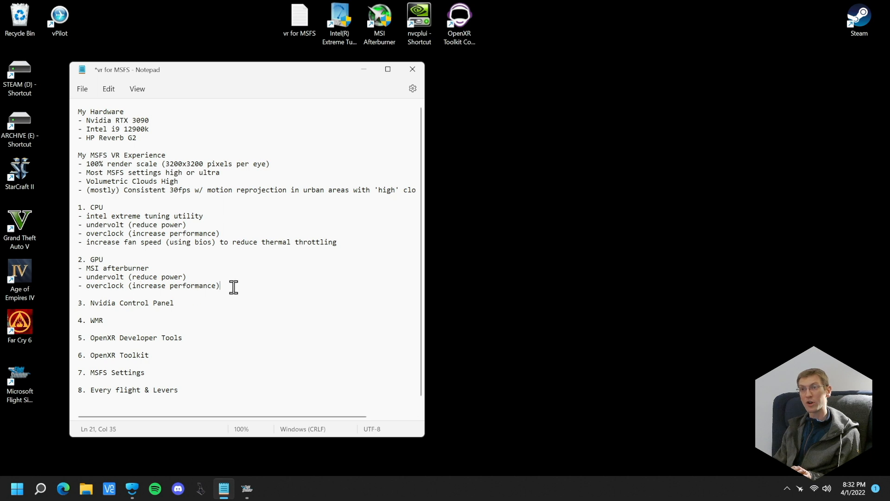
{"action": "key", "text": "Return"}
{"action": "type", "text": "- in"}
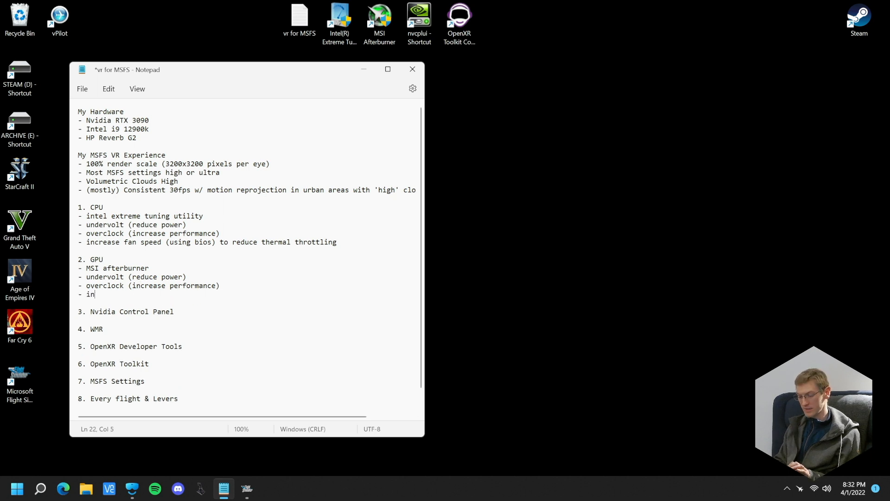
{"action": "type", "text": "crease fan "}
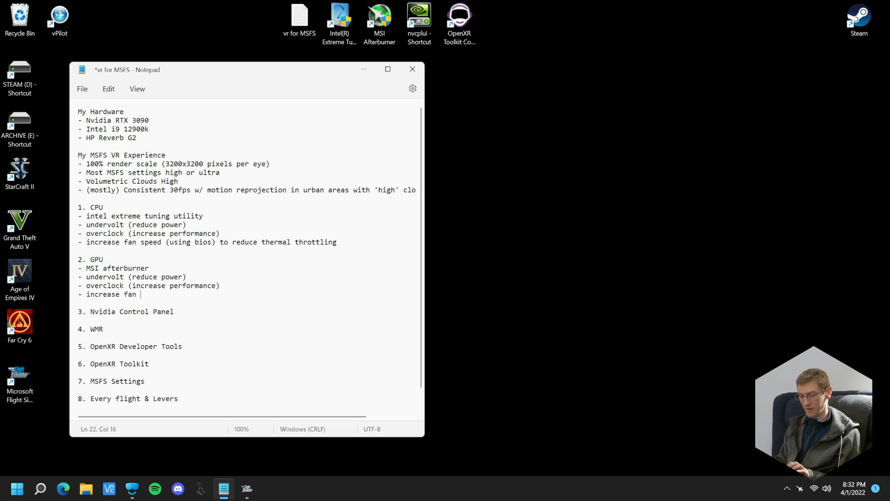
{"action": "type", "text": "curves uying default"}
{"action": "key", "text": "BackSpace"}
{"action": "key", "text": "BackSpace"}
{"action": "key", "text": "BackSpace"}
{"action": "key", "text": "BackSpace"}
{"action": "key", "text": "BackSpace"}
{"action": "key", "text": "BackSpace"}
{"action": "key", "text": "BackSpace"}
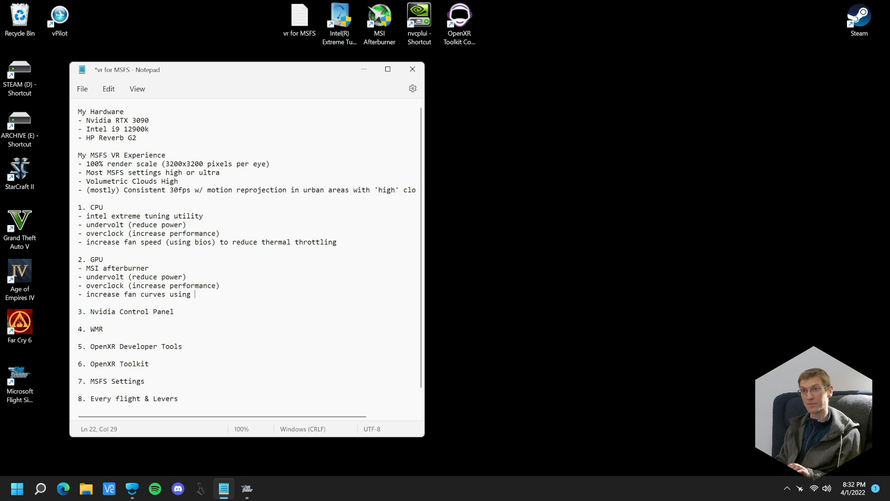
{"action": "type", "text": "custom v"}
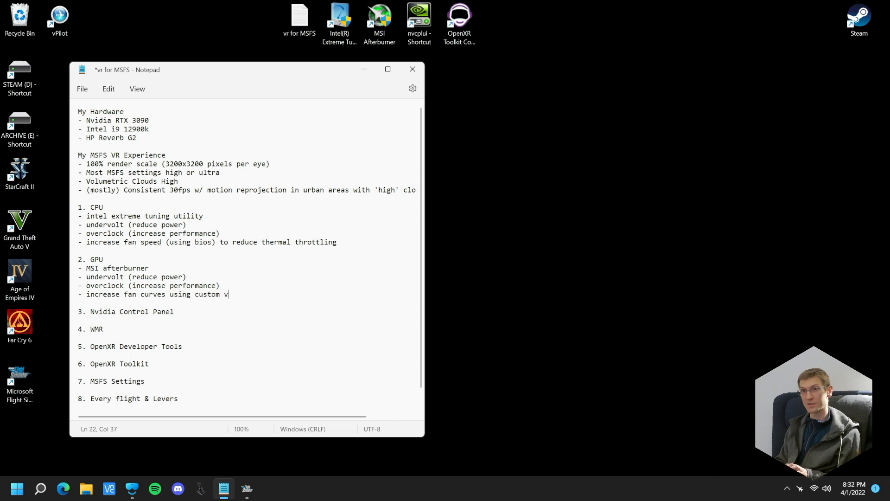
{"action": "key", "text": "BackSpace"}
{"action": "type", "text": "cruves"}
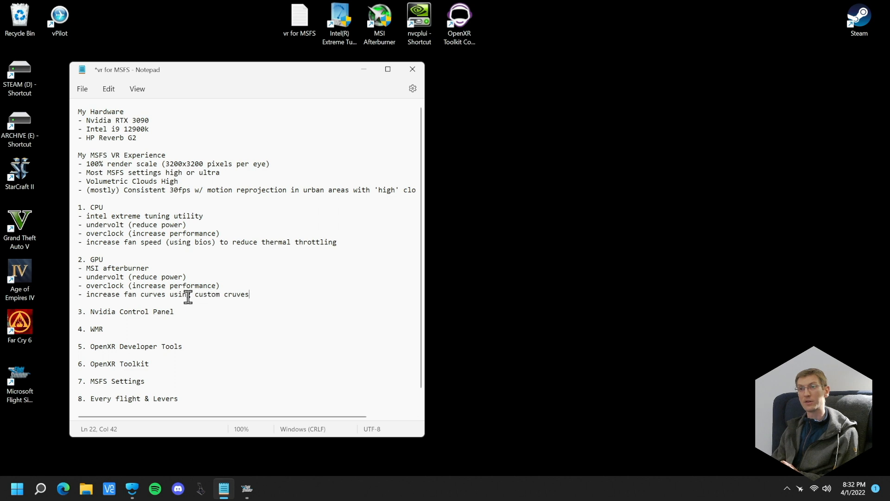
Make the Notepad window taller and move it aside to free desktop space
{"action": "left_click", "coordinate": [216, 257]}
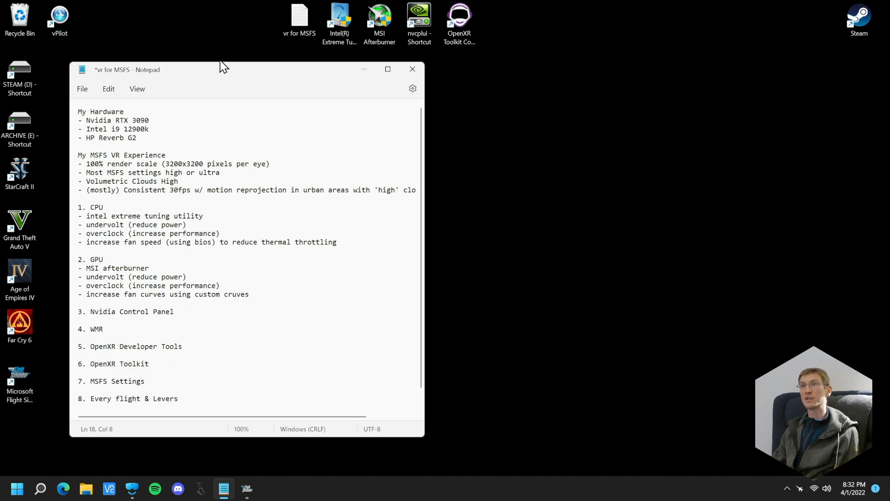
{"action": "left_click_drag", "start_coordinate": [219, 62], "coordinate": [209, 43]}
{"action": "left_click_drag", "start_coordinate": [288, 53], "coordinate": [261, 71]}
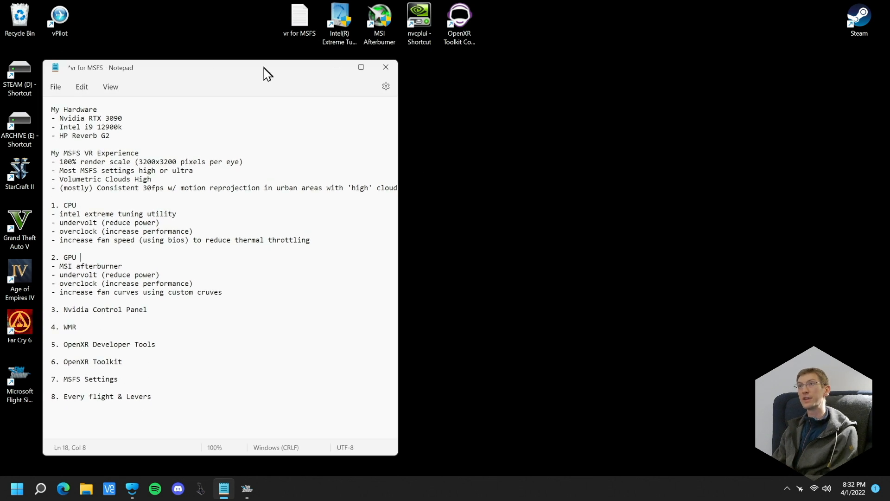
Open the NVIDIA Control Panel from its desktop shortcut and move its window clear of the notes
{"action": "left_click", "coordinate": [416, 13]}
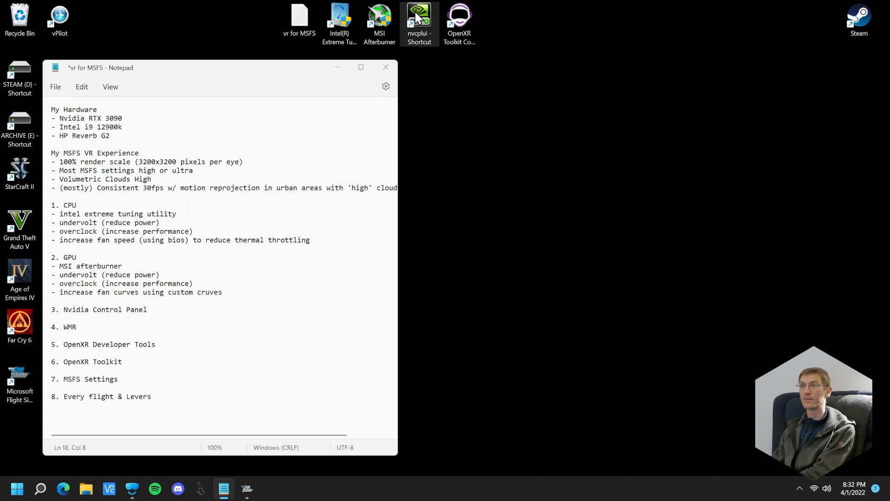
{"action": "double_click", "coordinate": [414, 12]}
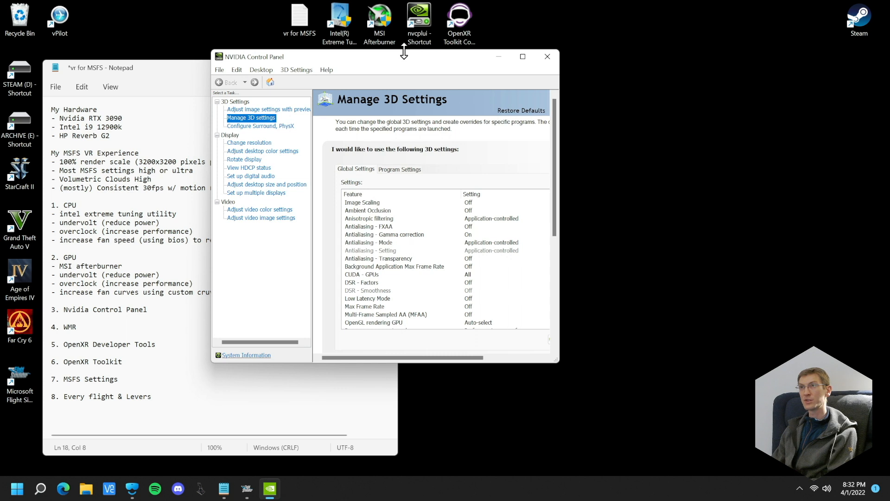
{"action": "left_click_drag", "start_coordinate": [408, 65], "coordinate": [464, 69]}
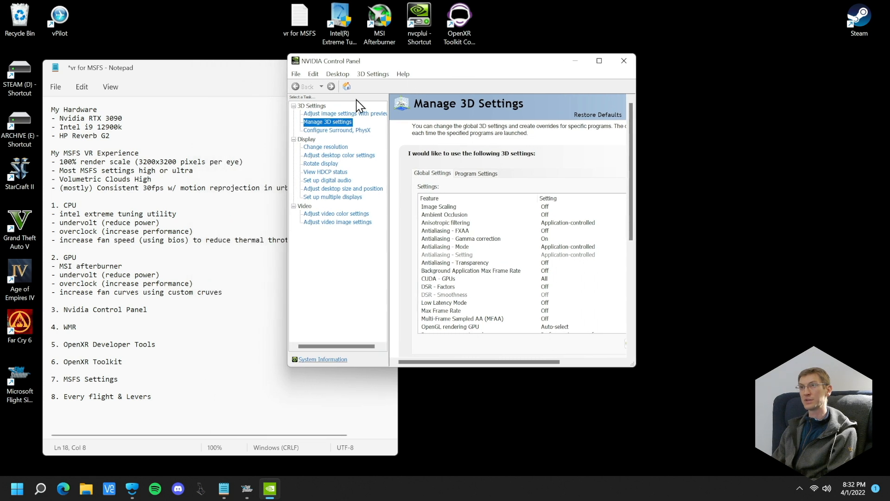
View the graphics card's driver version and details in System Information, then close that dialog
{"action": "left_click", "coordinate": [331, 360]}
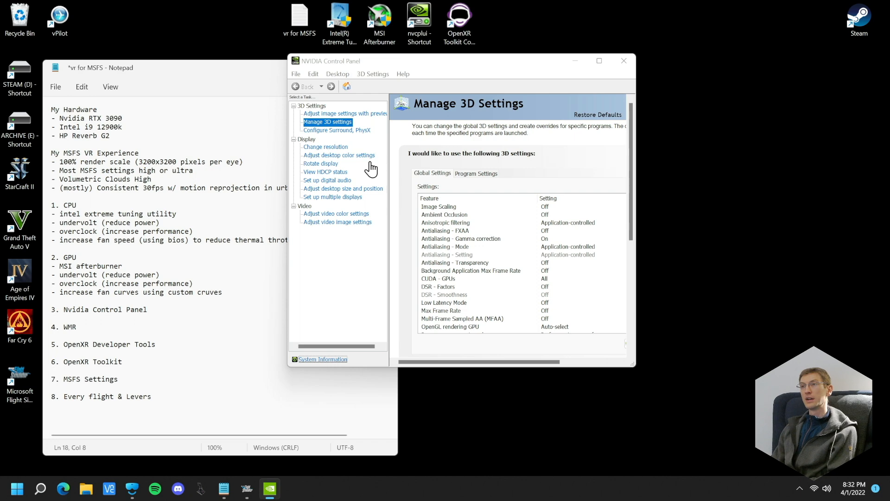
{"action": "left_click", "coordinate": [337, 360]}
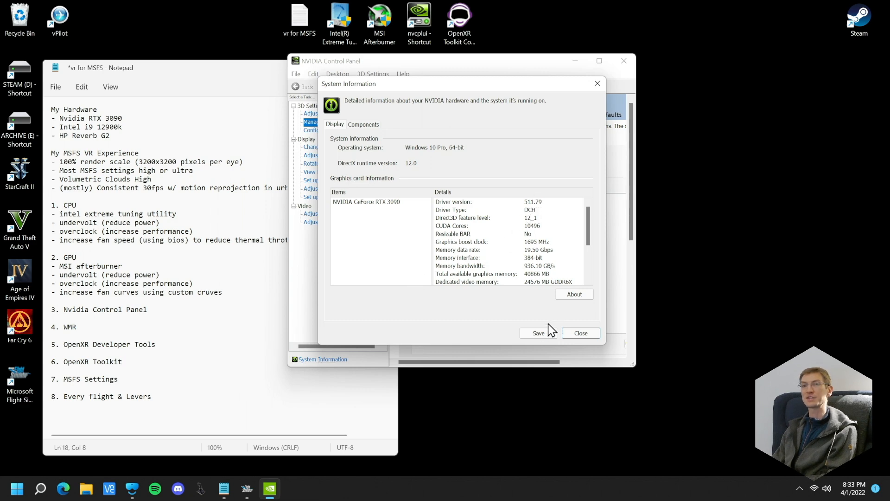
{"action": "left_click", "coordinate": [583, 337]}
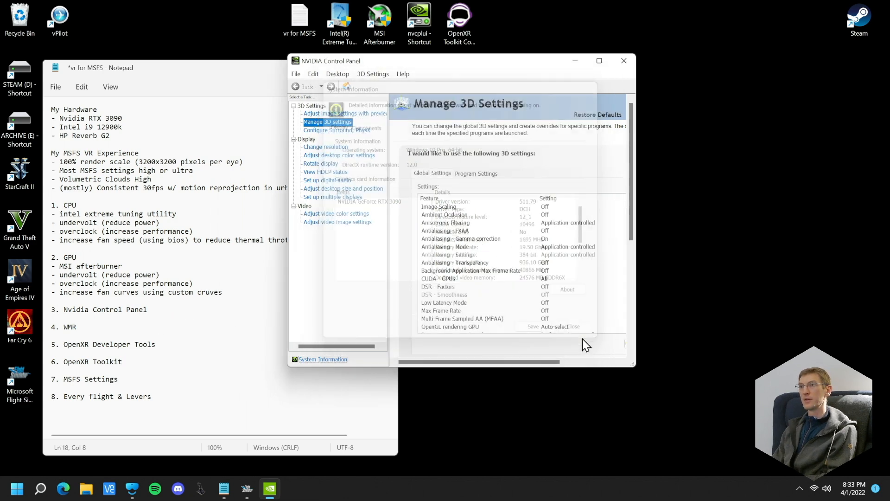
Reposition and enlarge the NVIDIA Control Panel window to show more of the global 3D settings
{"action": "left_click_drag", "start_coordinate": [479, 65], "coordinate": [439, 49]}
{"action": "left_click_drag", "start_coordinate": [593, 347], "coordinate": [729, 463]}
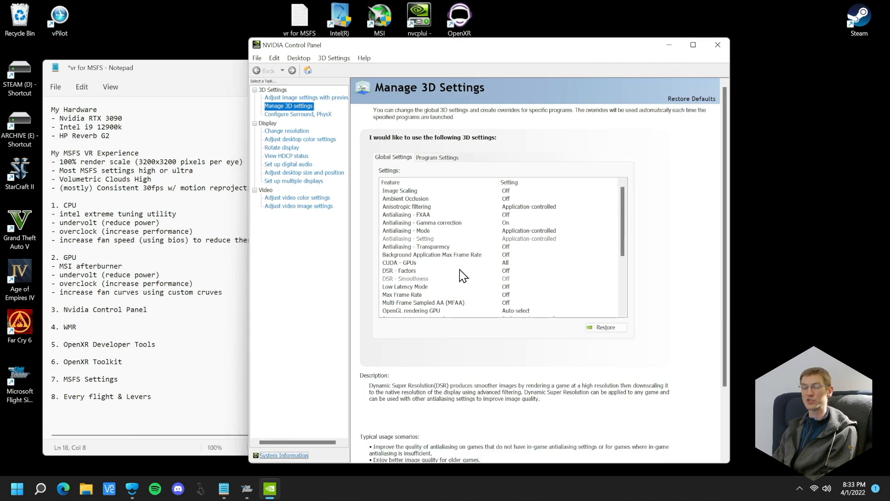
Review the full list of global 3D settings from the first feature to the last
{"action": "scroll", "coordinate": [498, 254], "scroll_direction": "down", "scroll_amount": 4}
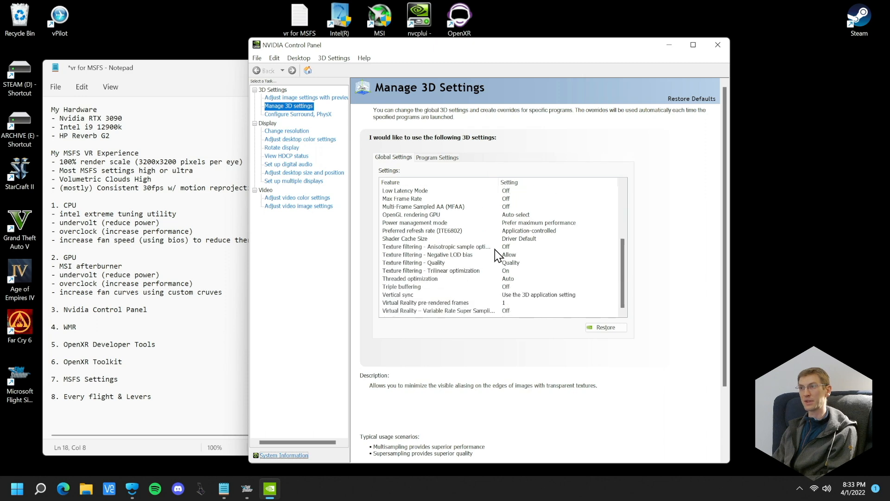
{"action": "scroll", "coordinate": [500, 255], "scroll_direction": "up", "scroll_amount": 4}
{"action": "scroll", "coordinate": [501, 254], "scroll_direction": "down", "scroll_amount": 4}
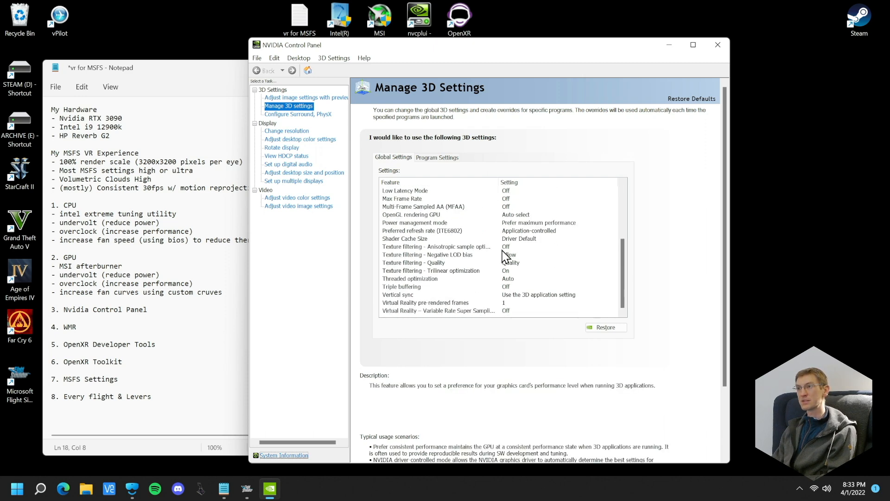
{"action": "scroll", "coordinate": [500, 247], "scroll_direction": "up", "scroll_amount": 4}
Show the program-specific 3D settings for Microsoft Flight Simulator and check the program list and the dialog for adding a program
{"action": "left_click", "coordinate": [435, 157]}
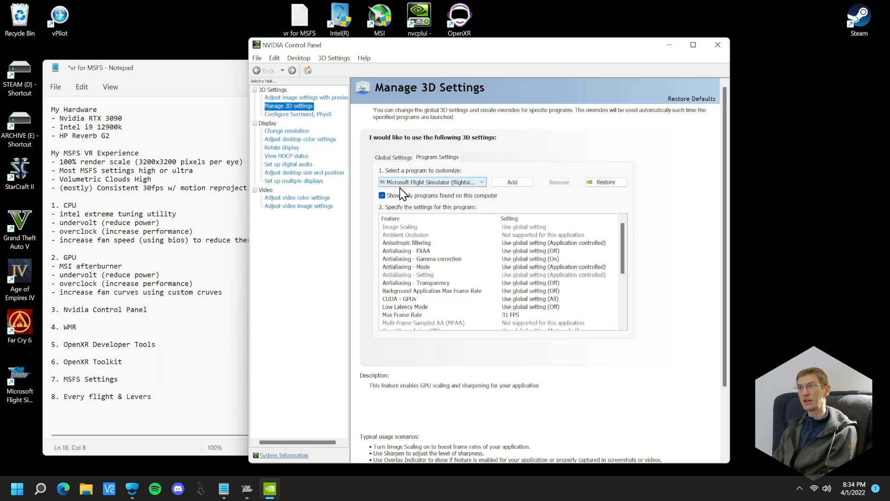
{"action": "left_click", "coordinate": [445, 182]}
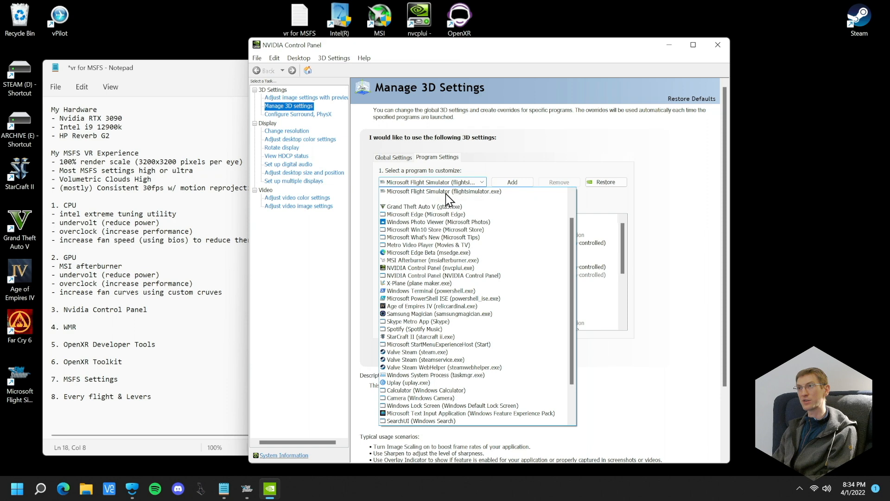
{"action": "scroll", "coordinate": [463, 334], "scroll_direction": "down", "scroll_amount": 1}
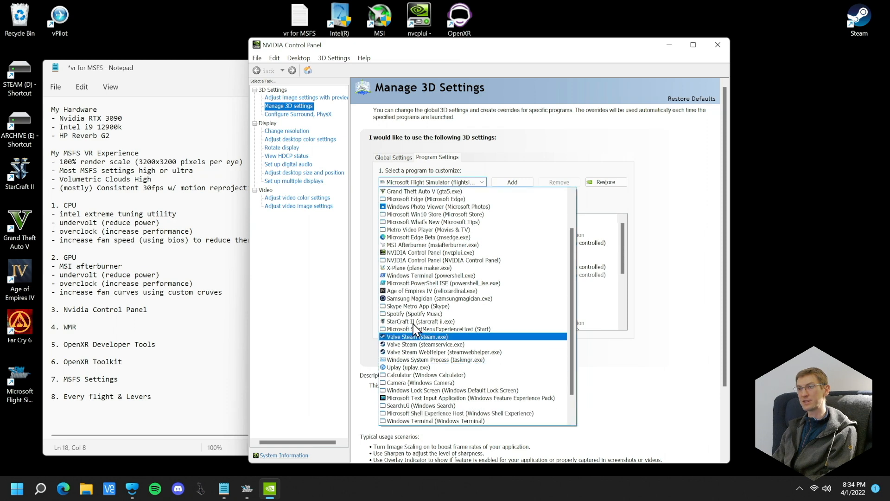
{"action": "left_click", "coordinate": [521, 144]}
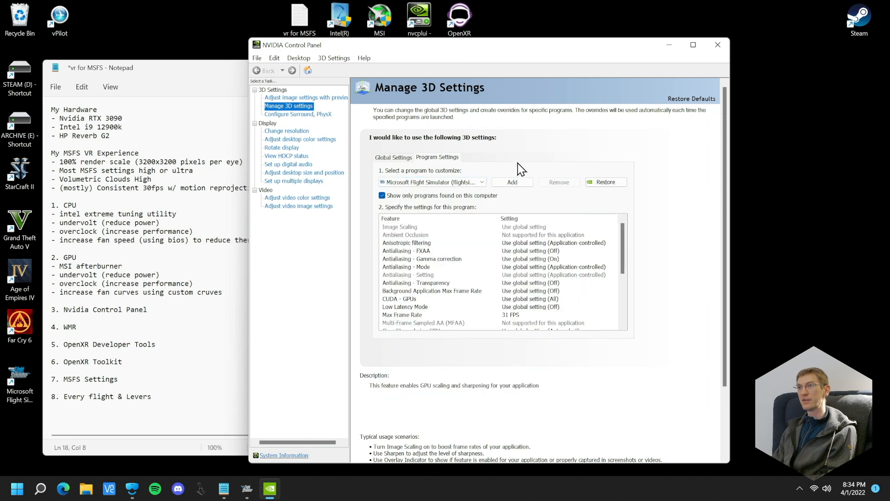
{"action": "left_click", "coordinate": [501, 182]}
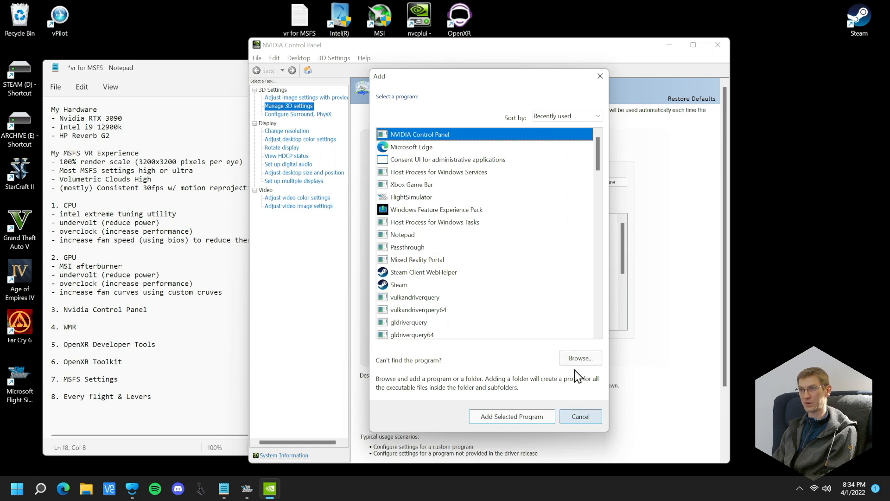
{"action": "left_click", "coordinate": [580, 417]}
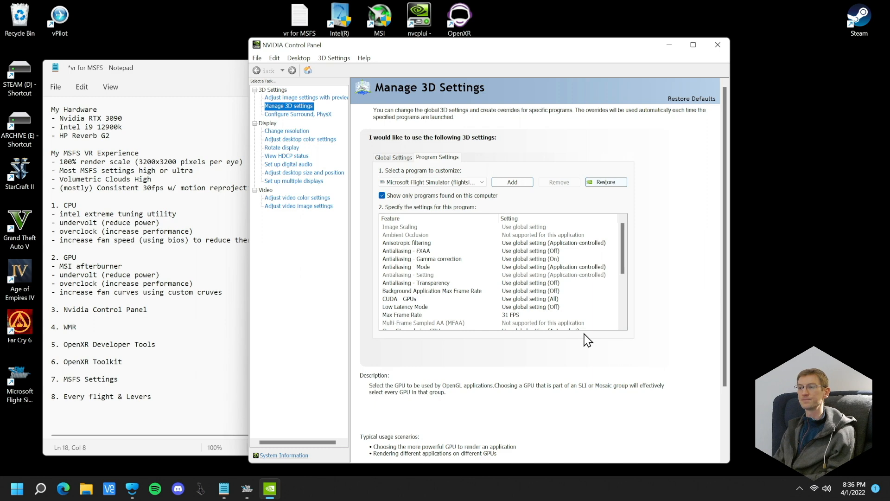
View the Max Frame Rate options in the Microsoft Flight Simulator profile and close them without changing anything
{"action": "mouse_move", "coordinate": [622, 249]}
{"action": "left_mouse_down"}
{"action": "mouse_move", "coordinate": [621, 256]}
{"action": "mouse_move", "coordinate": [622, 246]}
{"action": "left_mouse_up"}
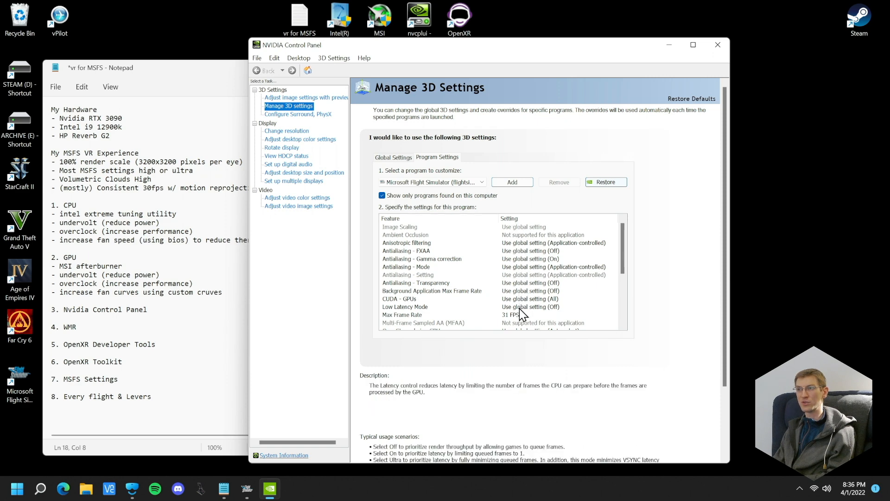
{"action": "scroll", "coordinate": [510, 311], "scroll_direction": "down", "scroll_amount": 1}
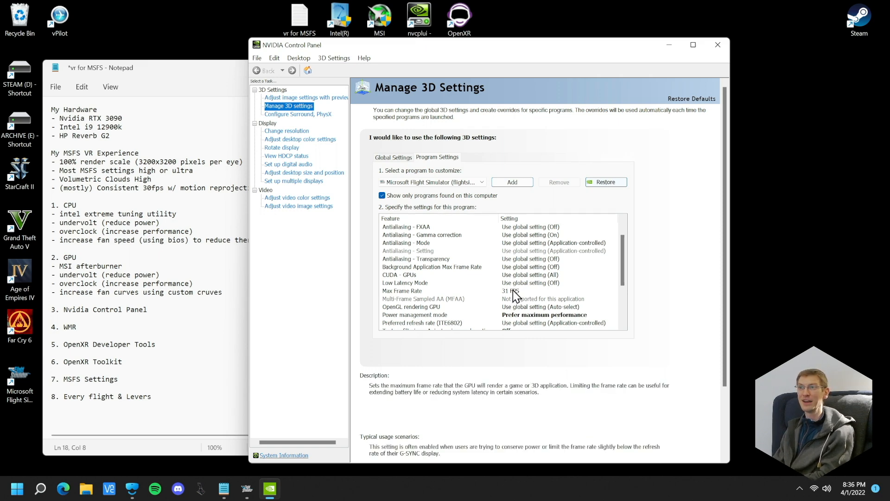
{"action": "left_click", "coordinate": [513, 290]}
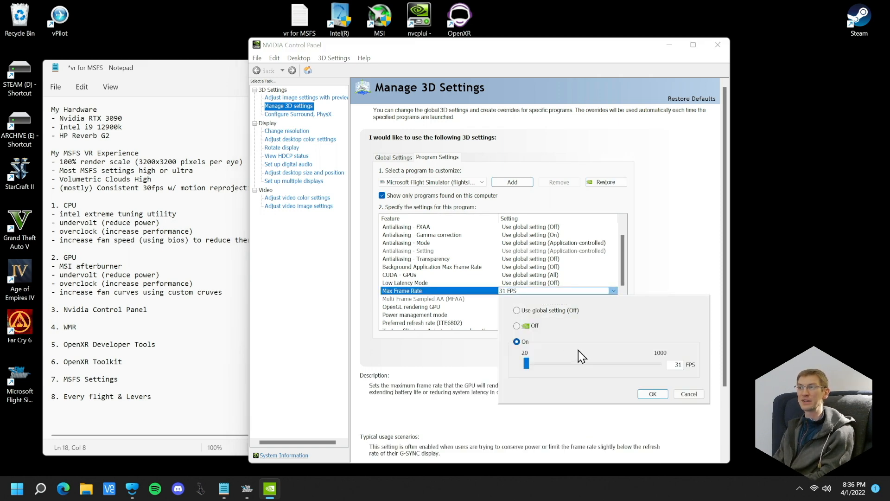
{"action": "left_click", "coordinate": [680, 396]}
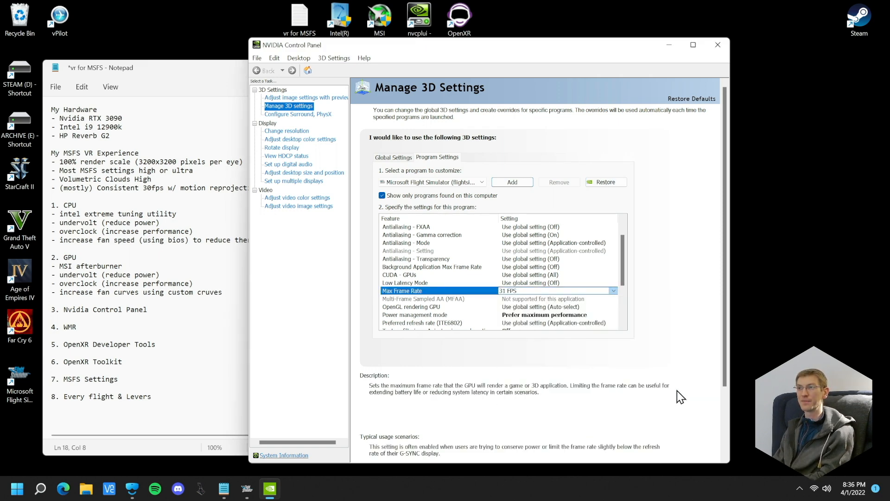
{"action": "left_click", "coordinate": [543, 294]}
{"action": "left_click", "coordinate": [700, 264]}
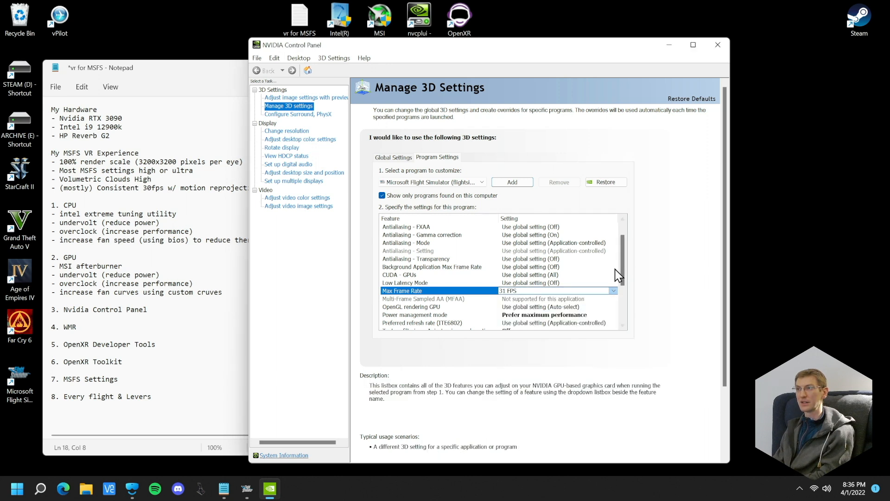
Review the remaining Microsoft Flight Simulator profile settings, including power management, texture filtering, vertical sync and VR pre-rendered frames
{"action": "left_click_drag", "start_coordinate": [625, 267], "coordinate": [633, 295]}
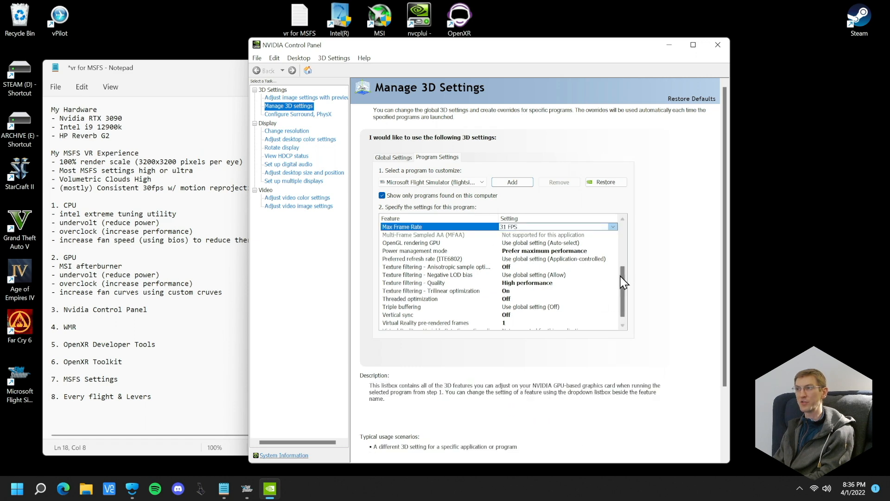
{"action": "left_click_drag", "start_coordinate": [623, 277], "coordinate": [626, 293]}
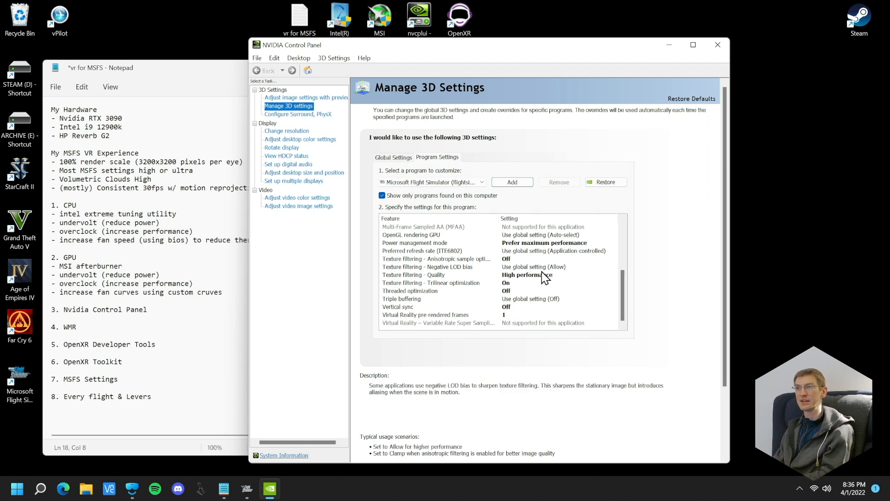
{"action": "scroll", "coordinate": [541, 274], "scroll_direction": "up", "scroll_amount": 2}
{"action": "scroll", "coordinate": [550, 258], "scroll_direction": "down", "scroll_amount": 1}
{"action": "scroll", "coordinate": [550, 257], "scroll_direction": "up", "scroll_amount": 3}
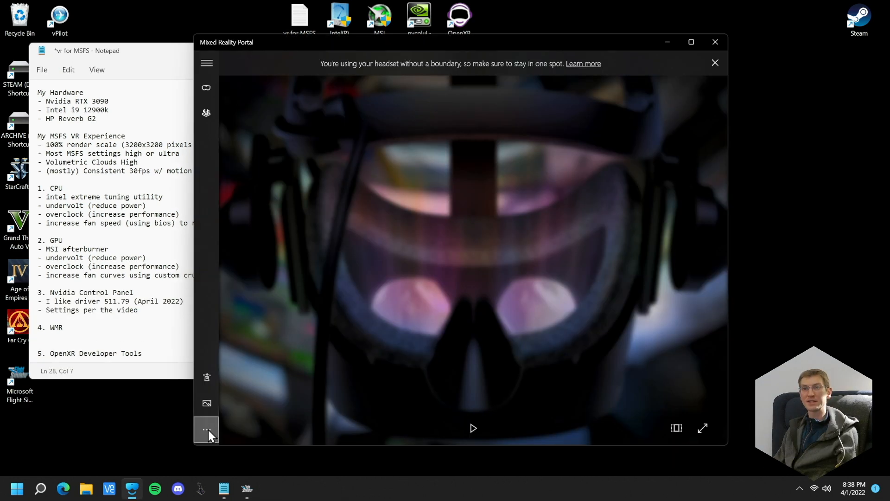
Open the settings from Mixed Reality Portal and move the Settings window clear of the notes
{"action": "left_click", "coordinate": [212, 428]}
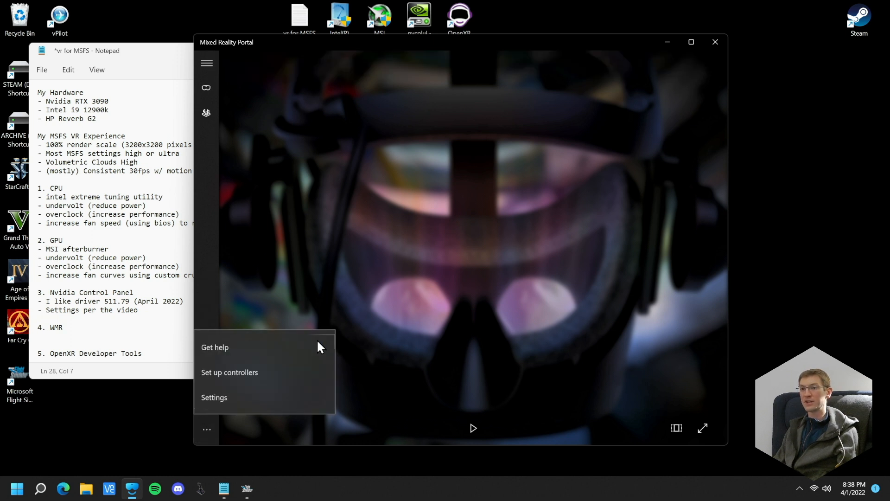
{"action": "left_click", "coordinate": [272, 397]}
{"action": "mouse_move", "coordinate": [288, 75]}
{"action": "left_mouse_down"}
{"action": "mouse_move", "coordinate": [435, 42]}
{"action": "mouse_move", "coordinate": [408, 54]}
{"action": "left_mouse_up"}
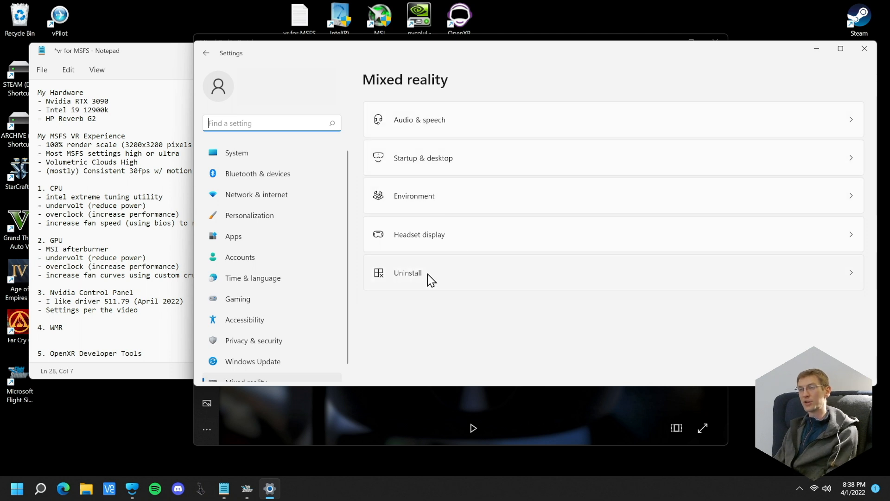
Look at the Audio & speech page of the Mixed reality settings and return to the overview
{"action": "left_click", "coordinate": [411, 160]}
{"action": "left_click", "coordinate": [407, 87]}
{"action": "left_click", "coordinate": [407, 116]}
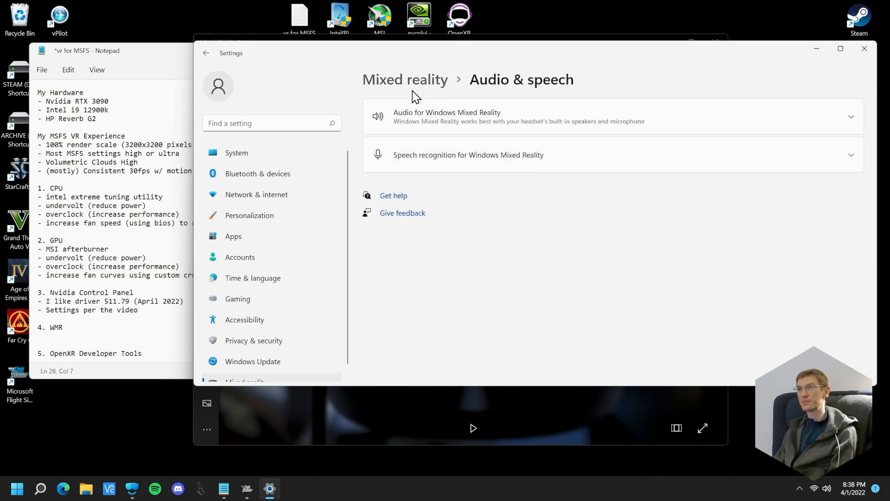
{"action": "left_click", "coordinate": [408, 87]}
Examine the Automatic startup options on the Startup & desktop page and collapse them
{"action": "left_click", "coordinate": [422, 156]}
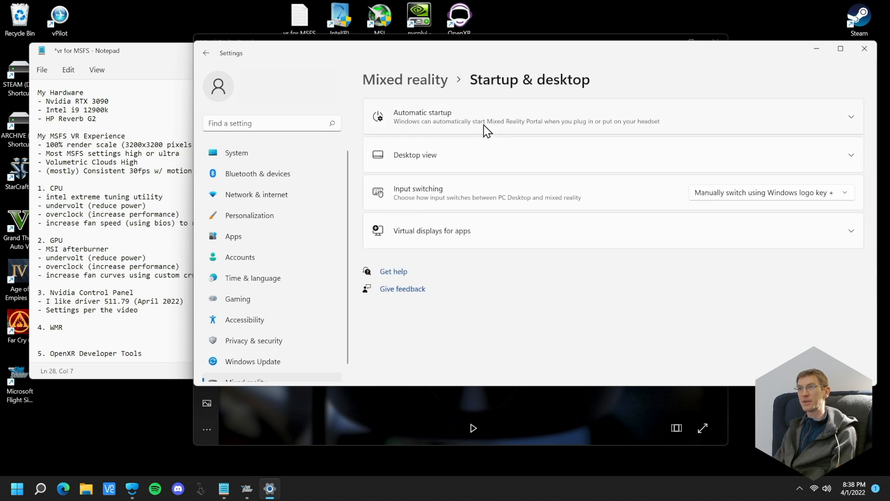
{"action": "left_click", "coordinate": [437, 118]}
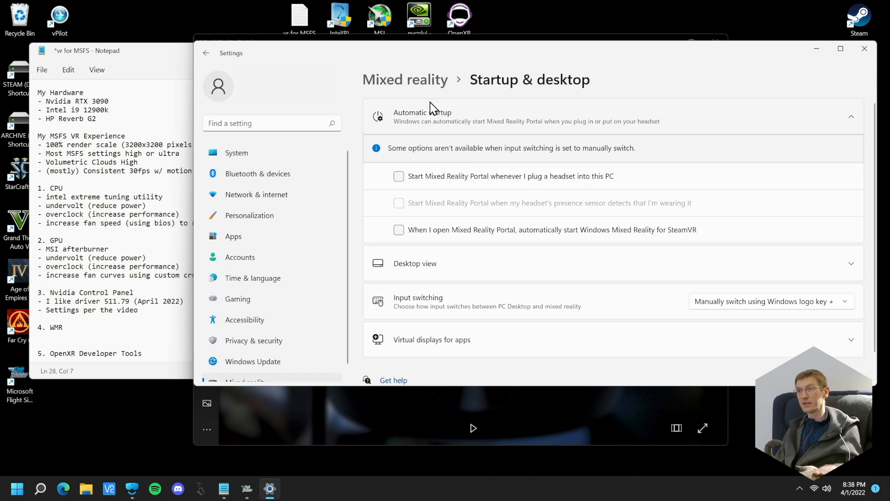
{"action": "left_click", "coordinate": [429, 125]}
{"action": "left_click", "coordinate": [431, 127]}
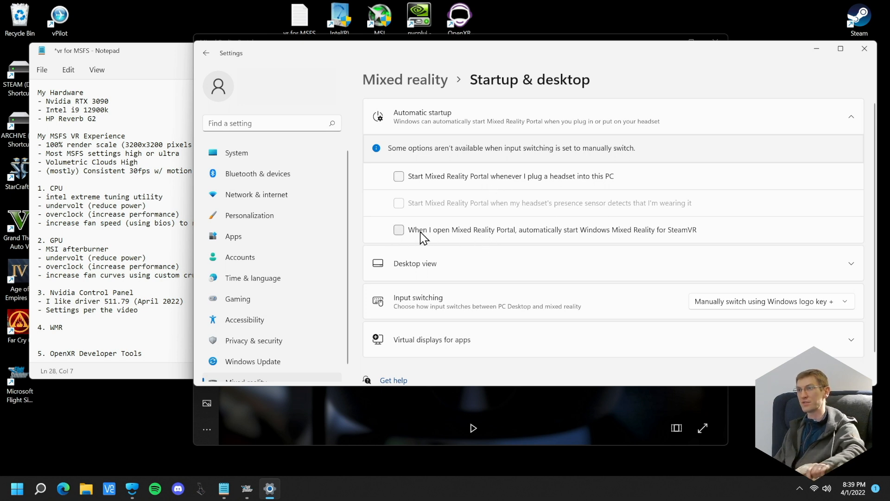
{"action": "left_click", "coordinate": [450, 123]}
{"action": "left_click", "coordinate": [450, 124]}
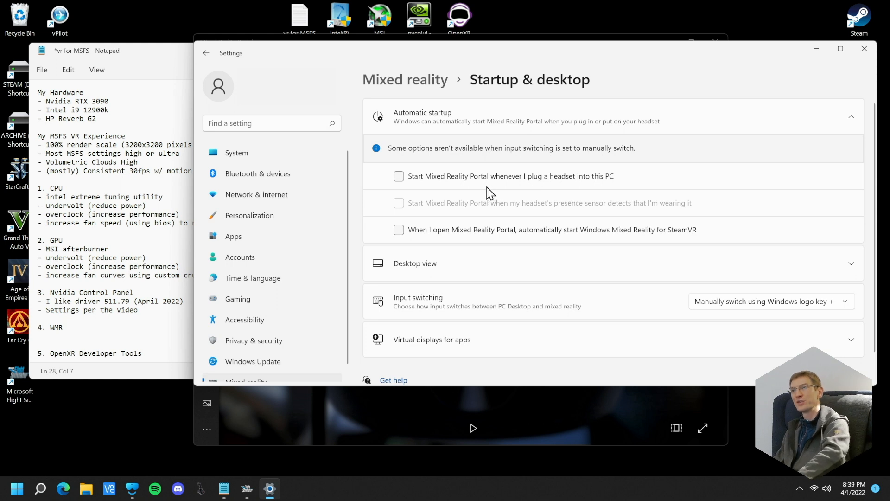
{"action": "left_click", "coordinate": [472, 117]}
Inspect the Desktop view and Virtual displays for apps options and return to the Mixed reality overview
{"action": "left_click", "coordinate": [442, 156]}
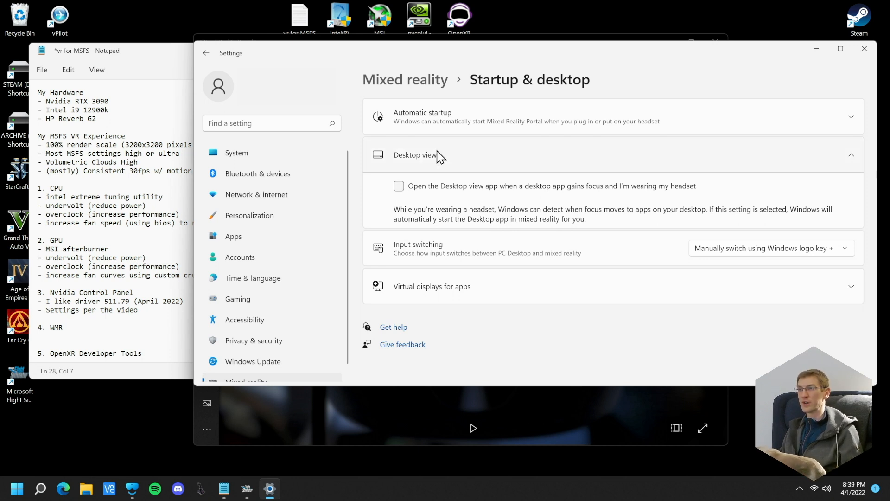
{"action": "left_click", "coordinate": [449, 162]}
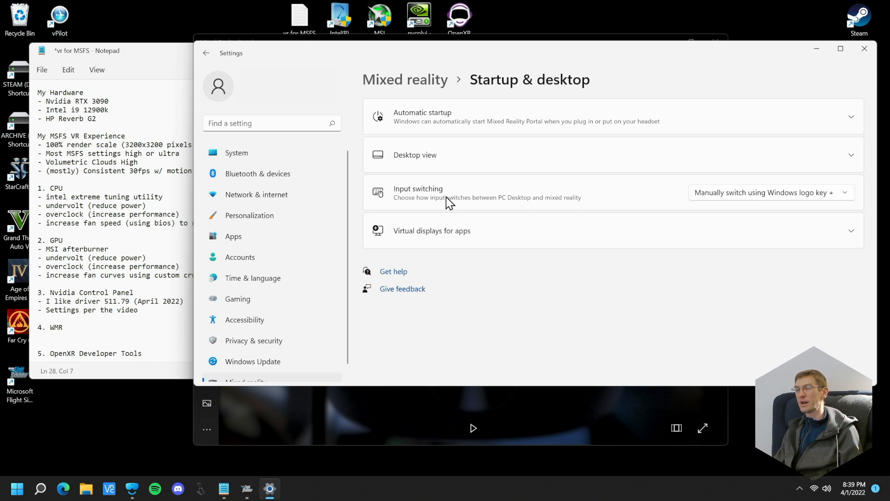
{"action": "left_click", "coordinate": [436, 238]}
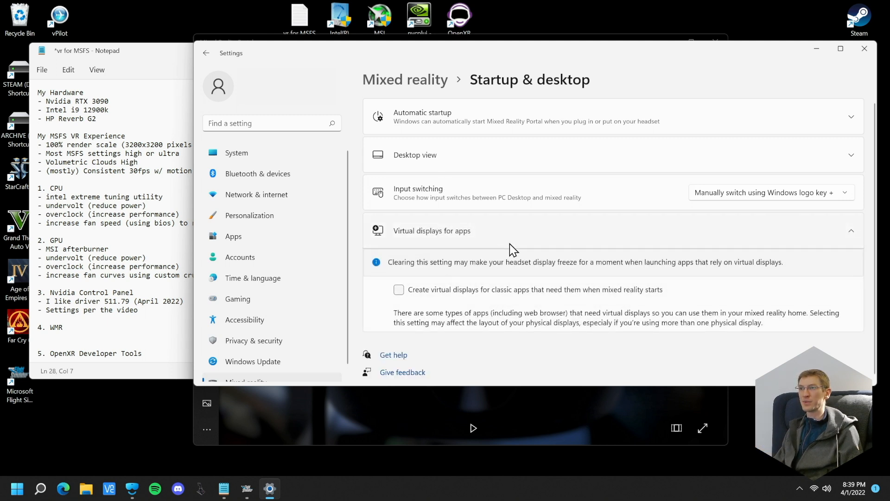
{"action": "scroll", "coordinate": [441, 293], "scroll_direction": "down", "scroll_amount": 1}
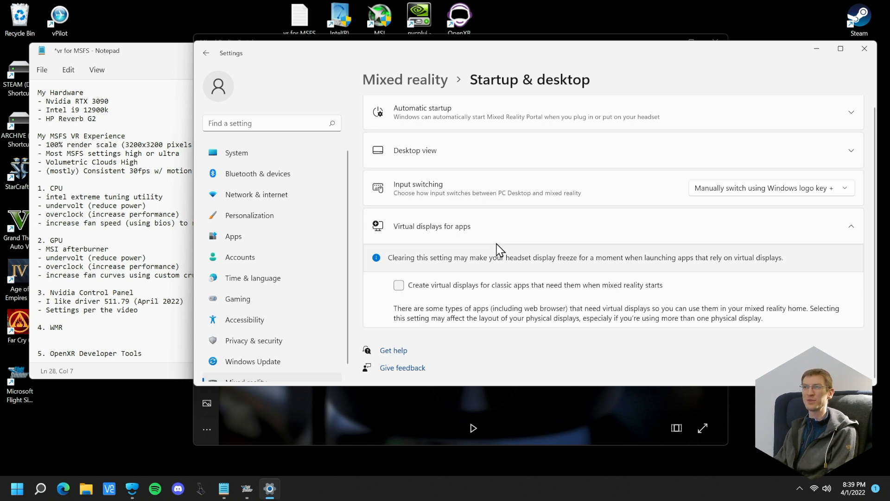
{"action": "left_click", "coordinate": [441, 230]}
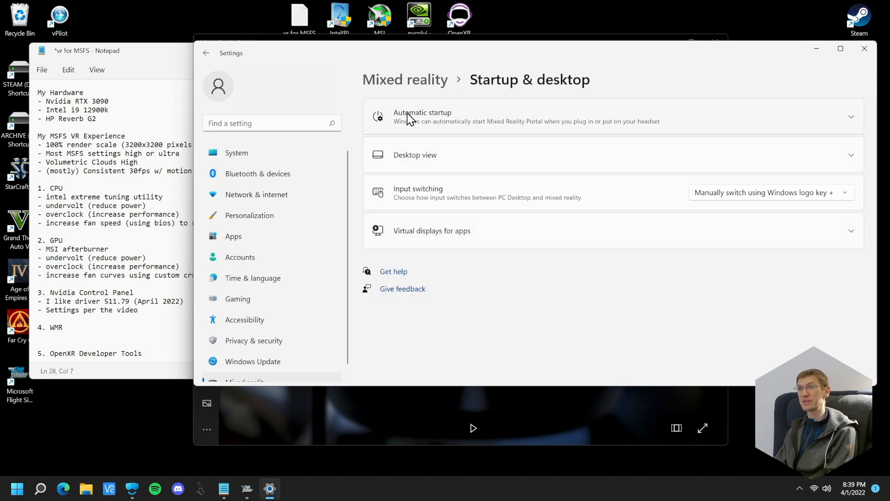
{"action": "left_click", "coordinate": [411, 82]}
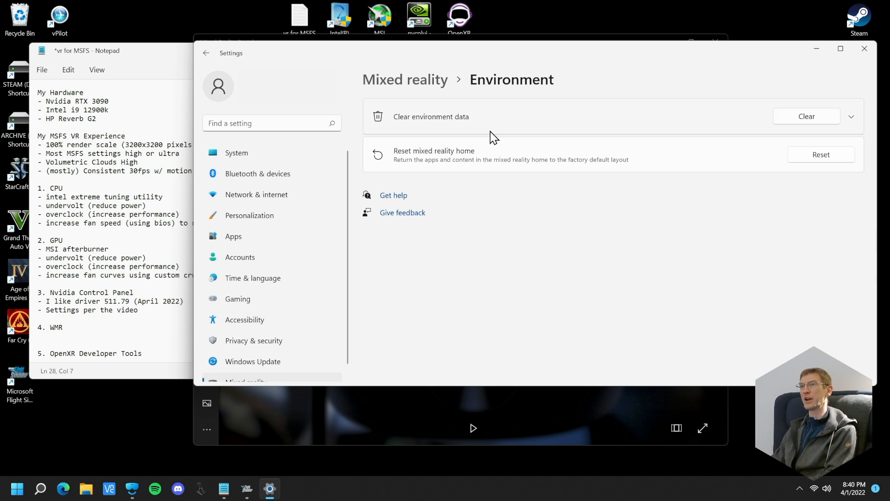
Leave the Environment page for Headset display and inspect the visual quality options of the mixed reality home
{"action": "left_click", "coordinate": [438, 89]}
{"action": "left_click", "coordinate": [464, 235]}
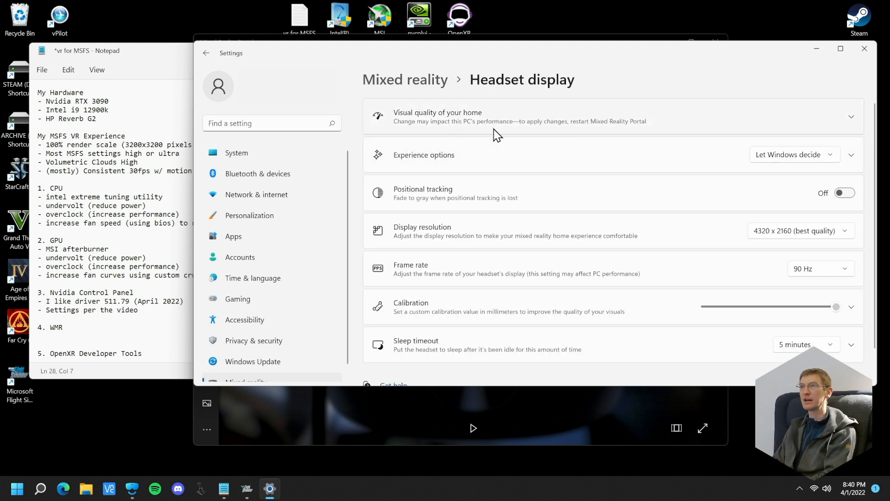
{"action": "left_click", "coordinate": [494, 123]}
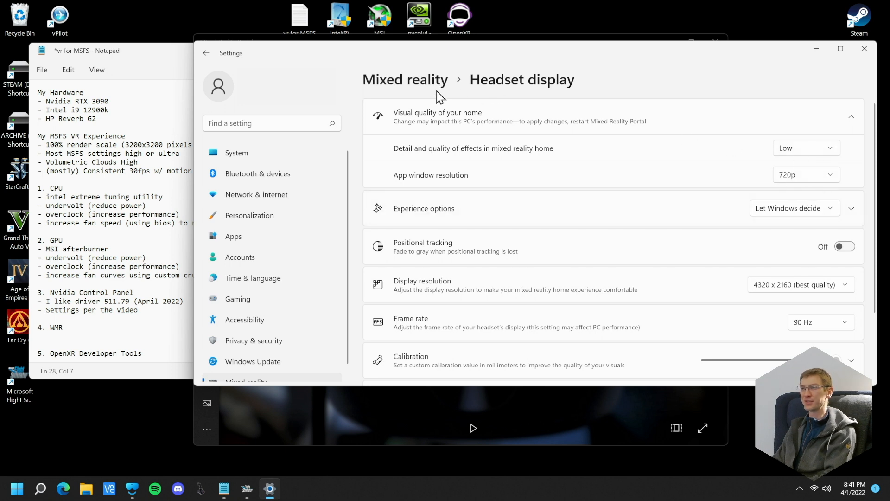
{"action": "left_click", "coordinate": [433, 120]}
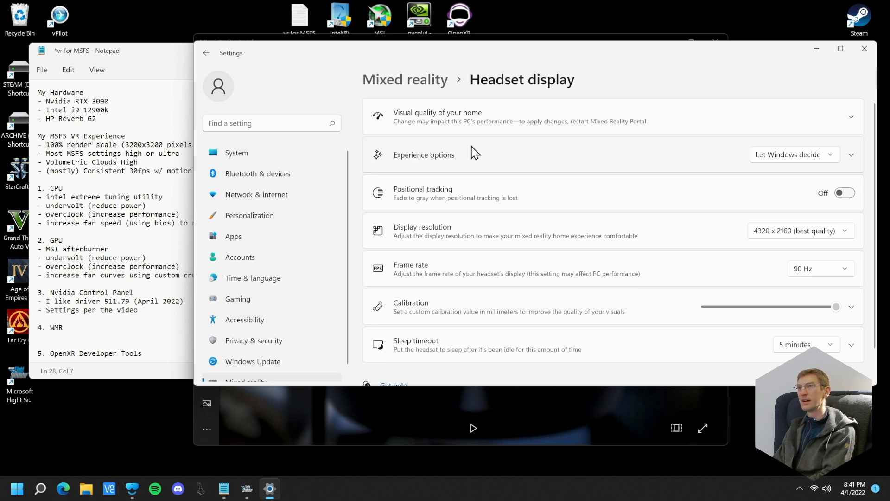
Review the Experience options and the remaining headset display settings, and return to the Mixed reality overview
{"action": "left_click", "coordinate": [456, 159]}
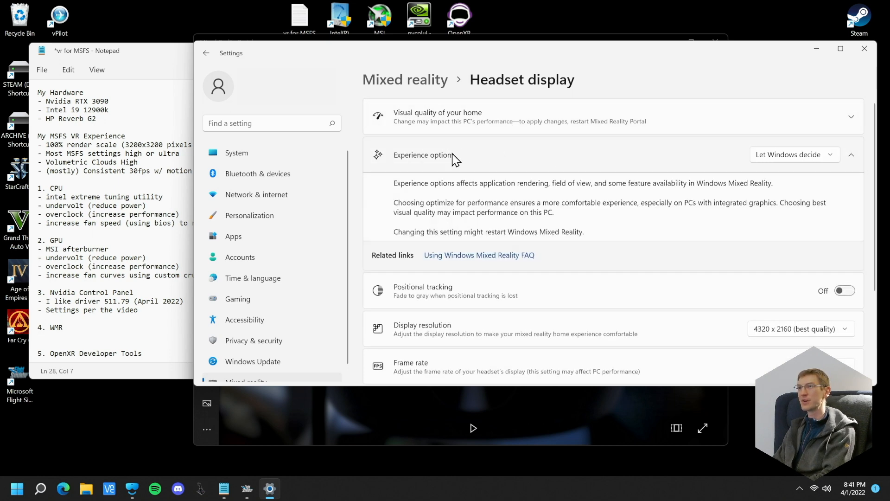
{"action": "left_click", "coordinate": [535, 160]}
{"action": "scroll", "coordinate": [469, 170], "scroll_direction": "down", "scroll_amount": 1}
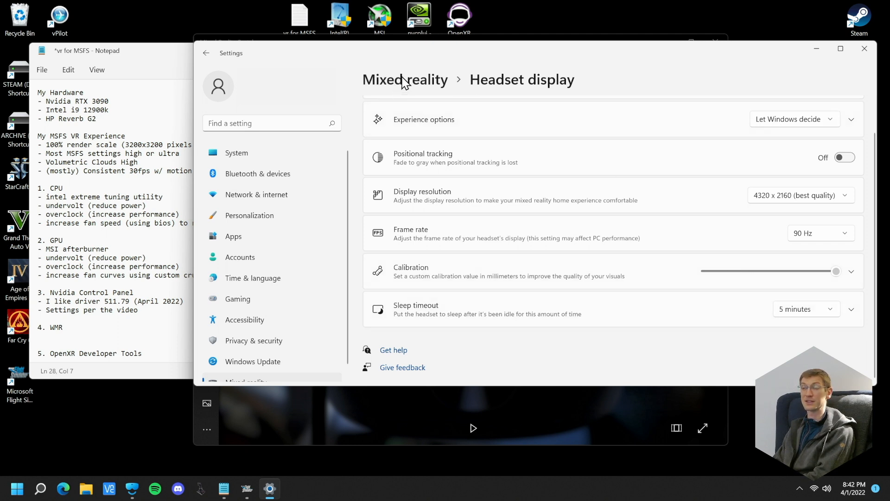
{"action": "left_click", "coordinate": [423, 85]}
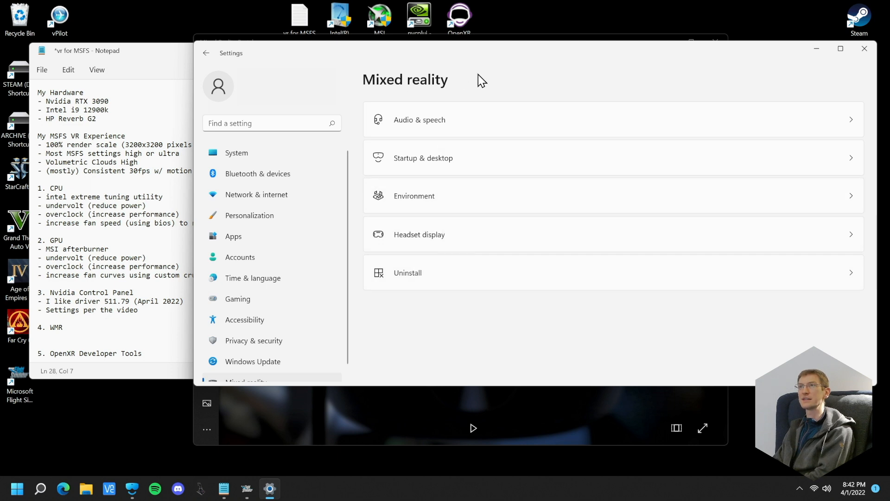
Switch to the Notepad notes and add the line "- per the video" under "4. WMR"
{"action": "left_click_drag", "start_coordinate": [341, 50], "coordinate": [333, 66]}
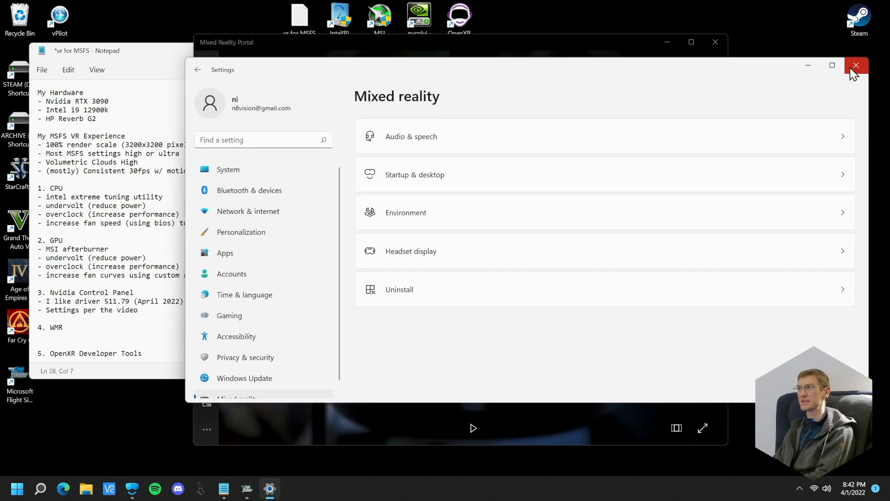
{"action": "left_click", "coordinate": [90, 324]}
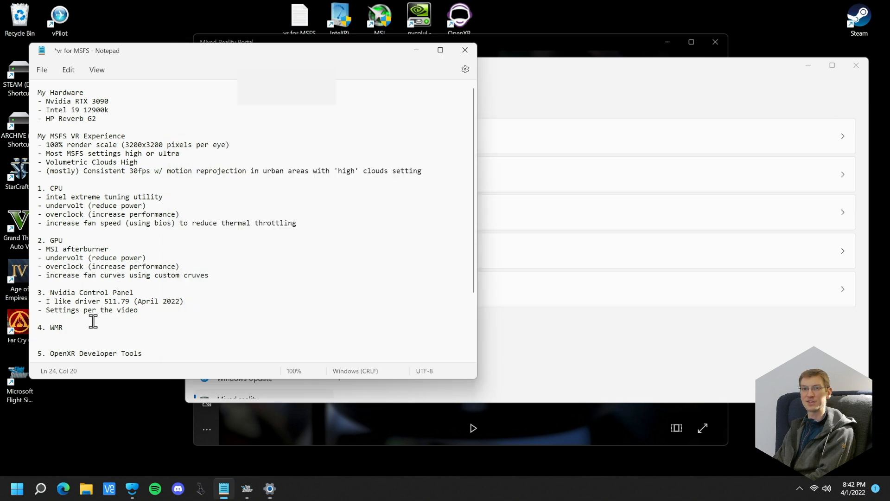
{"action": "key", "text": "Return"}
{"action": "type", "text": "-"}
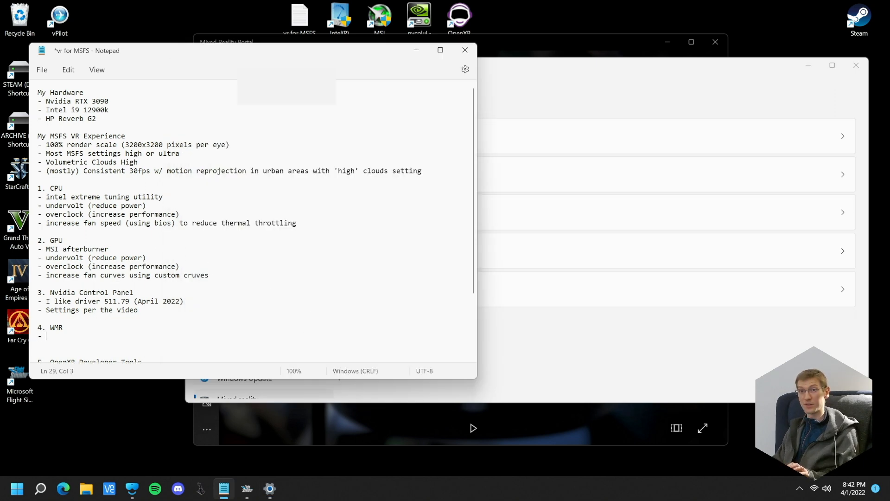
{"action": "left_click_drag", "start_coordinate": [282, 56], "coordinate": [262, 34]}
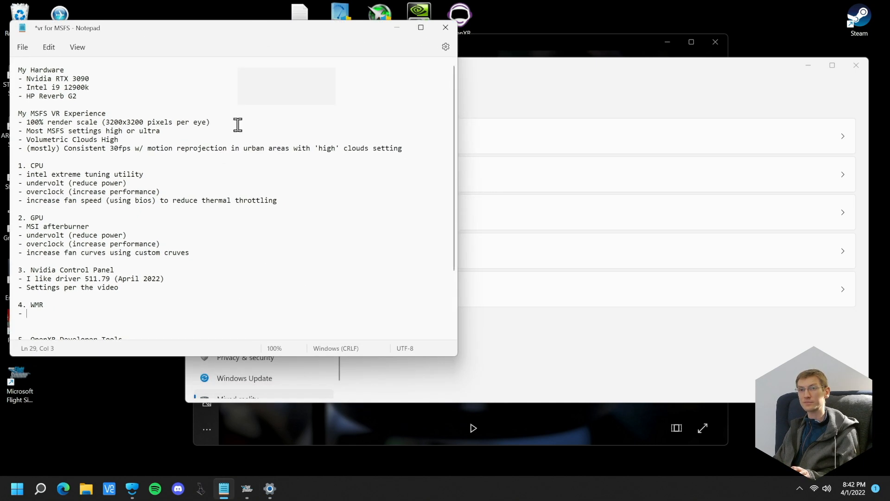
{"action": "type", "text": "per the video"}
Add the line "- can reset environment data each time you fly" to the WMR section and return to Settings
{"action": "key", "text": "Return"}
{"action": "type", "text": "can re"}
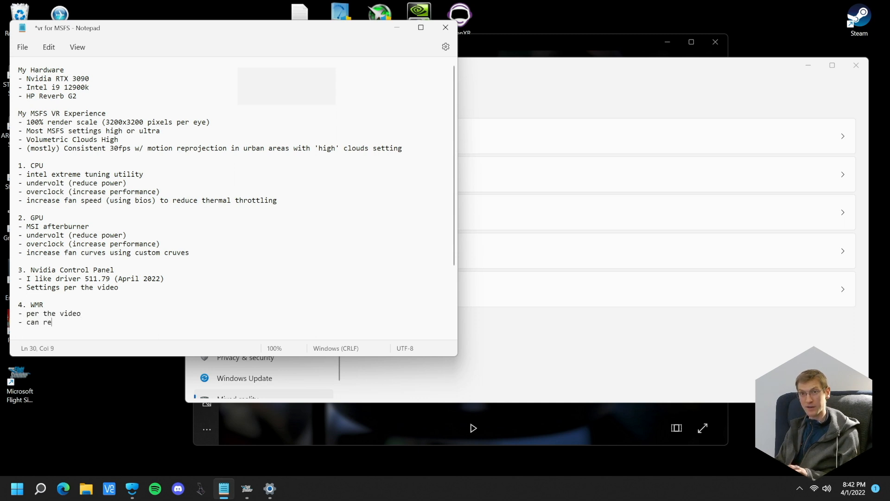
{"action": "type", "text": " can reset environment"}
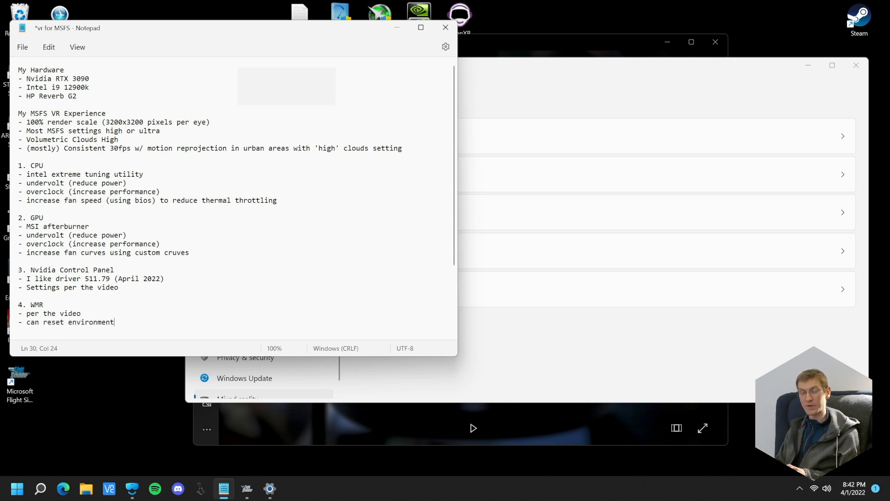
{"action": "type", "text": " data eacxh"}
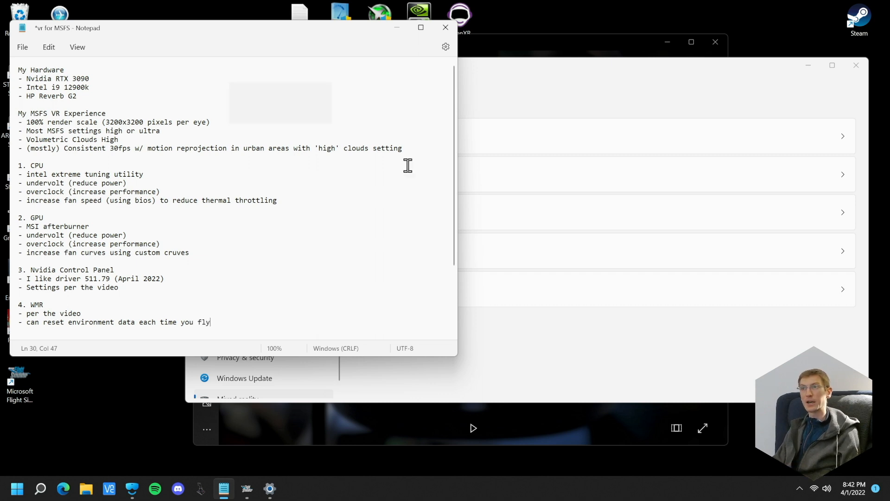
{"action": "left_click", "coordinate": [607, 82]}
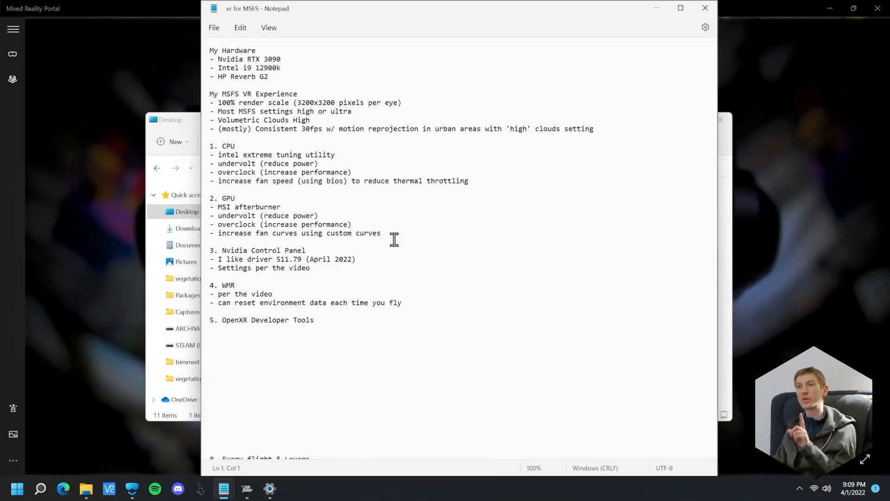
Insert the line "- make sure mirror is OFF" below "- per the video" in the WMR section of the notes
{"action": "left_click", "coordinate": [280, 292]}
{"action": "key", "text": "Return"}
{"action": "type", "text": "- "}
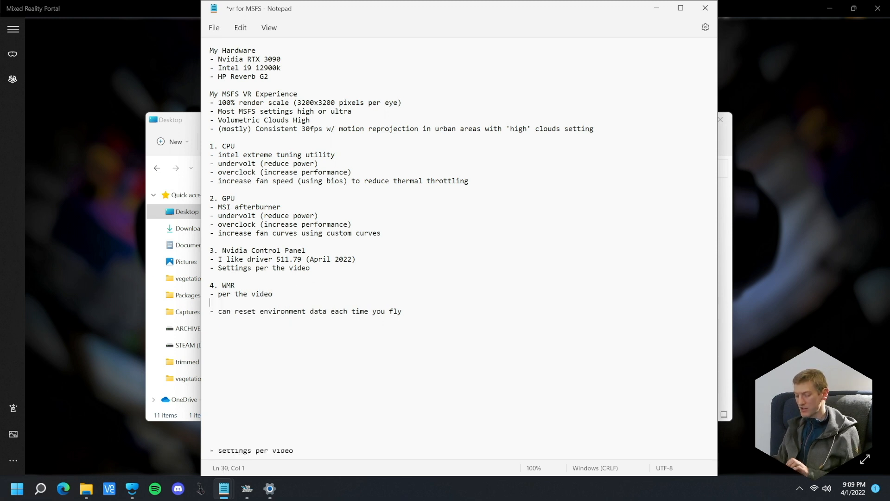
{"action": "type", "text": "make sure mirror is OFF"}
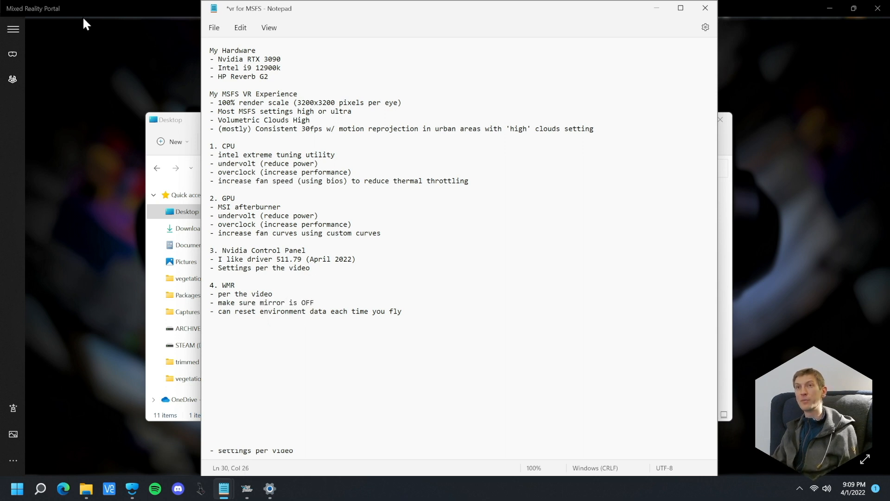
Switch to Mixed Reality Portal and turn the headset mirror preview on and off twice
{"action": "left_click", "coordinate": [139, 84]}
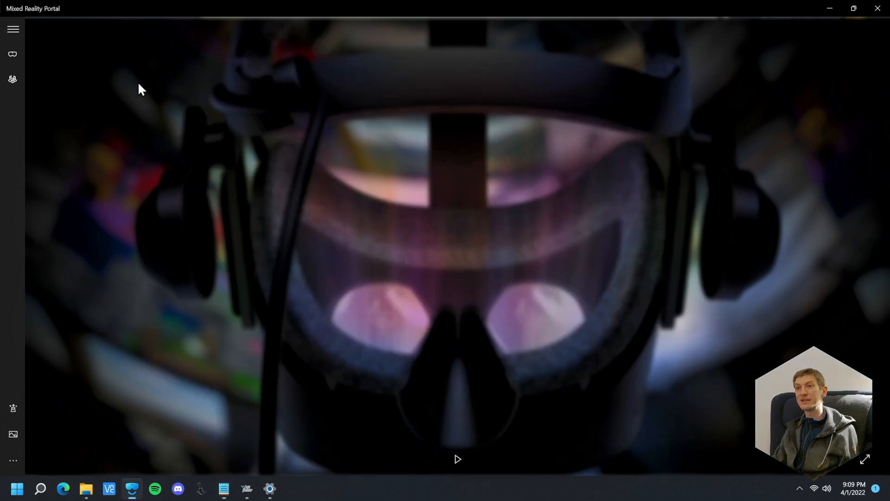
{"action": "left_click", "coordinate": [459, 458]}
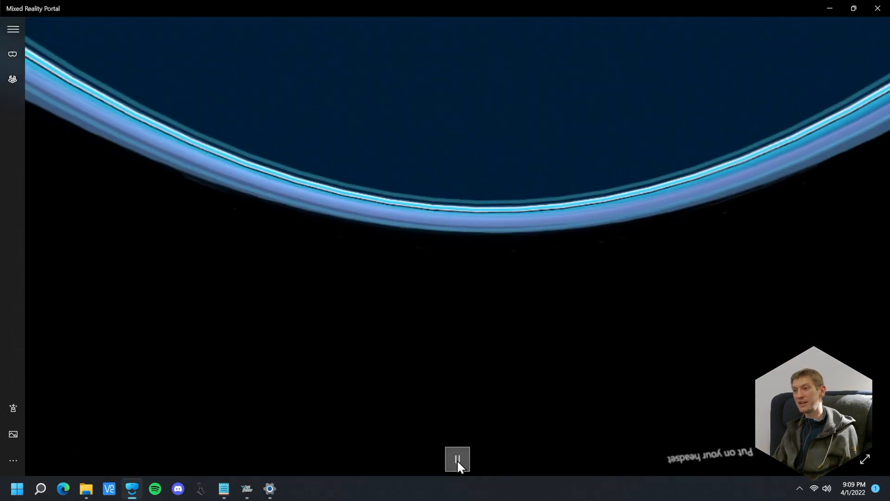
{"action": "left_click", "coordinate": [459, 459]}
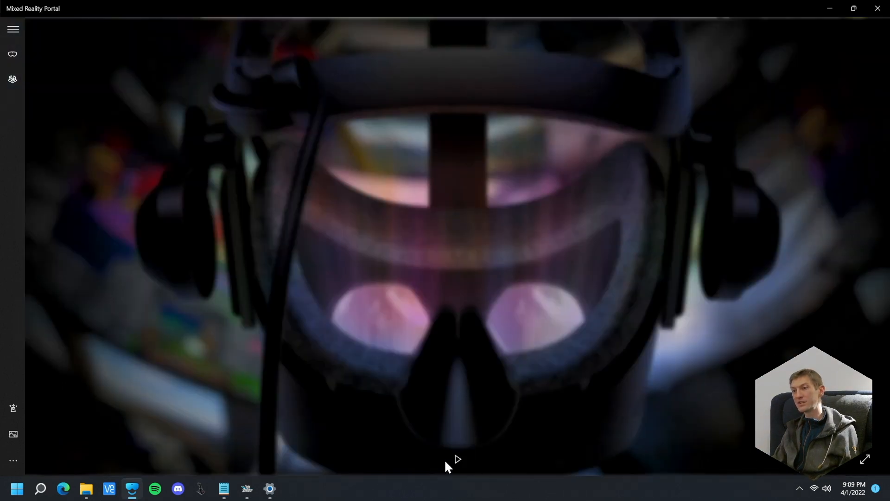
{"action": "left_click", "coordinate": [458, 458]}
{"action": "left_click", "coordinate": [454, 459]}
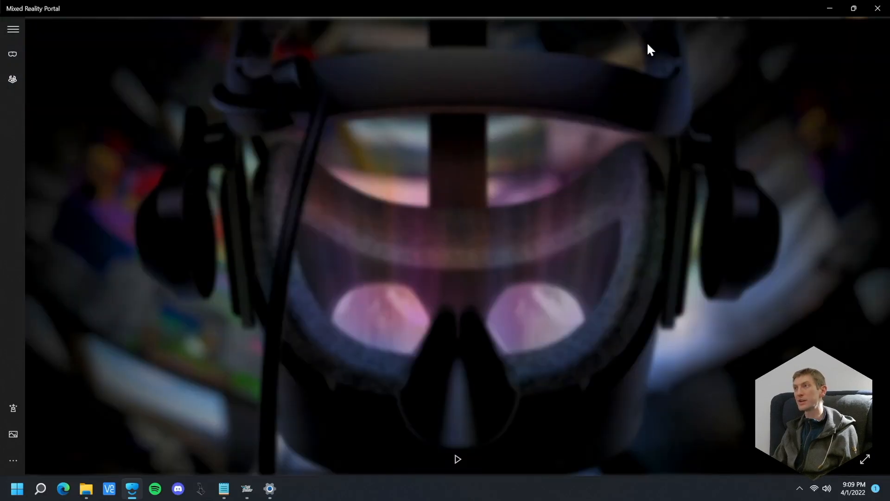
Restore the Mixed Reality Portal window to a smaller size, start and stop the headset preview, and minimize the portal
{"action": "left_click_drag", "start_coordinate": [548, 5], "coordinate": [604, 45]}
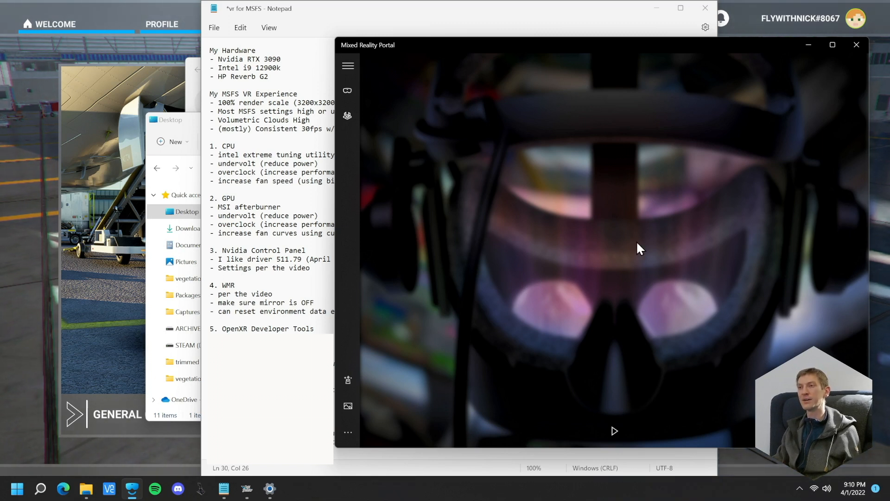
{"action": "left_click", "coordinate": [620, 432]}
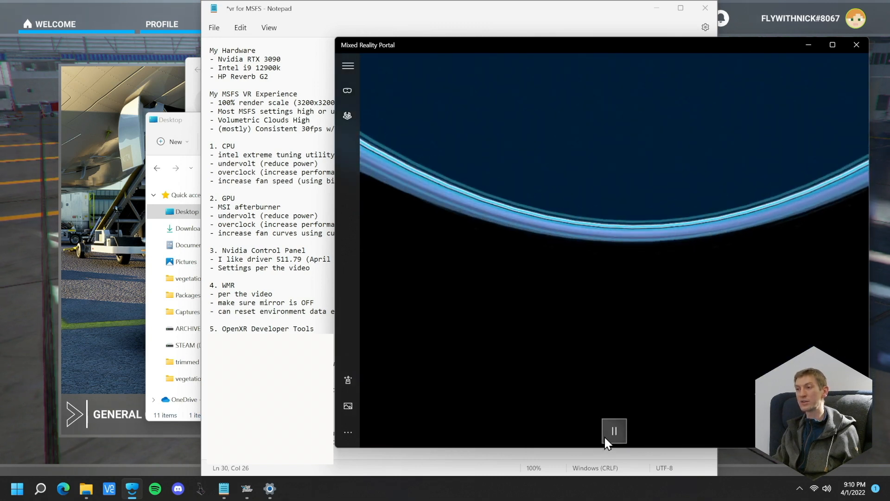
{"action": "left_click", "coordinate": [612, 432]}
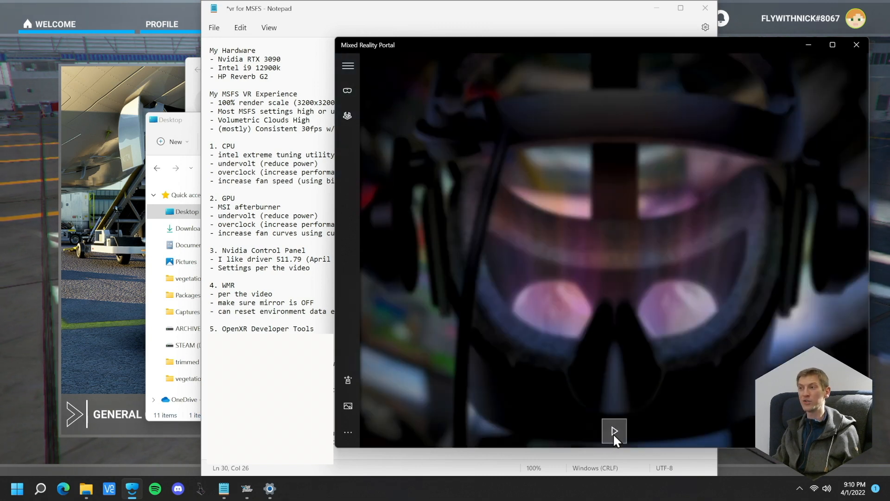
{"action": "left_click", "coordinate": [809, 45]}
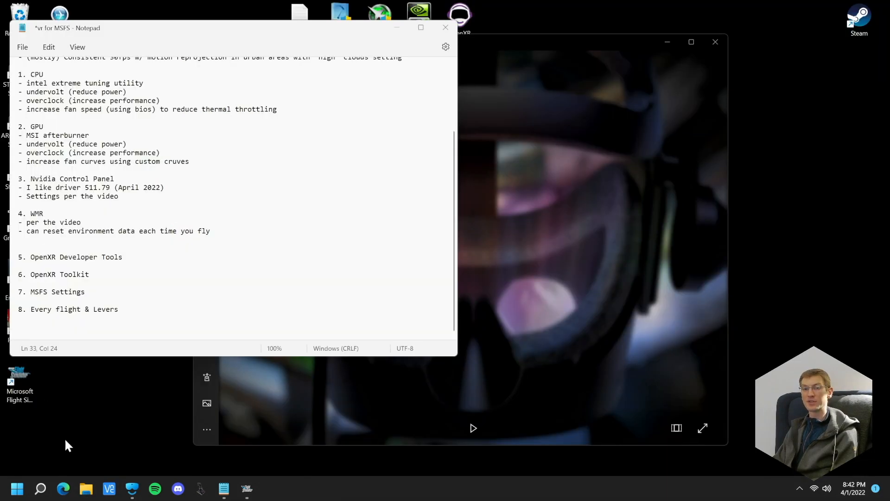
Remove the extra blank line above "5. OpenXR Developer Tools" in the Notepad notes
{"action": "left_click", "coordinate": [88, 492]}
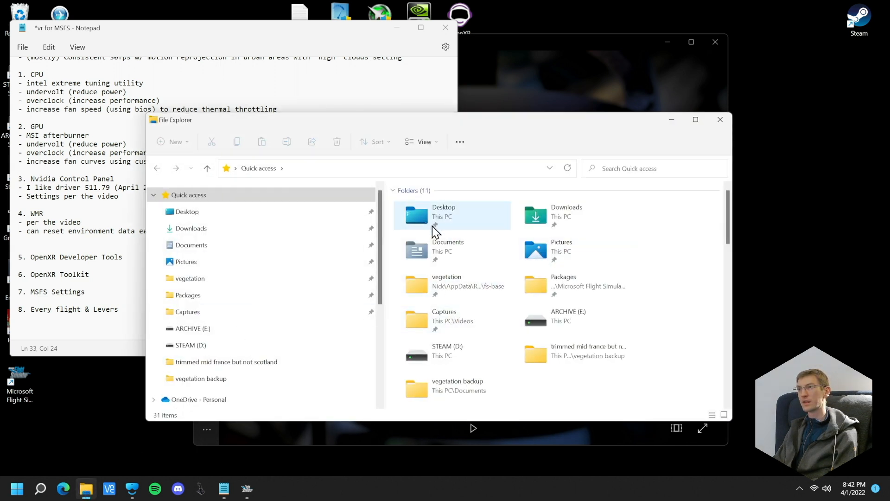
{"action": "left_click", "coordinate": [718, 119]}
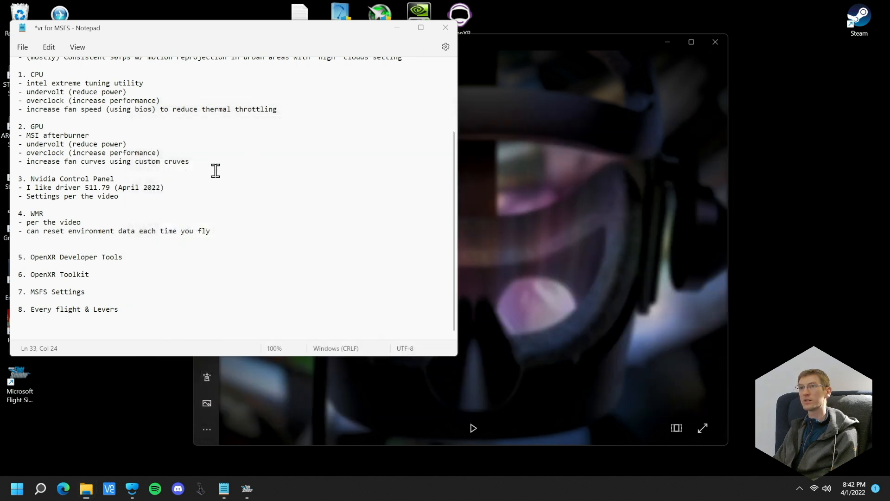
{"action": "left_click", "coordinate": [105, 249]}
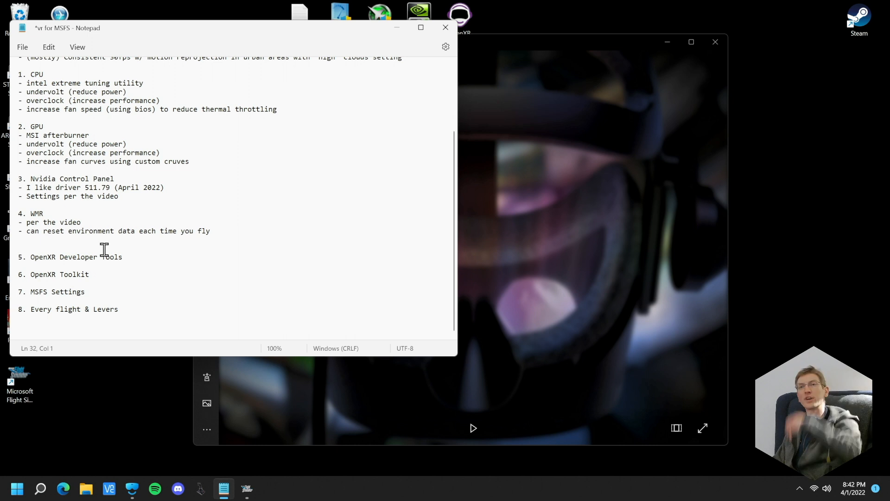
{"action": "key", "text": "BackSpace"}
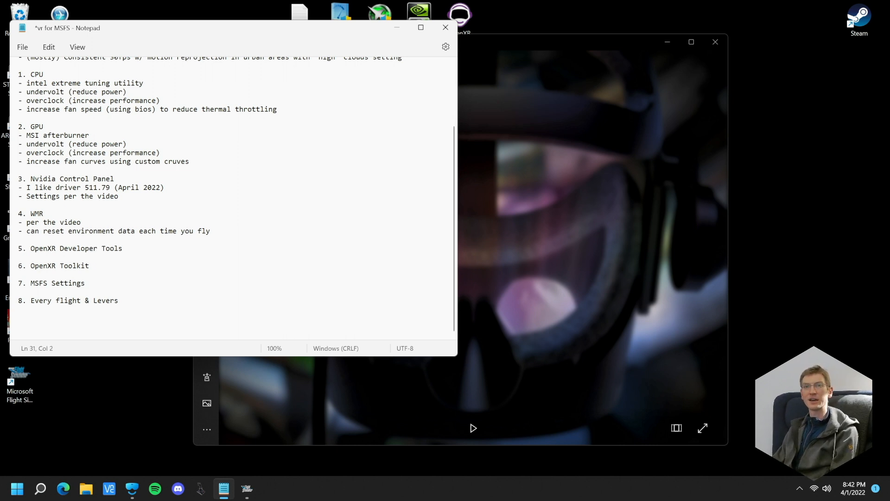
{"action": "left_click_drag", "start_coordinate": [230, 34], "coordinate": [262, 62]}
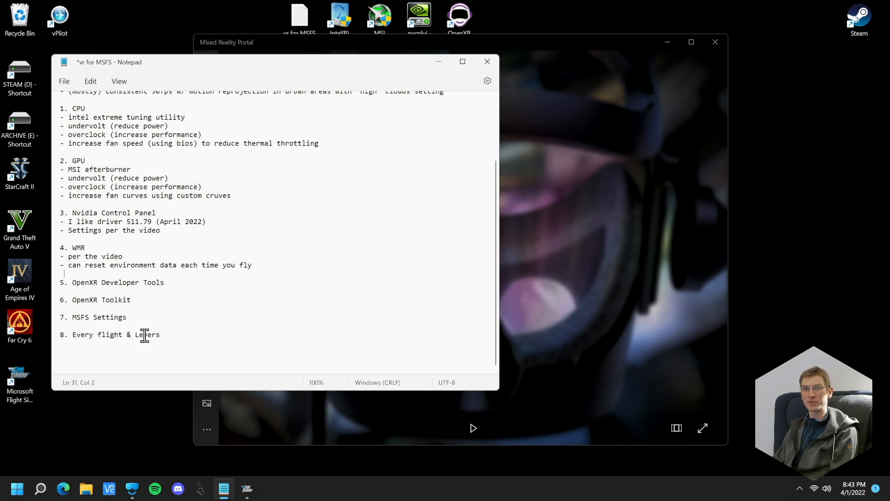
Switch to Microsoft Edge and search the web for "openxr developer tools"
{"action": "left_click", "coordinate": [63, 488]}
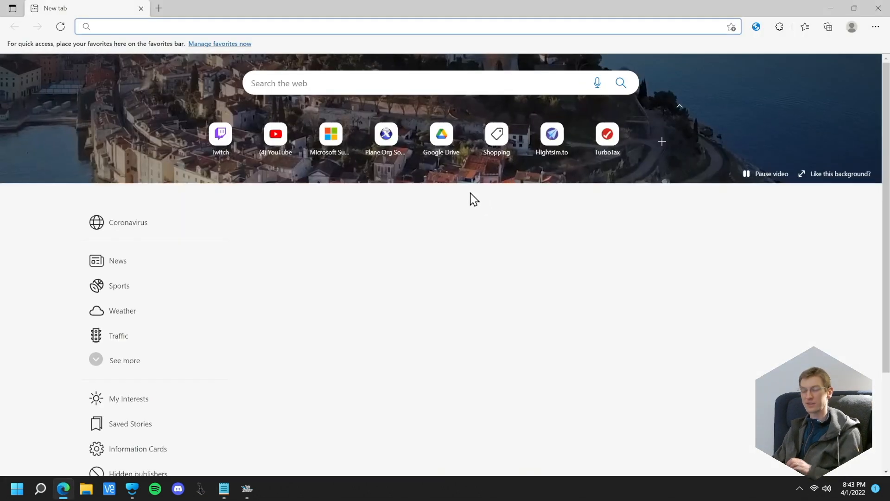
{"action": "type", "text": "op"}
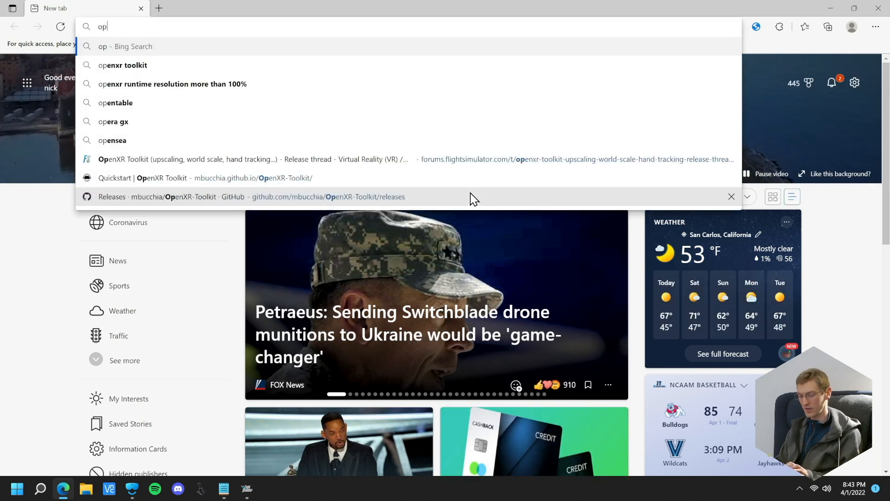
{"action": "key", "text": "BackSpace"}
{"action": "key", "text": "BackSpace"}
{"action": "type", "text": "openxr"}
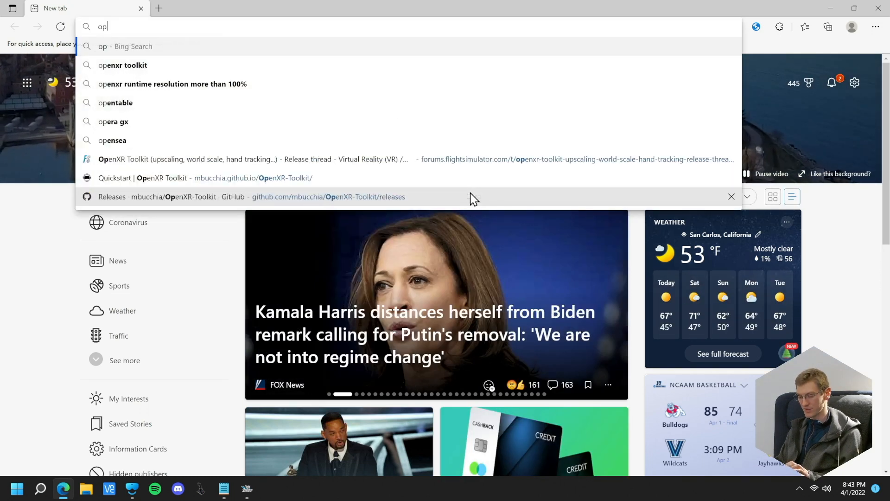
{"action": "type", "text": " developer too"}
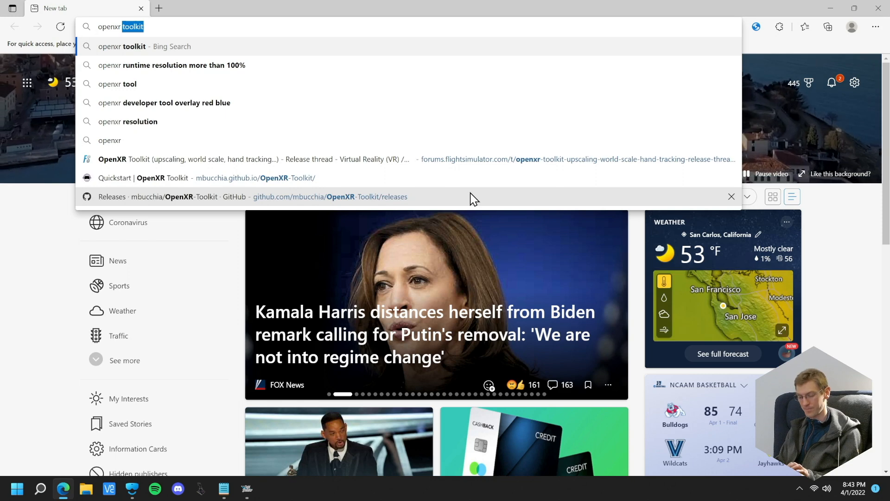
{"action": "type", "text": "ls"}
{"action": "key", "text": "Return"}
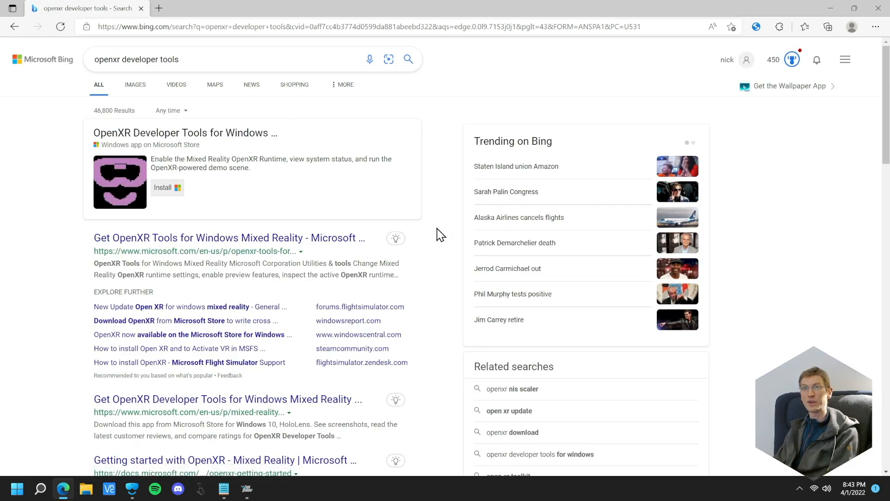
View the OpenXR Developer Tools page in the Microsoft Store from the search results, and close the Store and browser
{"action": "left_click", "coordinate": [209, 135]}
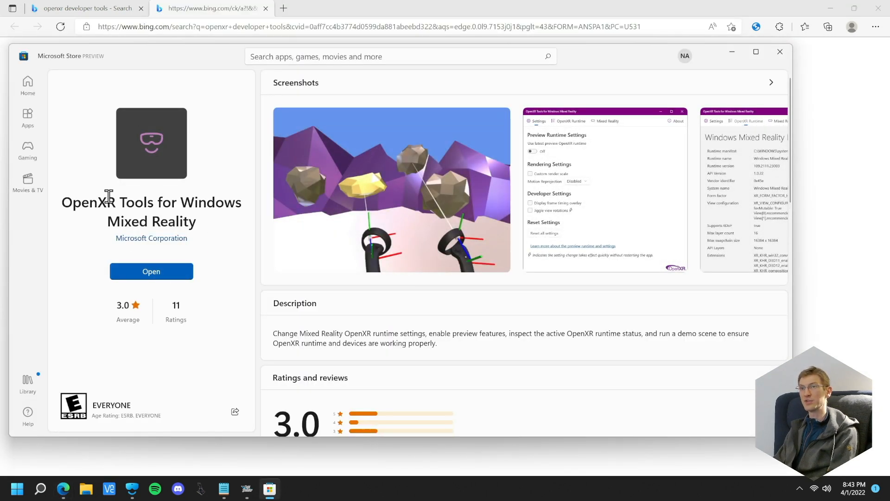
{"action": "left_click", "coordinate": [781, 59]}
{"action": "left_click", "coordinate": [877, 7]}
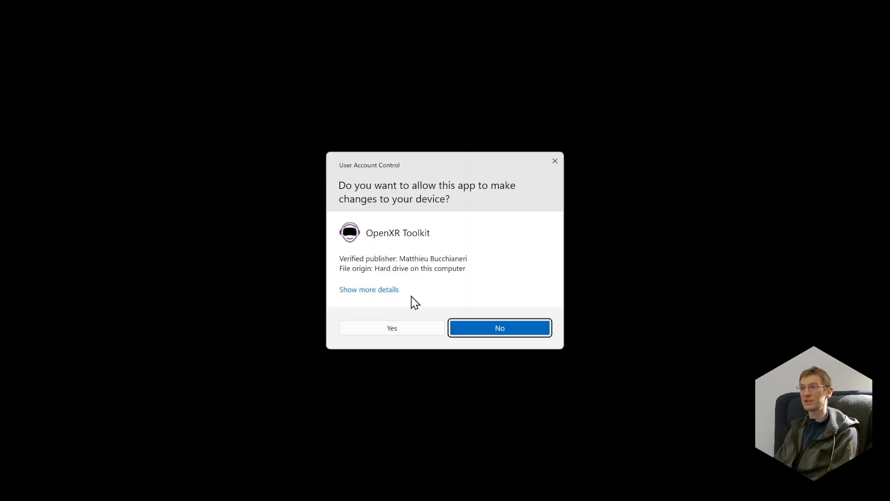
Find OpenXR Tools for Windows Mixed Reality through the Windows search with "openxr" and open it
{"action": "left_click", "coordinate": [492, 329]}
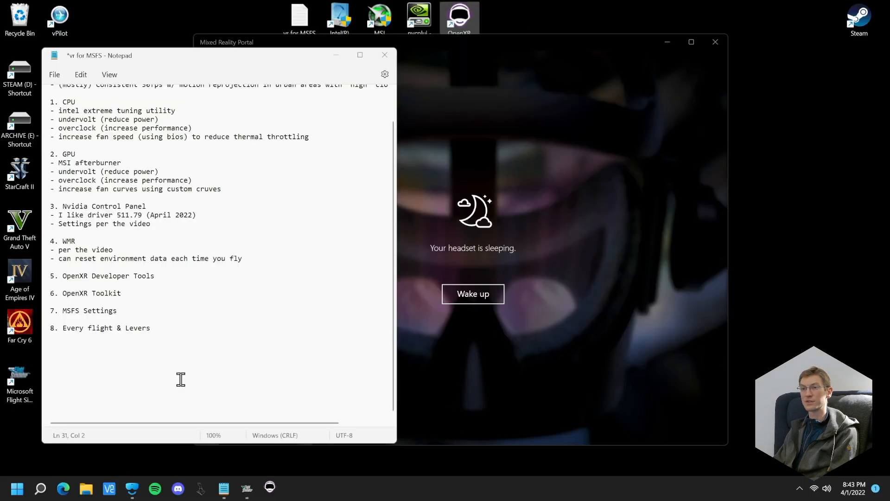
{"action": "left_click", "coordinate": [41, 489]}
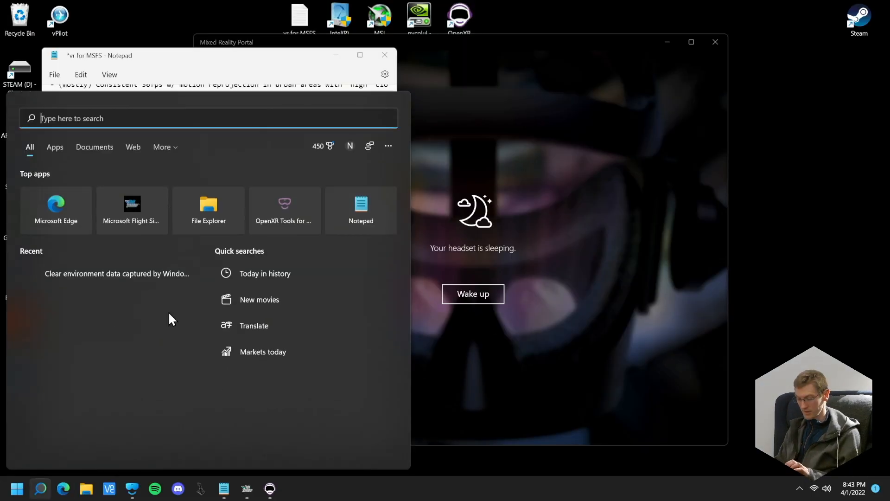
{"action": "type", "text": "openxr "}
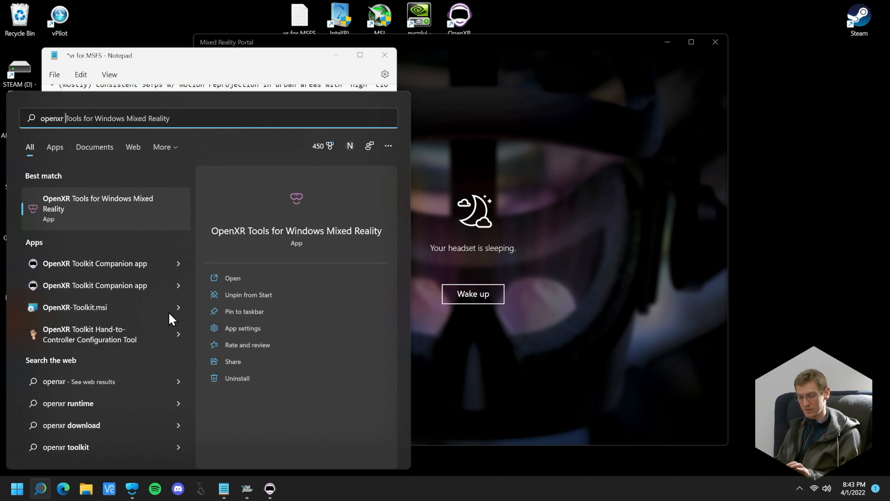
{"action": "type", "text": "developer"}
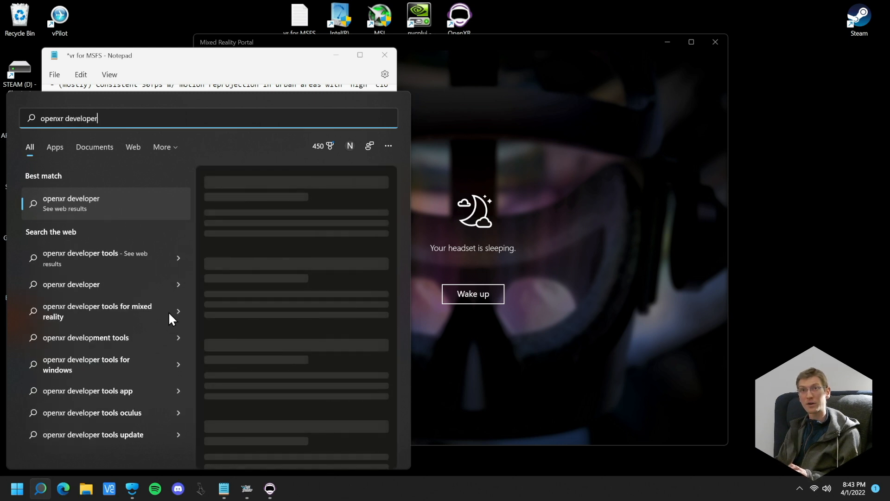
{"action": "key", "text": "BackSpace"}
{"action": "key", "text": "BackSpace"}
{"action": "key", "text": "BackSpace"}
{"action": "key", "text": "BackSpace"}
{"action": "key", "text": "BackSpace"}
{"action": "key", "text": "BackSpace"}
{"action": "key", "text": "BackSpace"}
{"action": "key", "text": "BackSpace"}
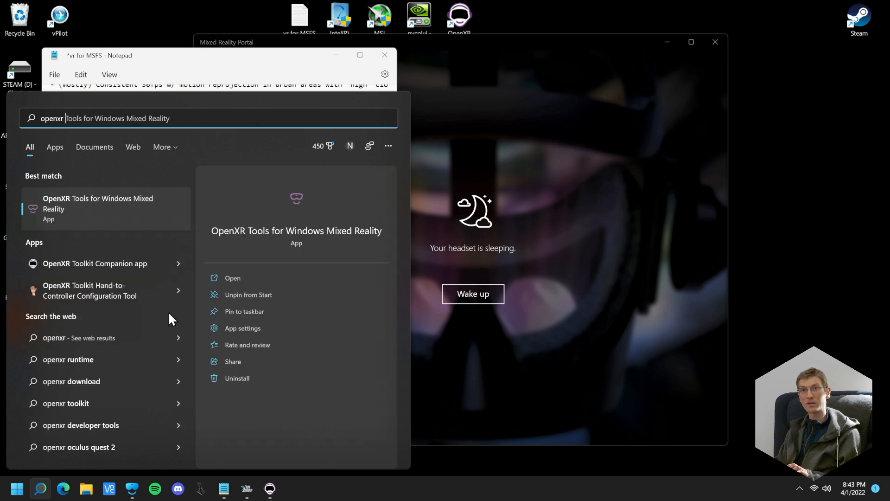
{"action": "left_click", "coordinate": [95, 206]}
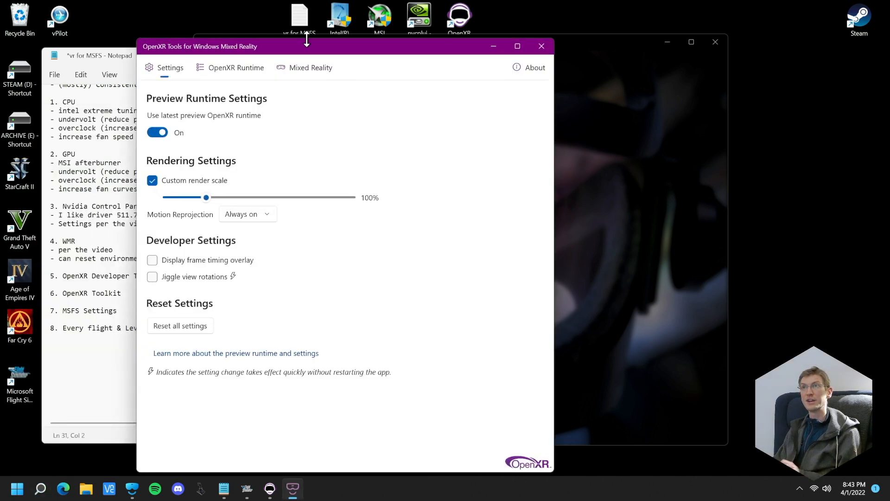
Examine the preview runtime, render scale and motion reprojection settings in OpenXR Tools, and close the app
{"action": "left_click_drag", "start_coordinate": [302, 52], "coordinate": [463, 36]}
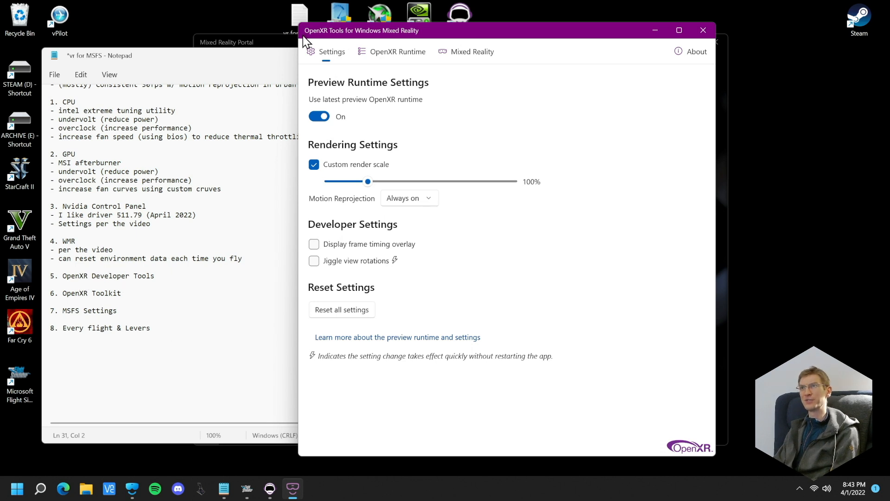
{"action": "left_click_drag", "start_coordinate": [365, 35], "coordinate": [337, 38]}
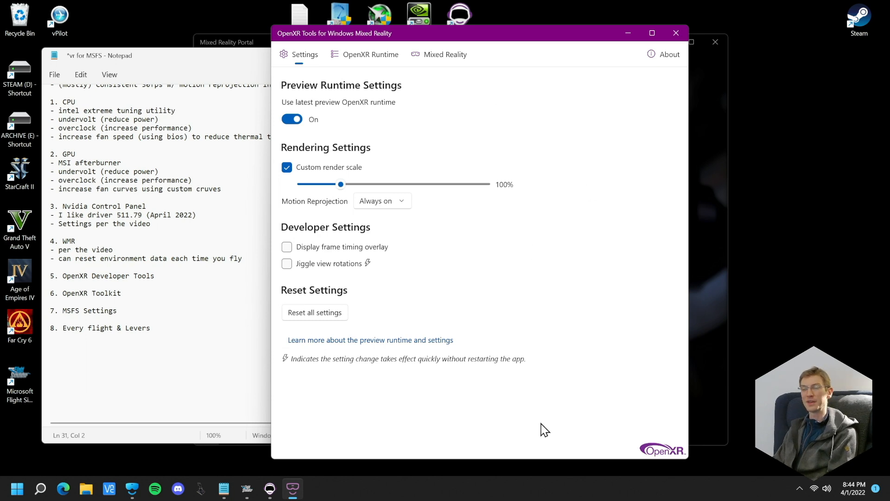
{"action": "left_click", "coordinate": [364, 55]}
{"action": "left_click", "coordinate": [312, 59]}
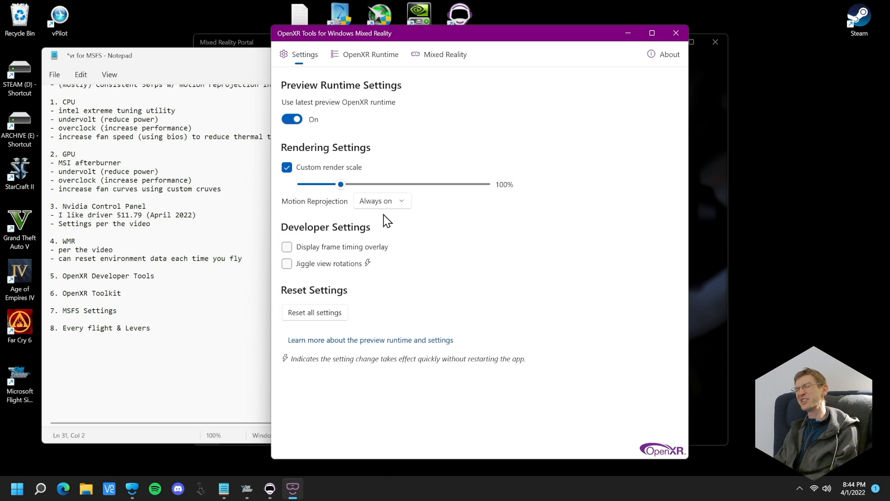
{"action": "left_click_drag", "start_coordinate": [402, 36], "coordinate": [464, 38]}
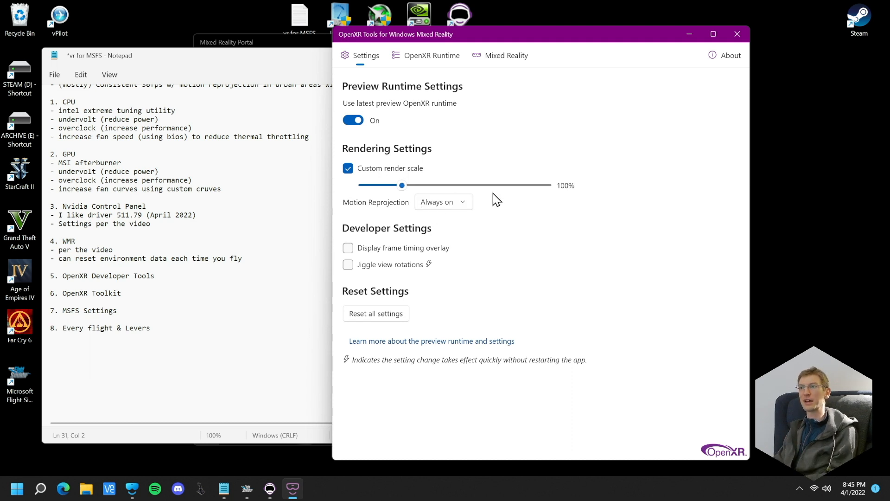
{"action": "left_click", "coordinate": [740, 37]}
Add the bullets "download and install" and "render scale 100%" under "5. OpenXR Developer Tools" in the Notepad notes
{"action": "left_click", "coordinate": [181, 275]}
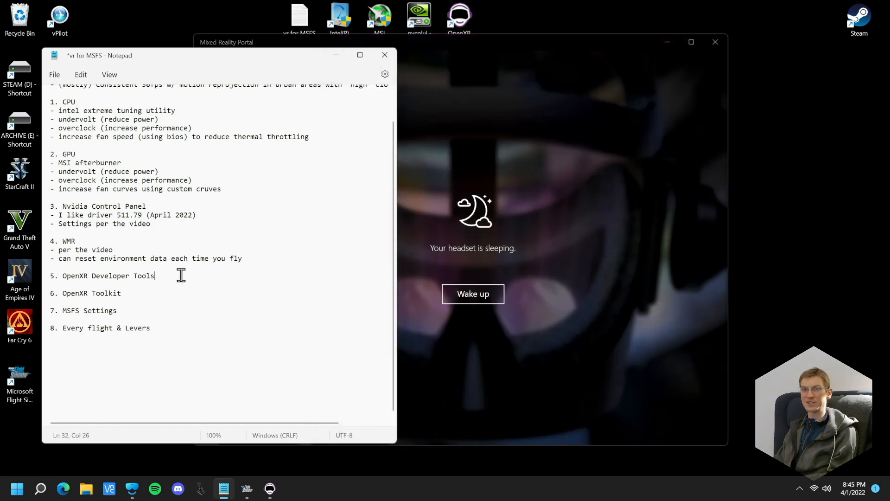
{"action": "key", "text": "Return"}
{"action": "type", "text": "- down"}
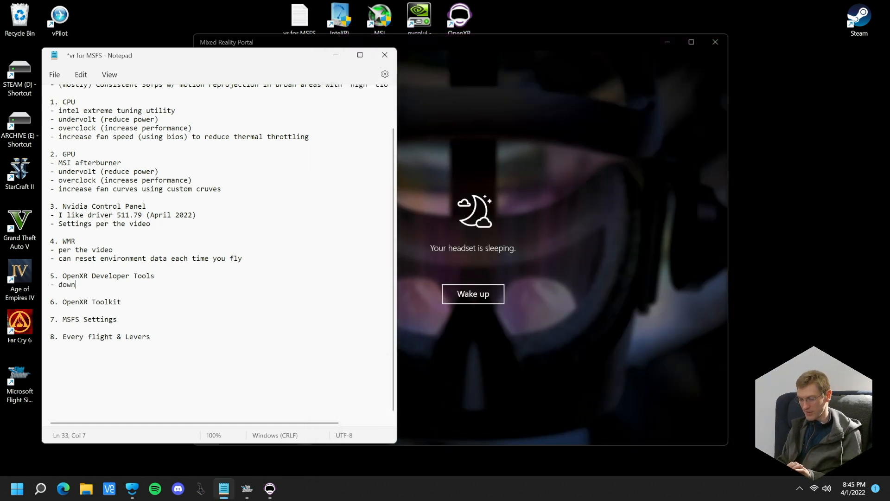
{"action": "type", "text": "load and inste"}
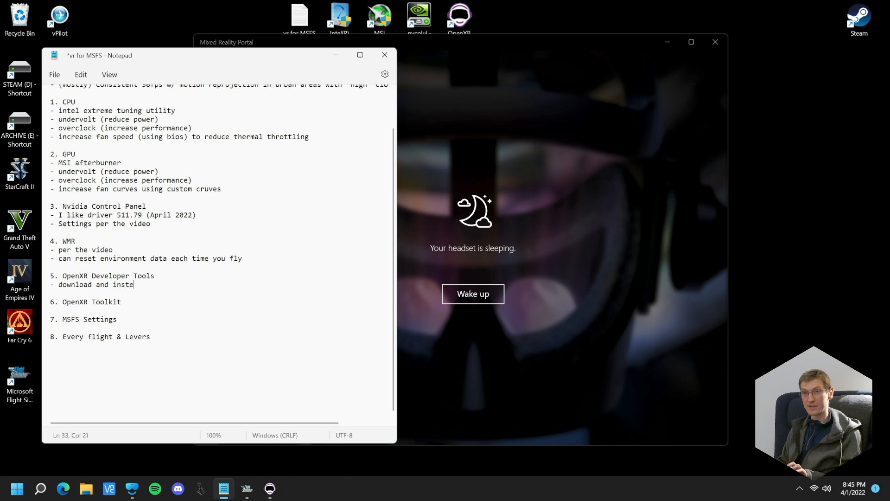
{"action": "key", "text": "BackSpace"}
{"action": "type", "text": "all"}
{"action": "key", "text": "Return"}
{"action": "type", "text": "- render"}
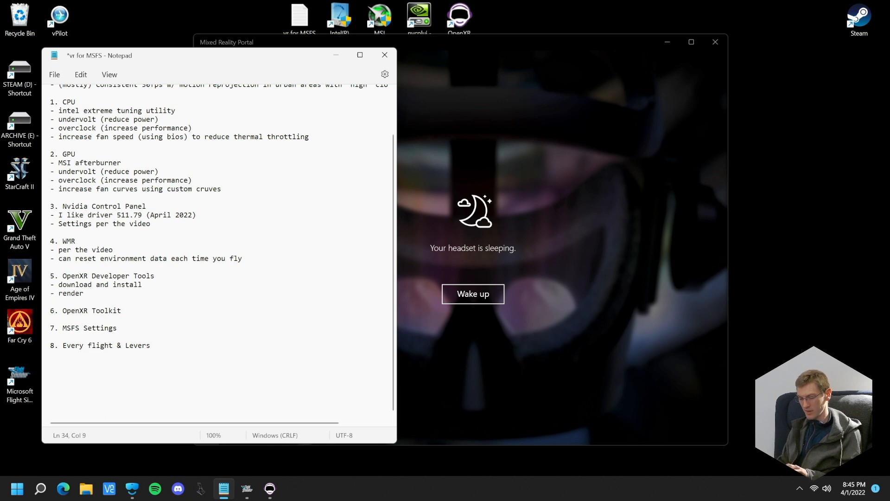
{"action": "type", "text": " scale 100"}
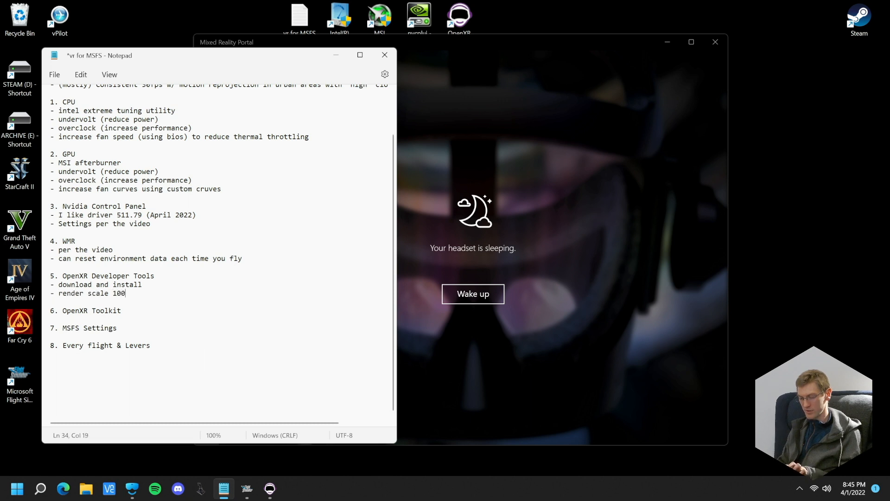
{"action": "type", "text": "%"}
Add the bullets "latest runtime" and "motion reprojection as you wish", and start an empty bullet under "6. OpenXR Toolkit"
{"action": "key", "text": "Return"}
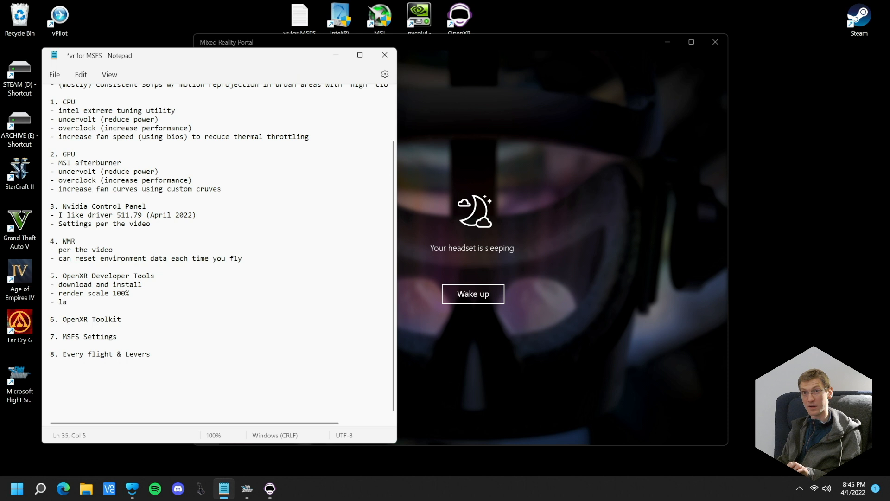
{"action": "type", "text": "- latest runtime"}
{"action": "key", "text": "Return"}
{"action": "type", "text": "- motion reprojection as you w"}
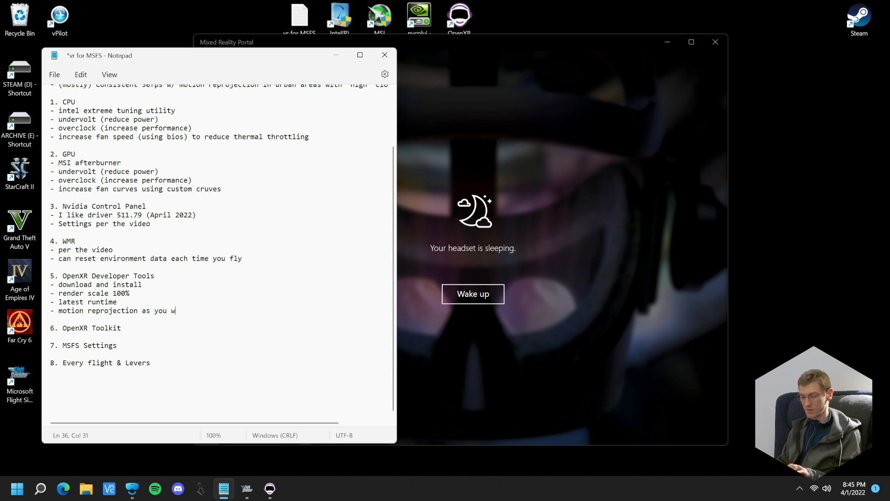
{"action": "left_click", "coordinate": [160, 328]}
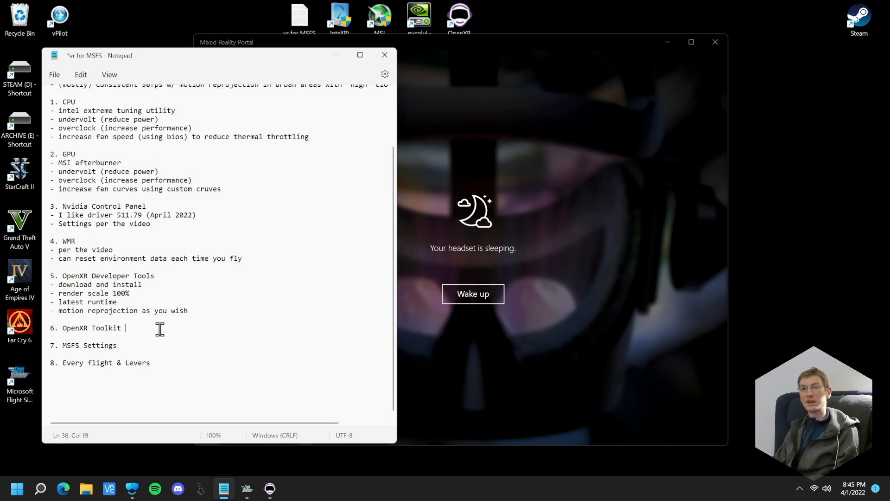
{"action": "key", "text": "Return"}
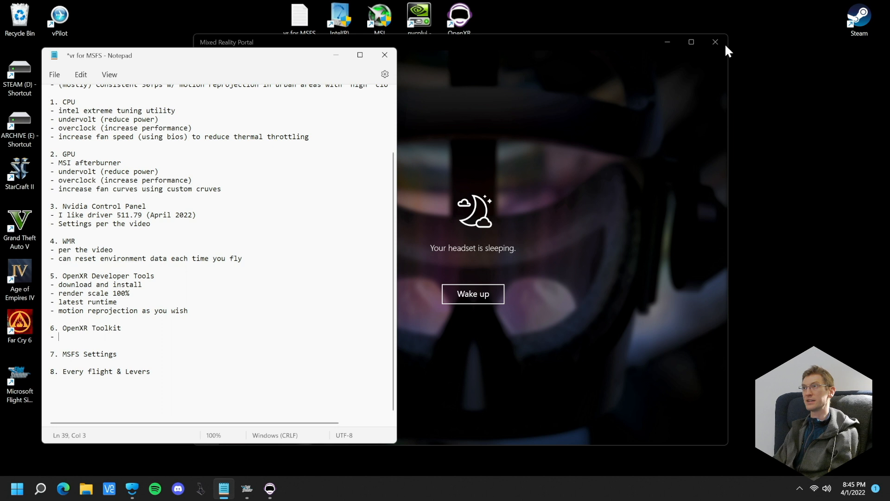
Minimize the Mixed Reality Portal, dismiss the administrator error, and widen the Notepad window so the long lines fit
{"action": "left_click", "coordinate": [667, 42]}
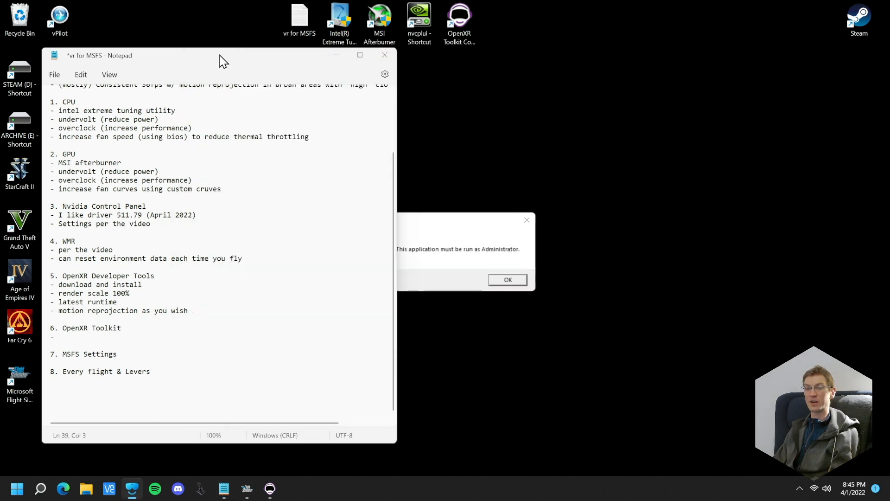
{"action": "left_click_drag", "start_coordinate": [228, 49], "coordinate": [229, 44]}
{"action": "left_click", "coordinate": [486, 250]}
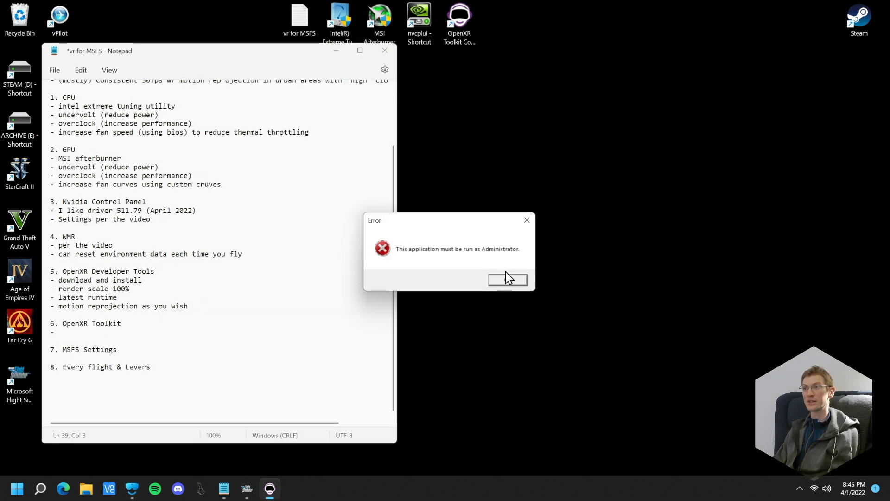
{"action": "left_click", "coordinate": [503, 279]}
{"action": "mouse_move", "coordinate": [207, 49]}
{"action": "left_mouse_down"}
{"action": "mouse_move", "coordinate": [227, 45]}
{"action": "mouse_move", "coordinate": [214, 59]}
{"action": "left_mouse_up"}
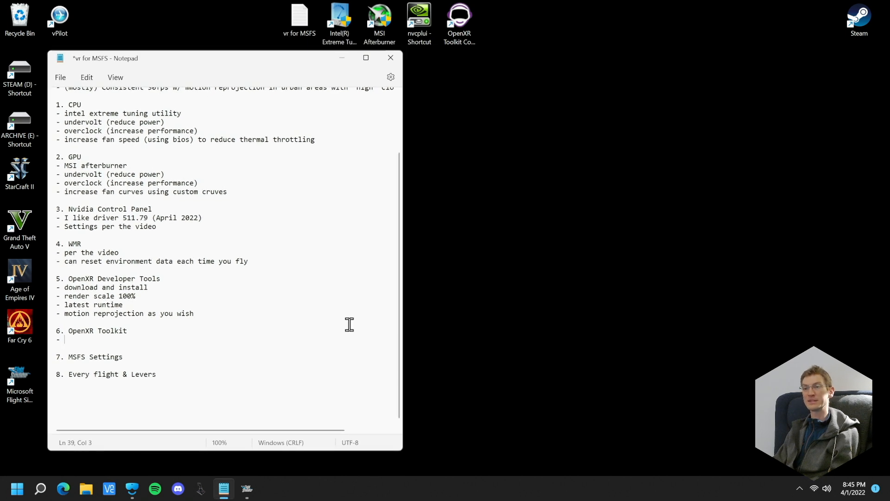
{"action": "left_click_drag", "start_coordinate": [402, 450], "coordinate": [552, 436]}
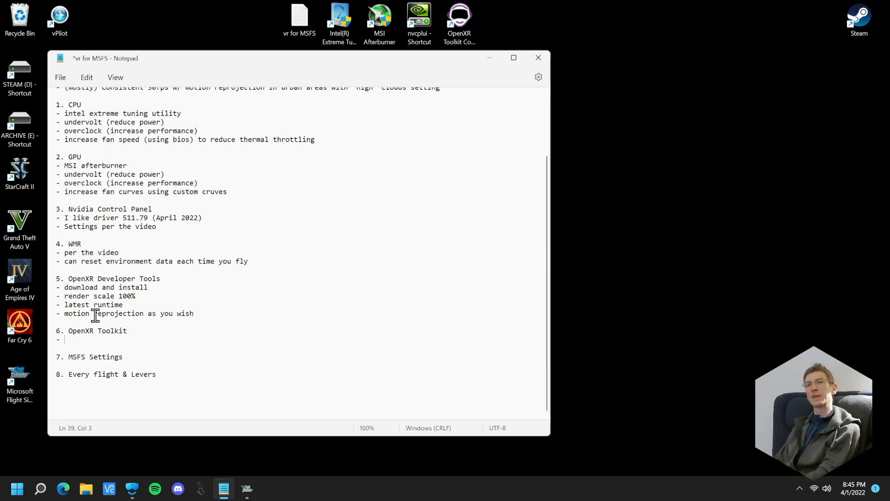
Correct "cruves" to "curves" in the GPU section, save the notes, and place the cursor in the empty OpenXR Toolkit bullet
{"action": "double_click", "coordinate": [216, 191]}
{"action": "type", "text": "curves"}
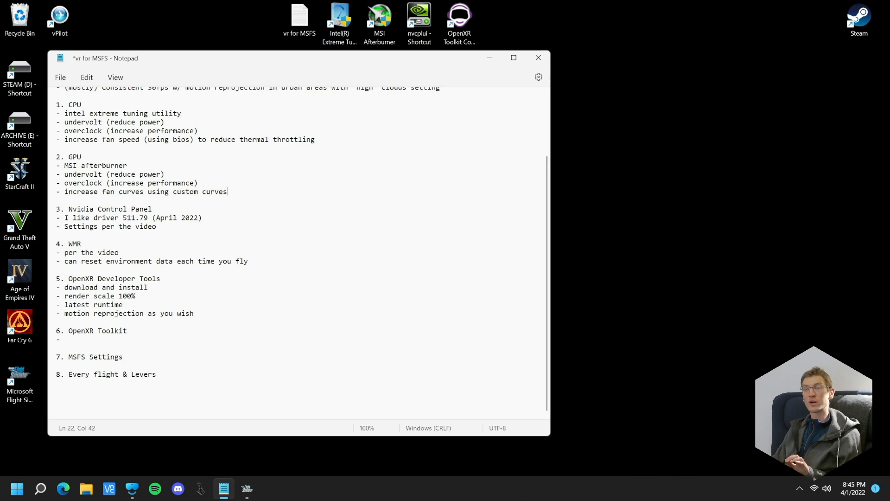
{"action": "key", "text": "ctrl+s"}
{"action": "left_click", "coordinate": [109, 342]}
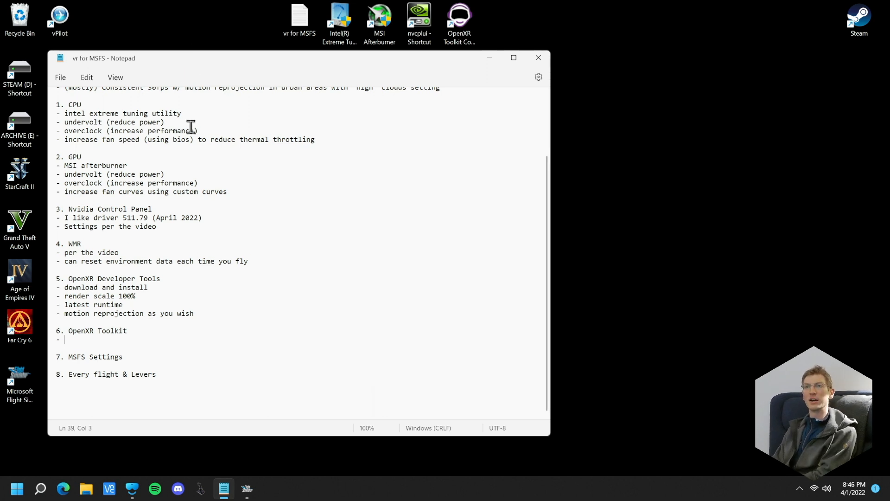
{"action": "scroll", "coordinate": [228, 304], "scroll_direction": "up", "scroll_amount": 4}
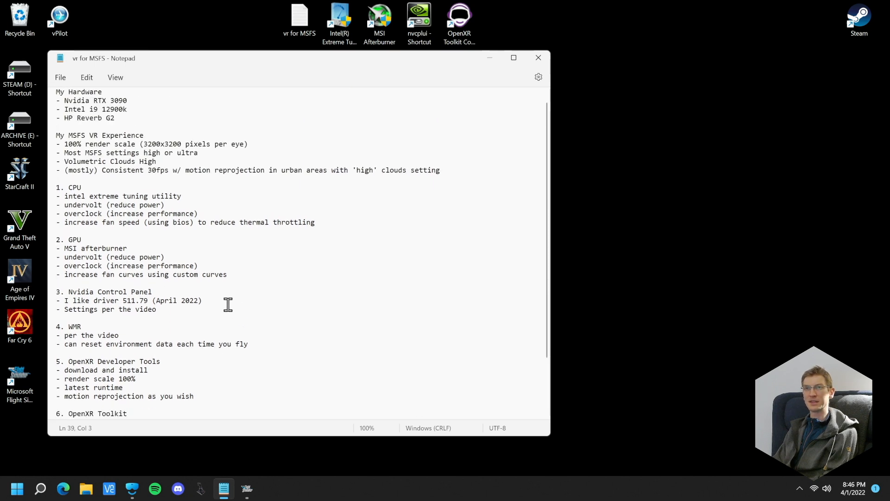
{"action": "scroll", "coordinate": [227, 304], "scroll_direction": "down", "scroll_amount": 3}
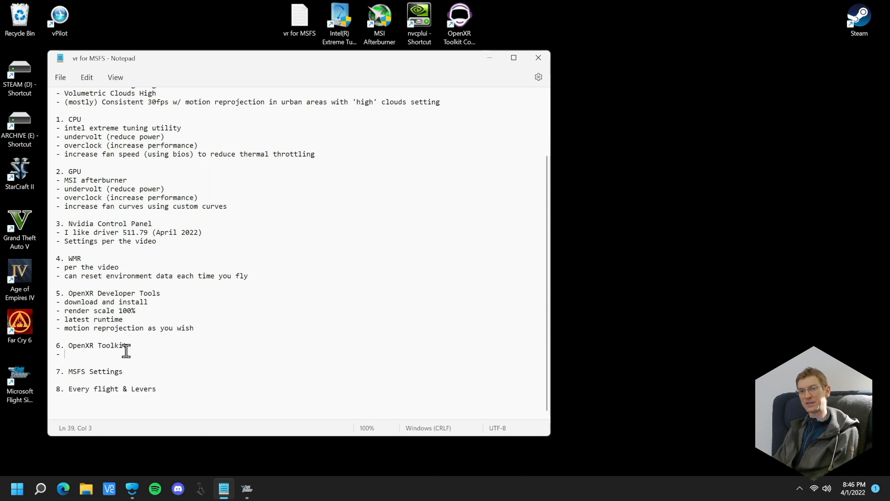
{"action": "mouse_move", "coordinate": [192, 60]}
{"action": "left_mouse_down"}
{"action": "mouse_move", "coordinate": [211, 65]}
{"action": "mouse_move", "coordinate": [197, 67]}
{"action": "left_mouse_up"}
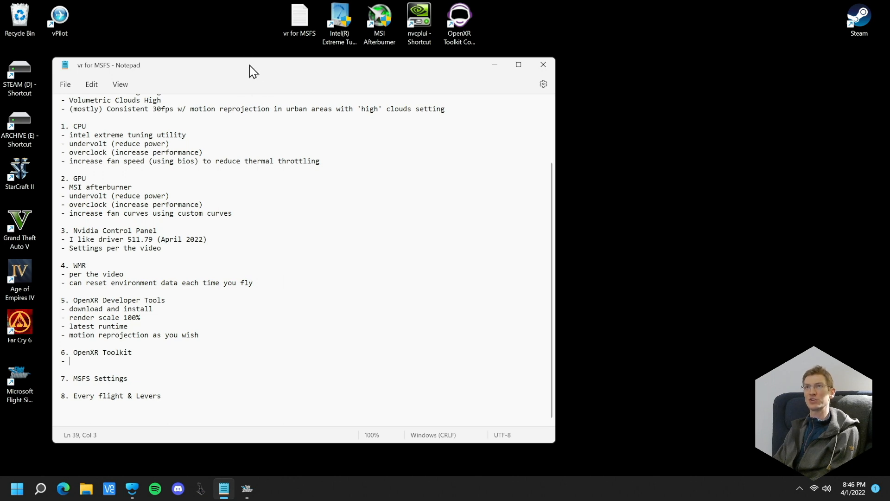
Switch to Microsoft Edge in a smaller window and search the web for "openxr toolkit"
{"action": "left_click", "coordinate": [63, 493]}
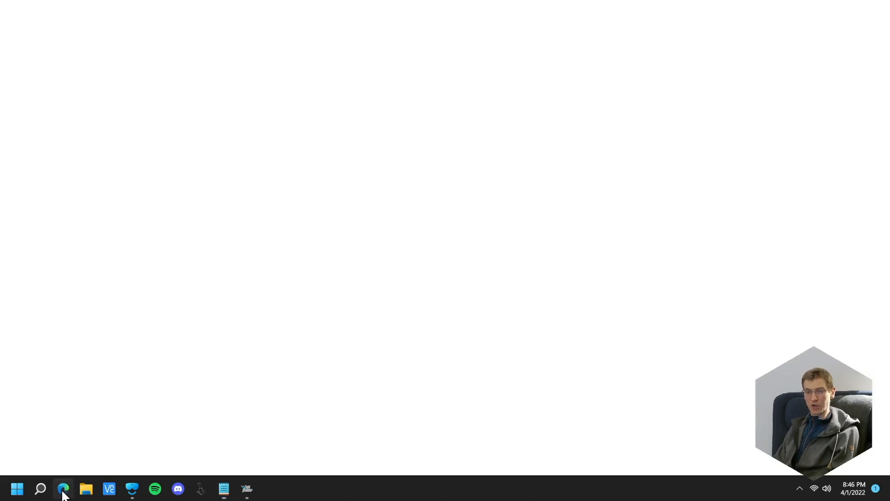
{"action": "left_click_drag", "start_coordinate": [420, 6], "coordinate": [421, 92]}
{"action": "left_click", "coordinate": [372, 104]}
{"action": "type", "text": "open"}
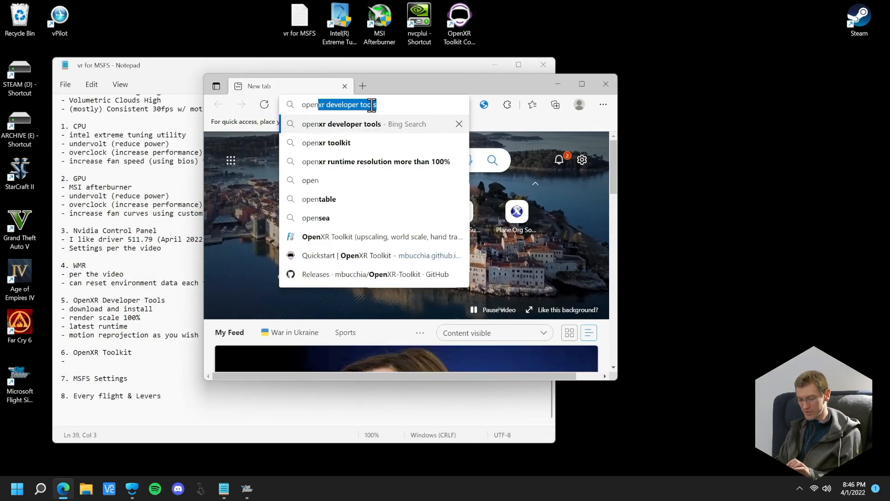
{"action": "type", "text": "xr toolkit"}
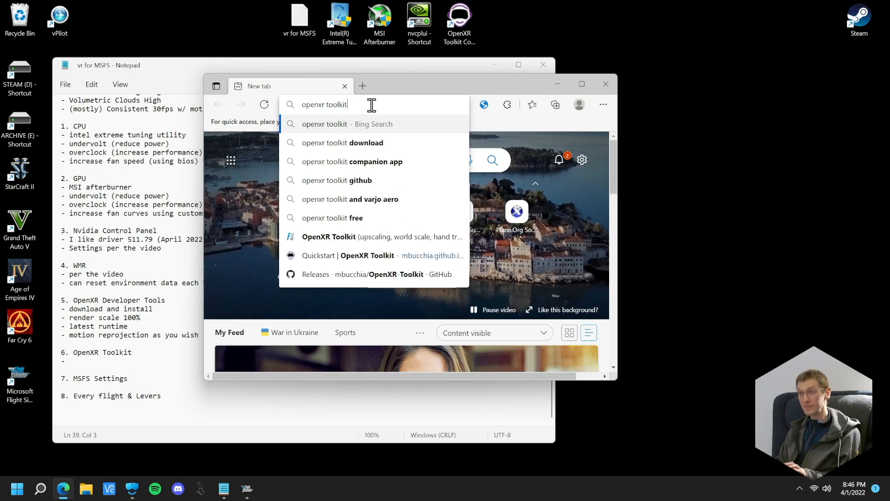
{"action": "key", "text": "Return"}
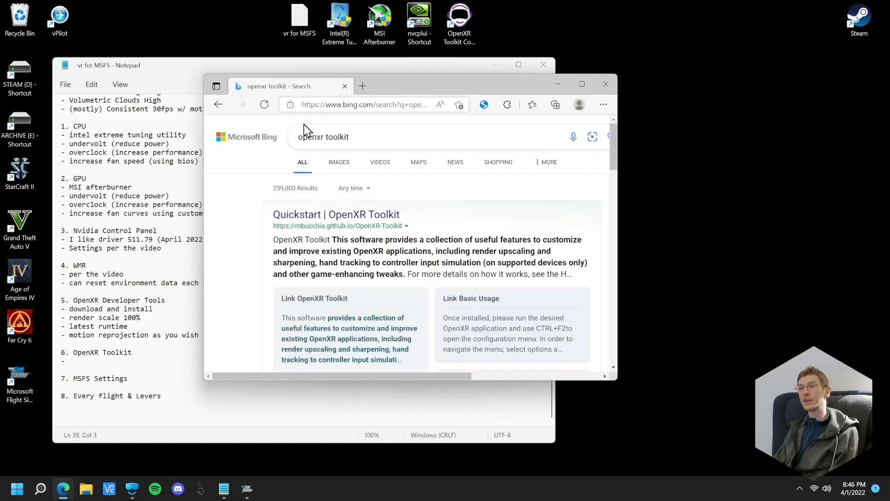
View the Downloads section of the OpenXR Toolkit Quickstart page in a wider window, and close the browser
{"action": "left_click", "coordinate": [317, 216]}
{"action": "scroll", "coordinate": [361, 250], "scroll_direction": "down", "scroll_amount": 2}
{"action": "scroll", "coordinate": [362, 255], "scroll_direction": "down", "scroll_amount": 1}
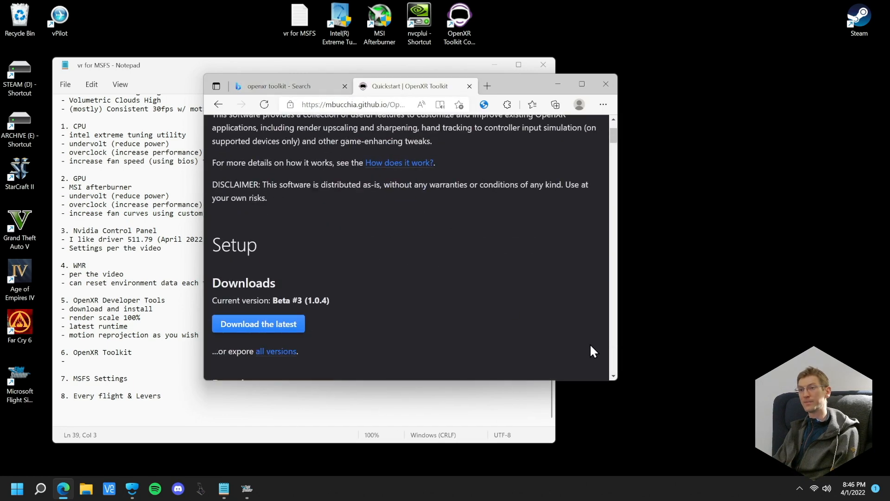
{"action": "left_click_drag", "start_coordinate": [617, 377], "coordinate": [797, 380]}
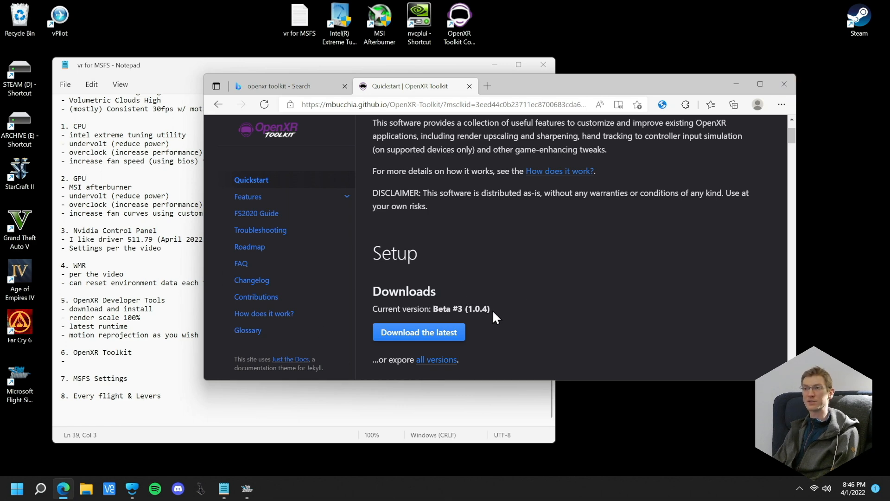
{"action": "left_click", "coordinate": [784, 83]}
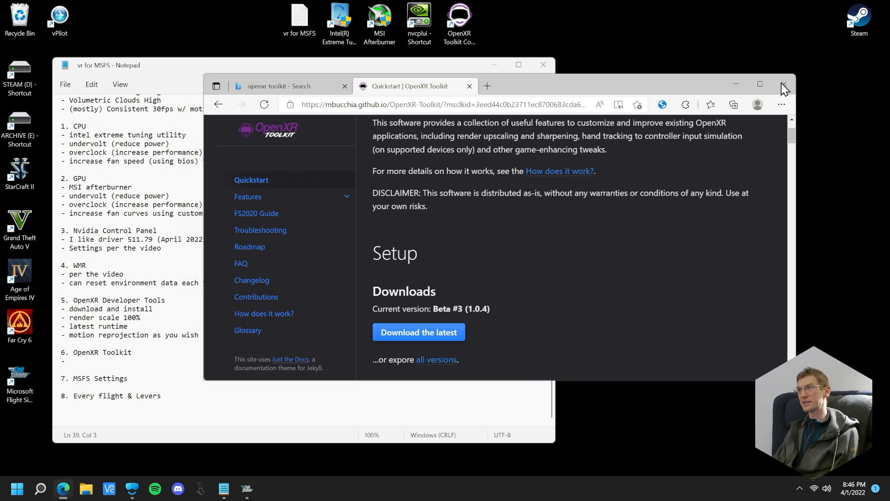
Open the OpenXR Toolkit Companion app, allow it to make changes to the device, and place its window beside Notepad
{"action": "double_click", "coordinate": [461, 15]}
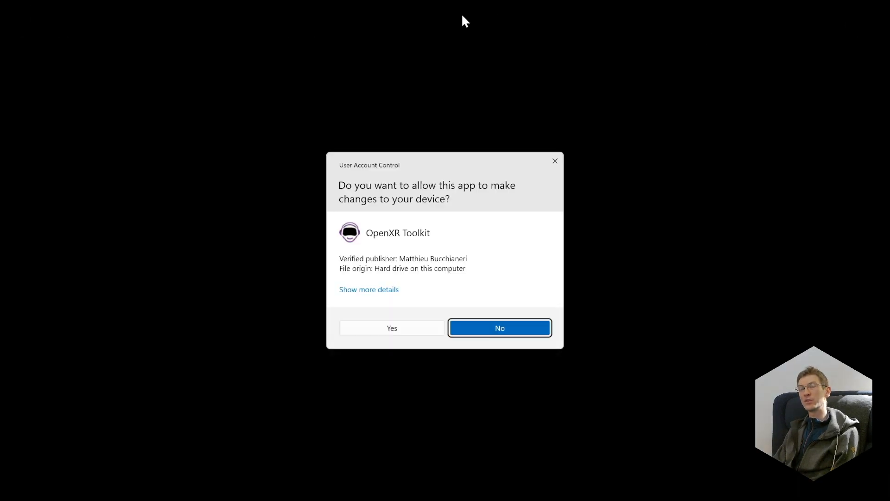
{"action": "left_click", "coordinate": [389, 330]}
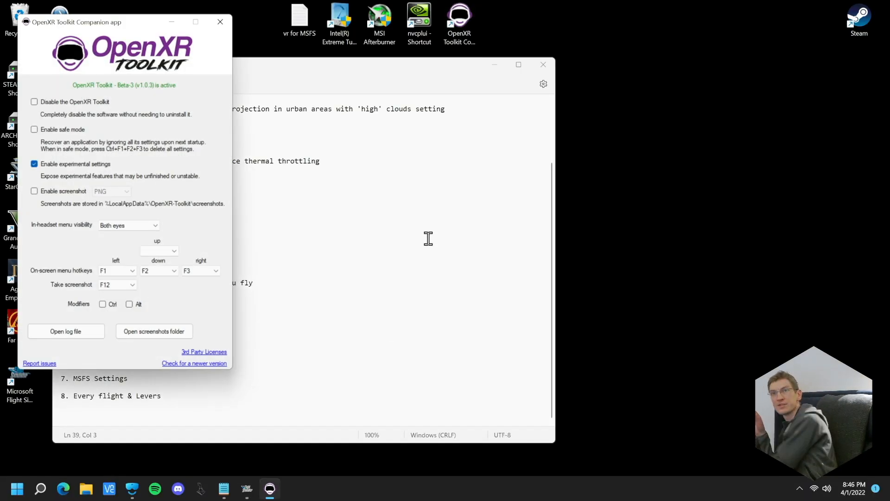
{"action": "left_click_drag", "start_coordinate": [124, 17], "coordinate": [674, 80]}
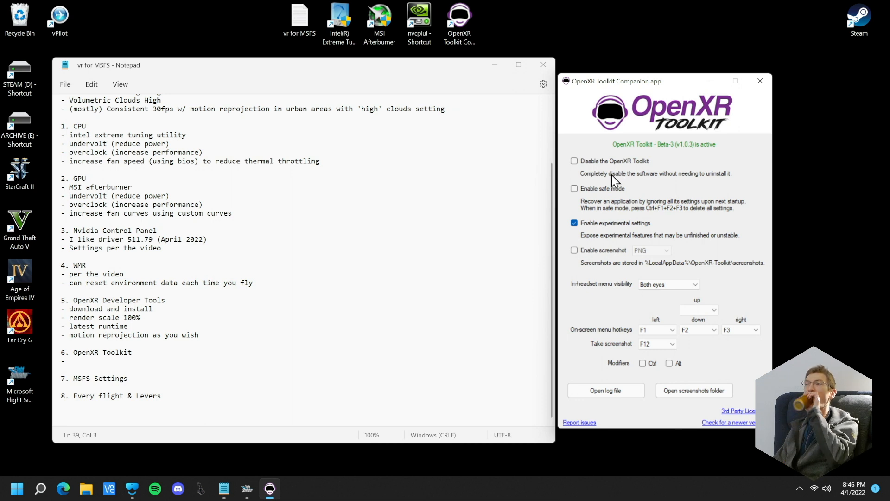
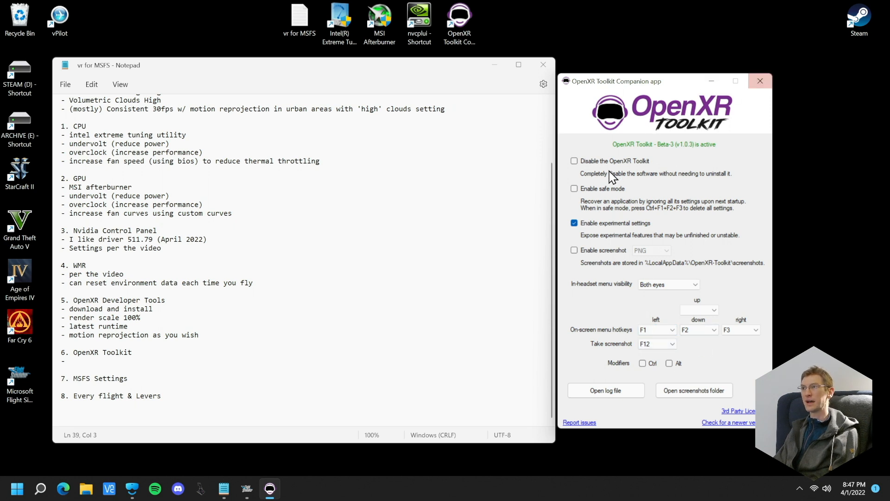
Close the Companion app, view the OpenXR Runtime details in OpenXR Tools for Windows Mixed Reality, and close that app
{"action": "left_click", "coordinate": [761, 86]}
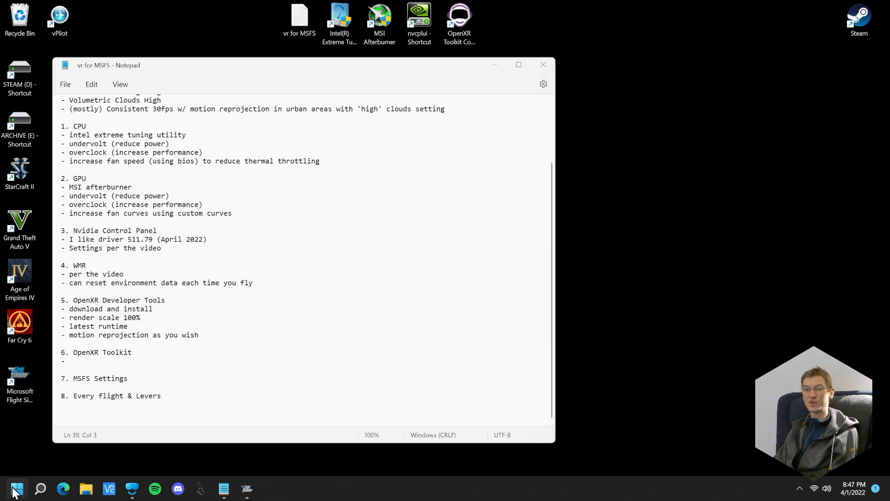
{"action": "left_click", "coordinate": [40, 488]}
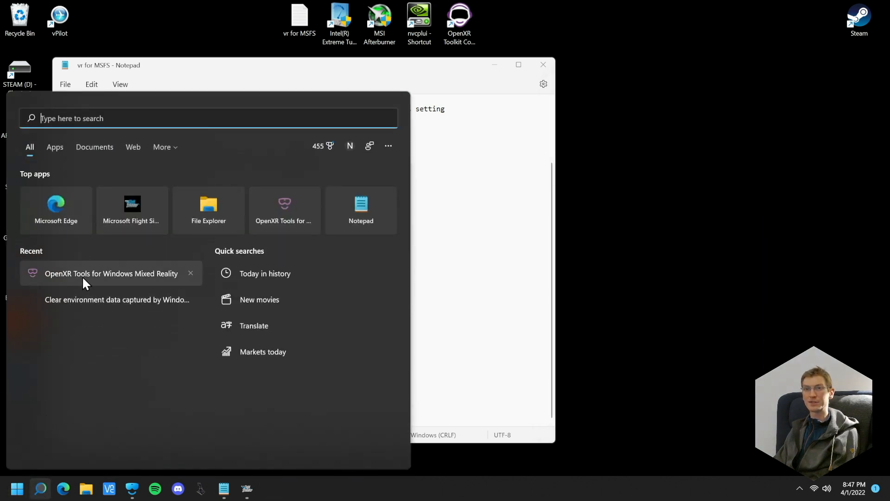
{"action": "left_click", "coordinate": [83, 274]}
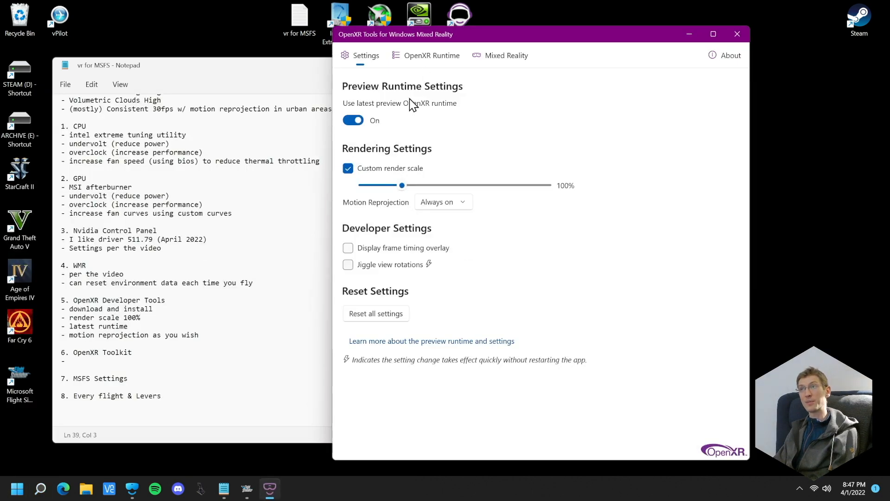
{"action": "left_click", "coordinate": [422, 65]}
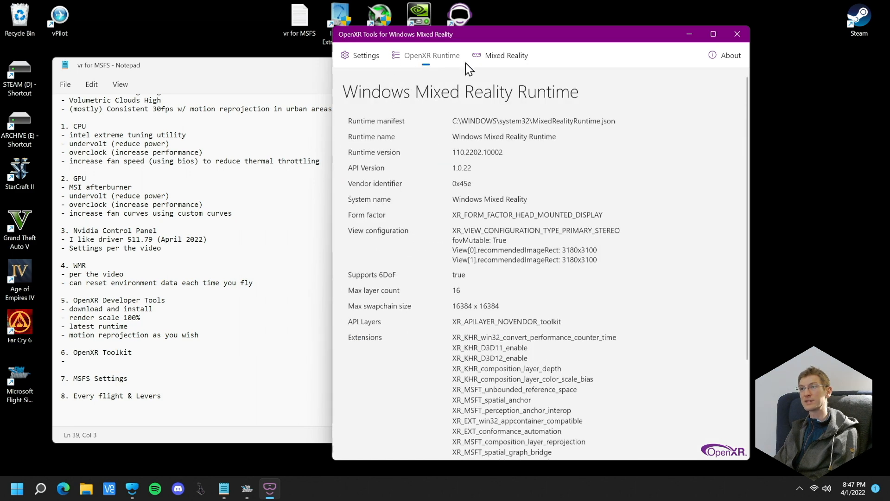
{"action": "scroll", "coordinate": [496, 235], "scroll_direction": "down", "scroll_amount": 3}
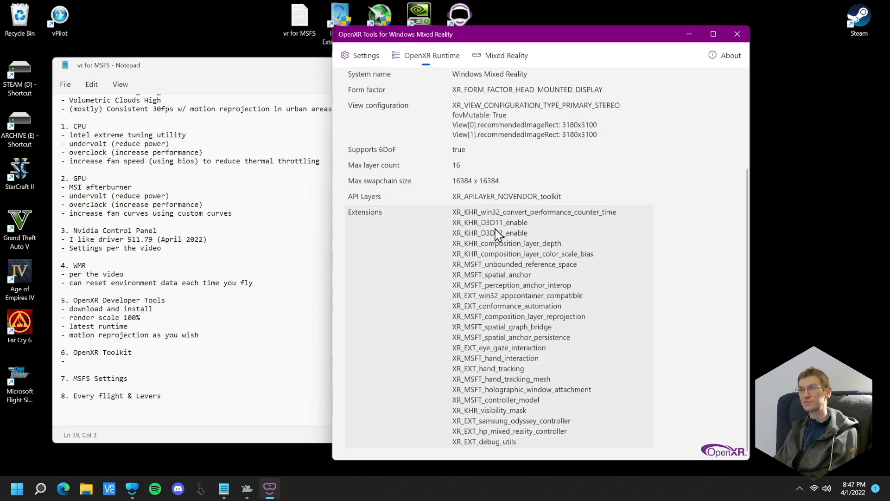
{"action": "scroll", "coordinate": [497, 234], "scroll_direction": "up", "scroll_amount": 3}
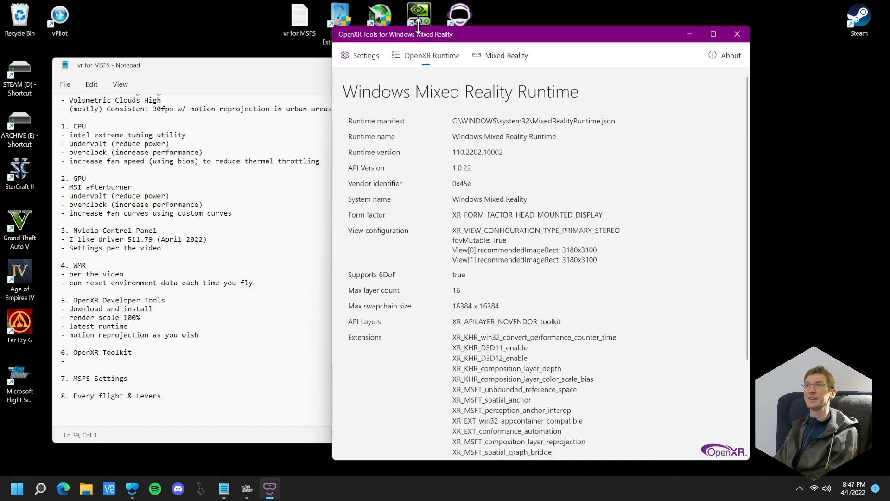
{"action": "left_click_drag", "start_coordinate": [490, 38], "coordinate": [514, 63]}
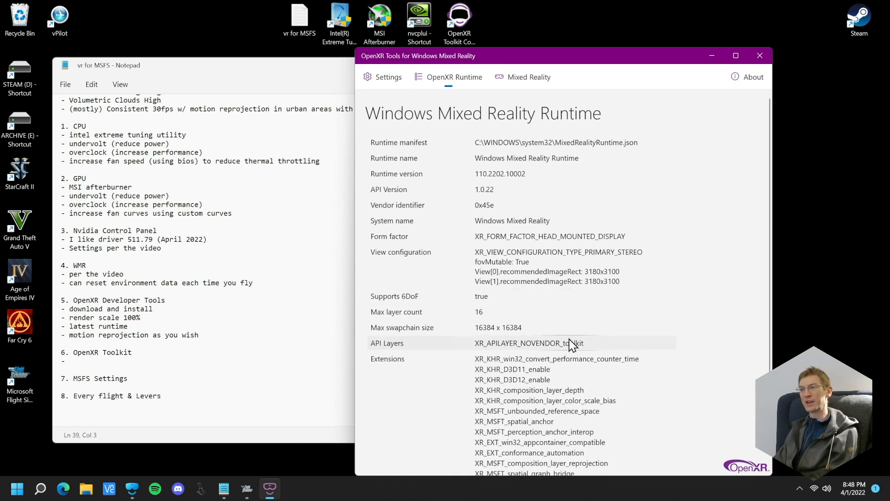
{"action": "left_click", "coordinate": [760, 56]}
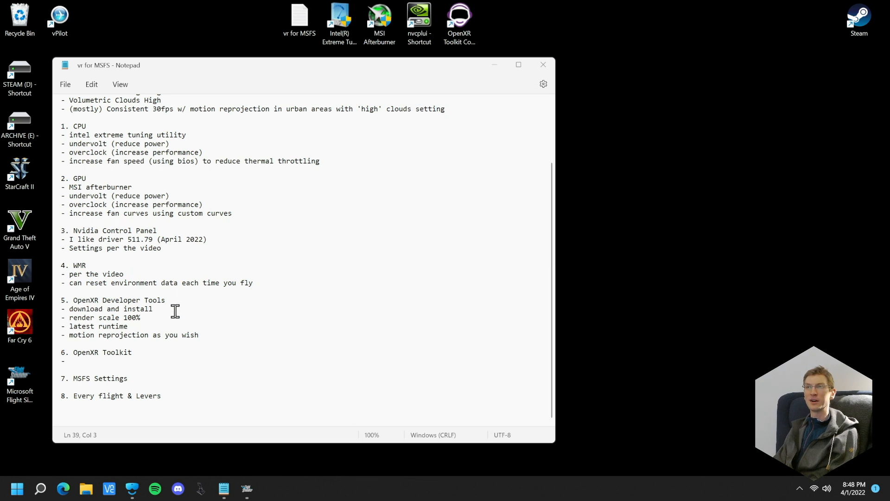
Place the cursor in the empty OpenXR Toolkit bullet, switch to Microsoft Flight Simulator, and turn on VR mode
{"action": "left_click", "coordinate": [99, 364]}
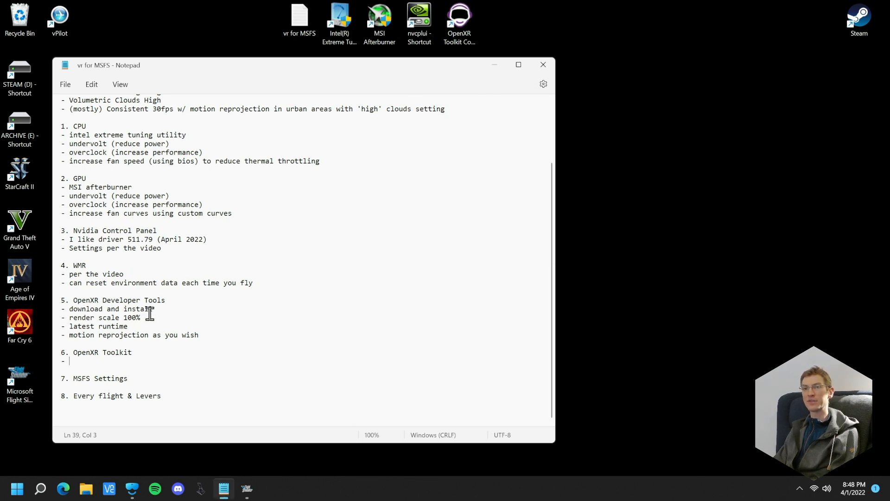
{"action": "mouse_move", "coordinate": [248, 492]}
{"action": "left_click", "coordinate": [248, 491]}
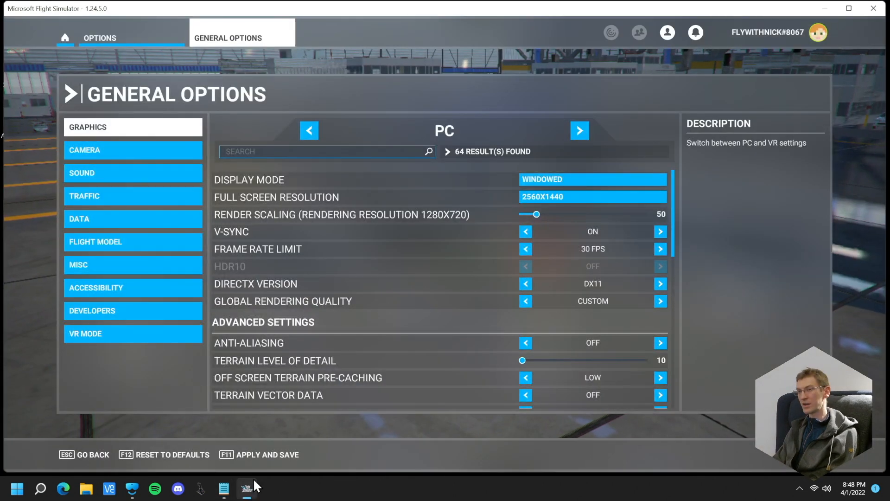
{"action": "key", "text": "ctrl+Tab"}
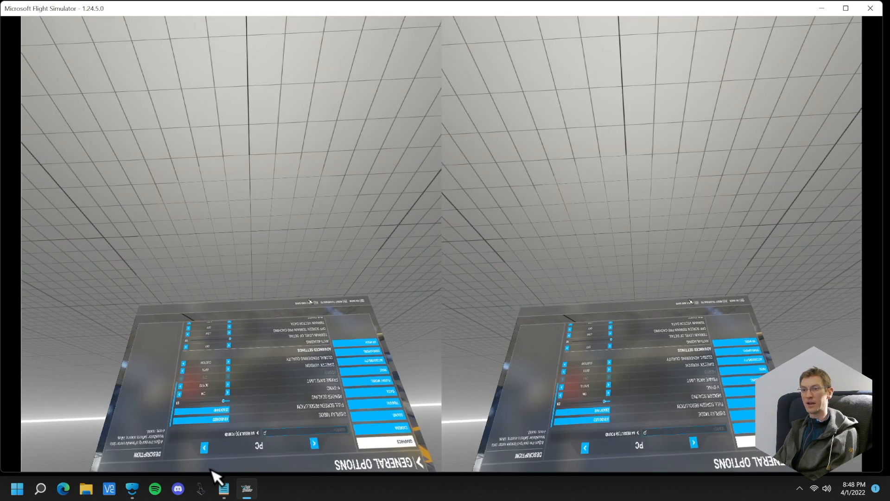
Switch to Mixed Reality Portal and maximize its window to show the headset view
{"action": "left_click", "coordinate": [134, 491]}
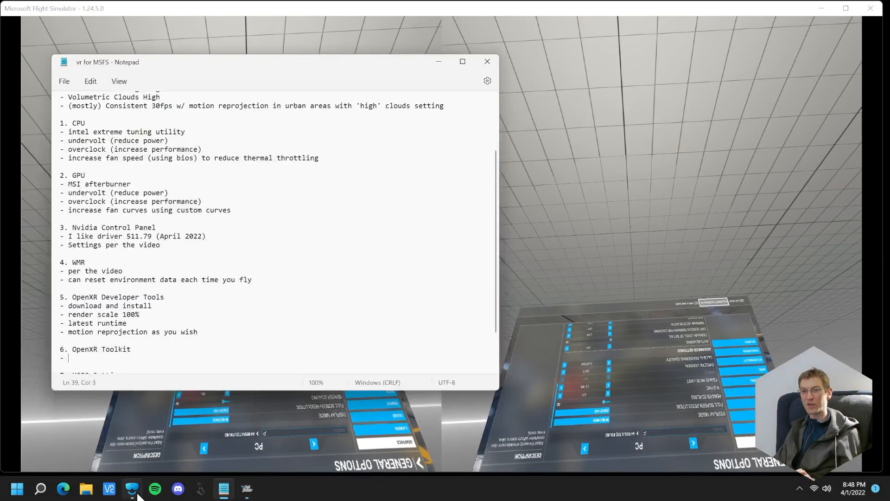
{"action": "left_click", "coordinate": [473, 427]}
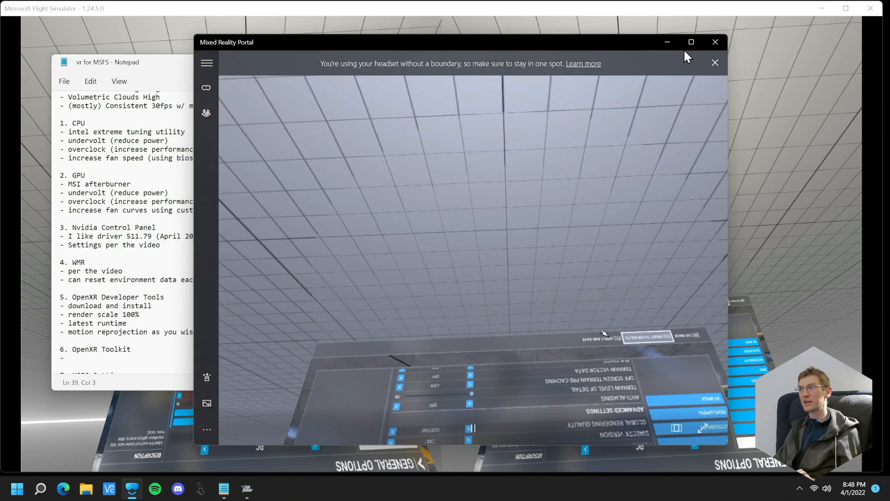
{"action": "left_click", "coordinate": [690, 42]}
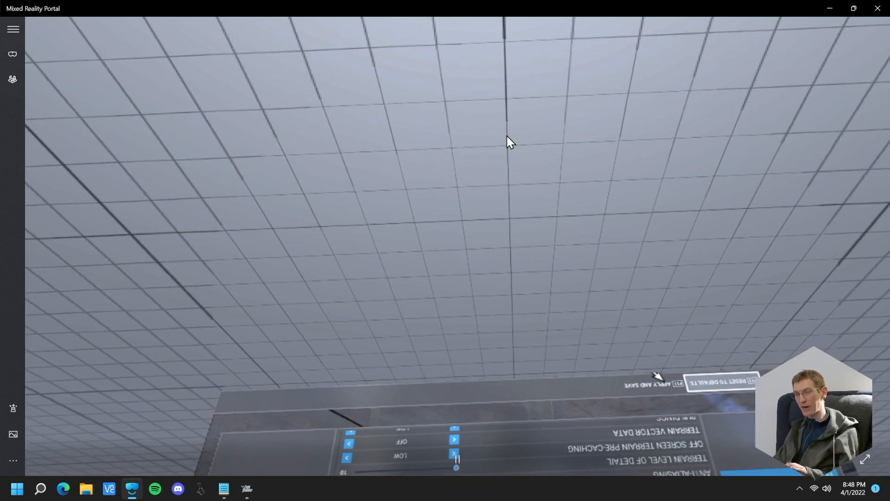
Open the in-headset OpenXR Toolkit menu and go through its pages to the Menu page
{"action": "key", "text": "ctrl+F2"}
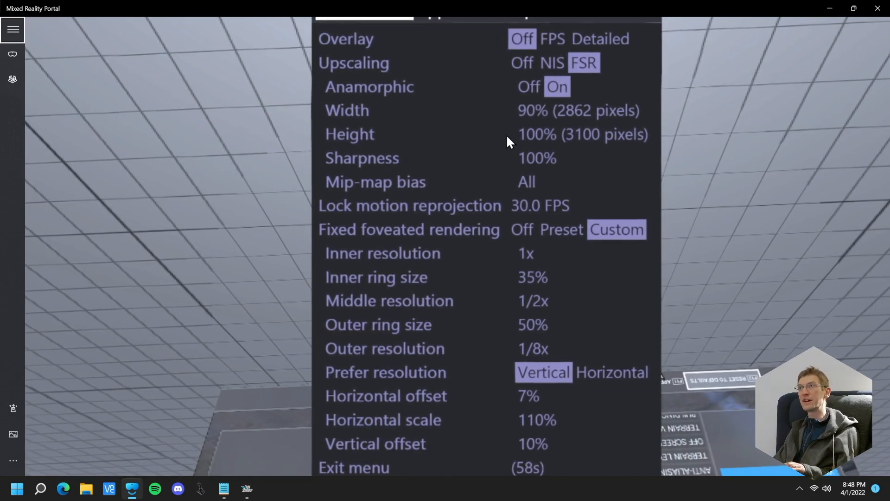
{"action": "key", "text": "ctrl+F3"}
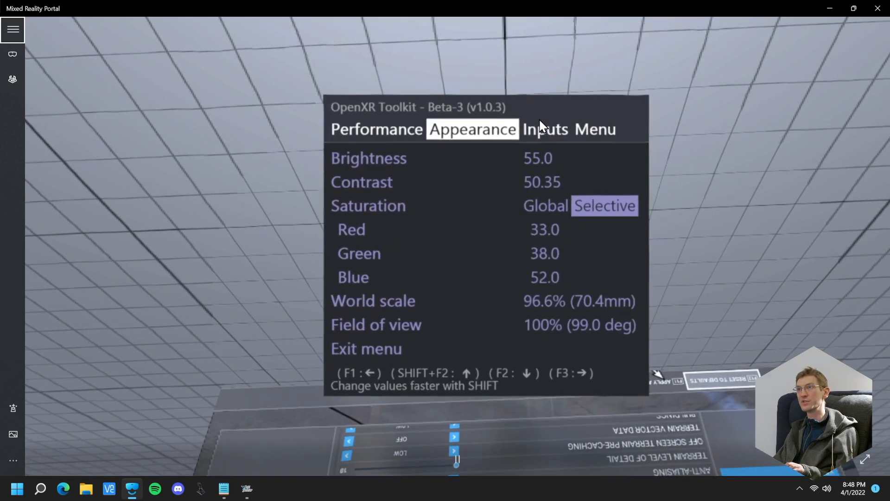
{"action": "key", "text": "ctrl+F3"}
{"action": "key", "text": "ctrl+F3"}
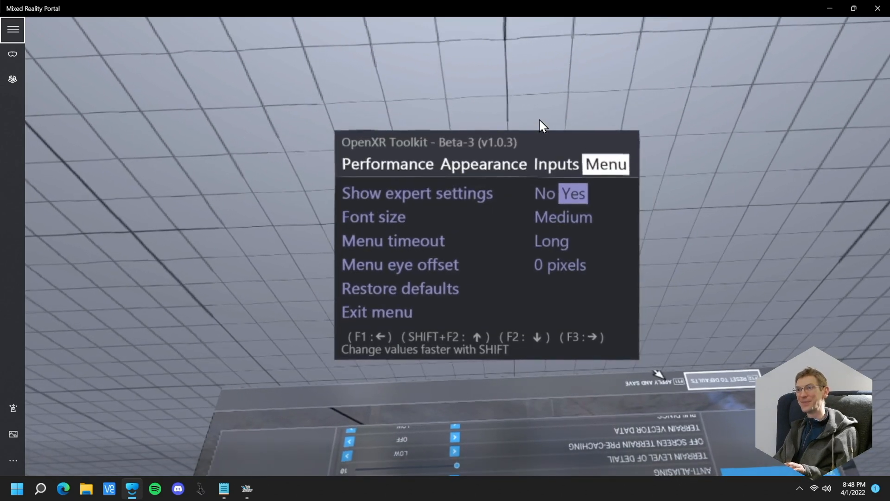
Set the font size of the OpenXR Toolkit menu to Small
{"action": "key", "text": "ctrl+F2"}
{"action": "key", "text": "ctrl+F2"}
{"action": "key", "text": "ctrl+F2"}
{"action": "key", "text": "ctrl+F2"}
{"action": "key", "text": "ctrl+F2"}
{"action": "key", "text": "ctrl+F2"}
{"action": "key", "text": "ctrl+F2"}
{"action": "key", "text": "ctrl+F2"}
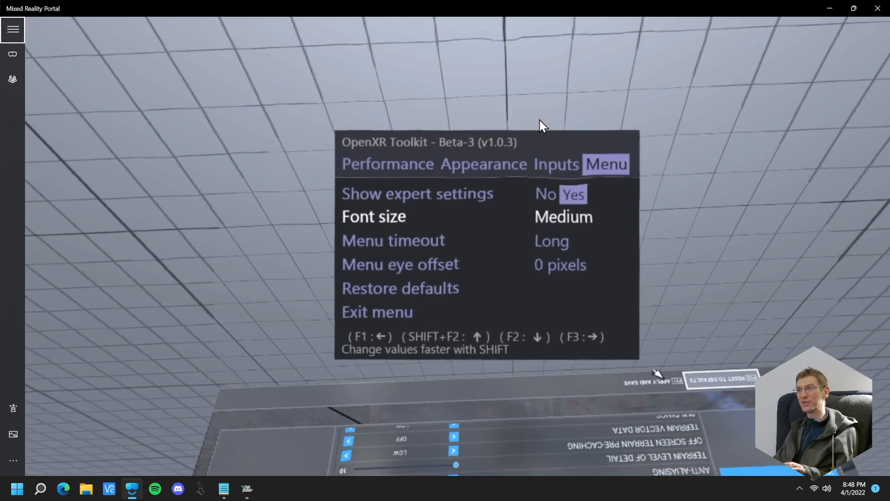
{"action": "key", "text": "ctrl+F2"}
{"action": "key", "text": "ctrl+F1"}
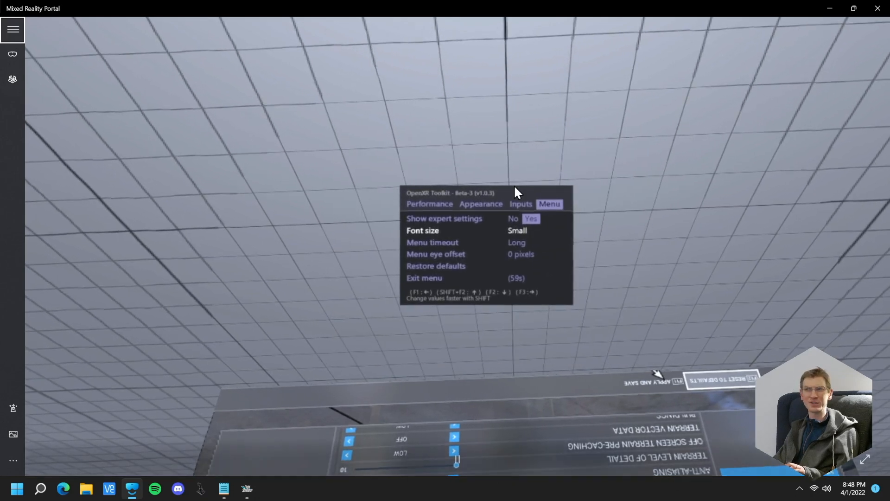
Go through the Menu page options, including Restore defaults and Show expert settings, and switch to the Performance page
{"action": "key", "text": "ctrl+F2"}
{"action": "key", "text": "ctrl+F2"}
{"action": "key", "text": "ctrl+F2"}
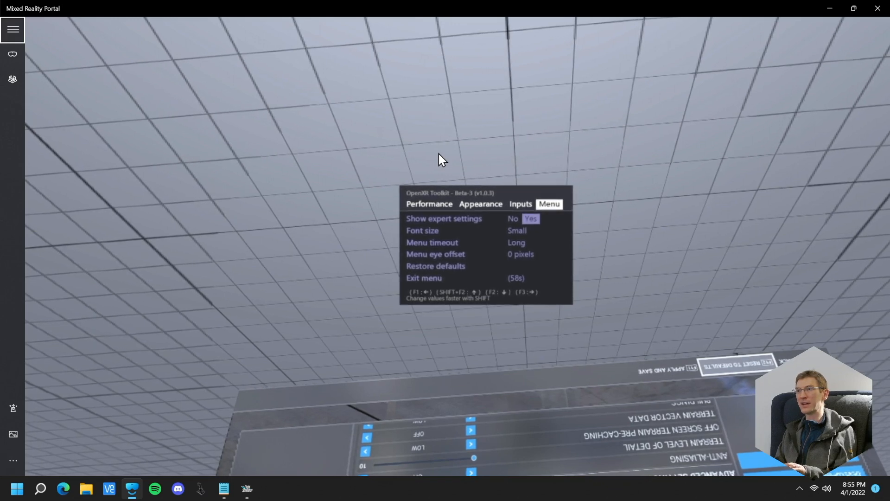
{"action": "key", "text": "ctrl+F2"}
{"action": "key", "text": "ctrl+F2"}
{"action": "key", "text": "ctrl+F2"}
{"action": "key", "text": "ctrl+F2"}
{"action": "key", "text": "ctrl+F2"}
{"action": "key", "text": "ctrl+F2"}
{"action": "key", "text": "ctrl+F2"}
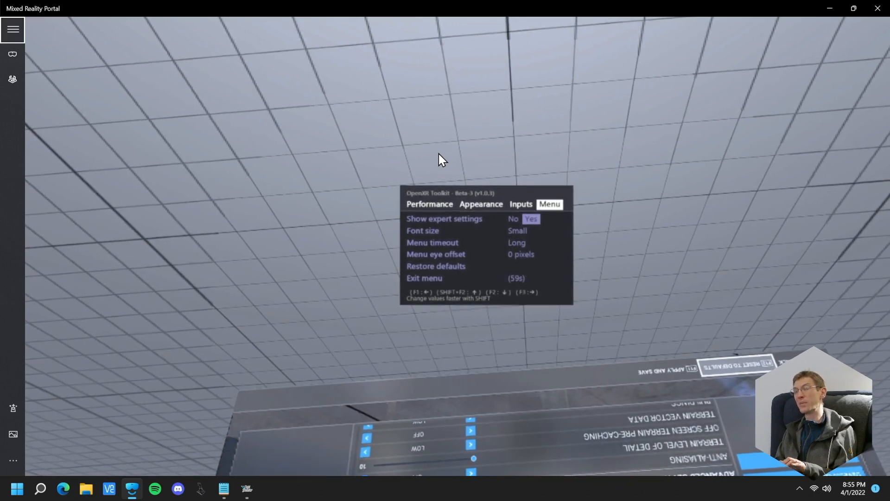
{"action": "key", "text": "ctrl+F2"}
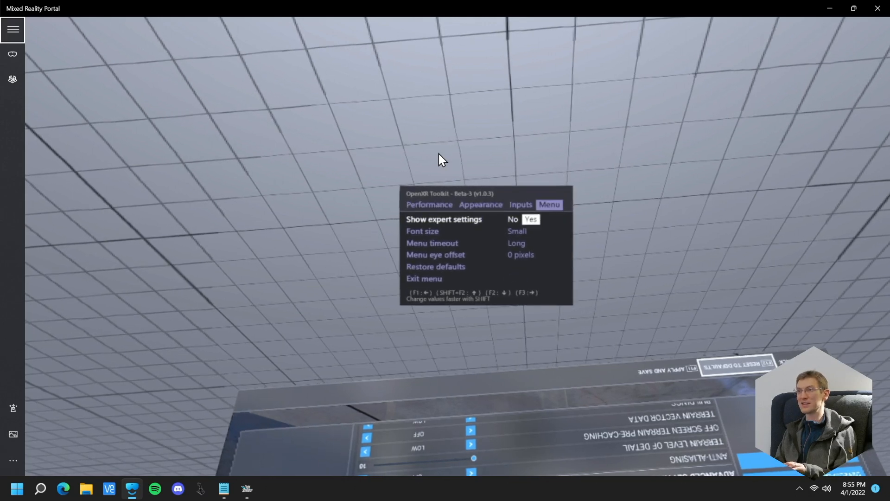
{"action": "key", "text": "ctrl+F2"}
{"action": "key", "text": "ctrl+F2"}
{"action": "key", "text": "ctrl+F2"}
{"action": "key", "text": "ctrl+F2"}
{"action": "key", "text": "ctrl+F2"}
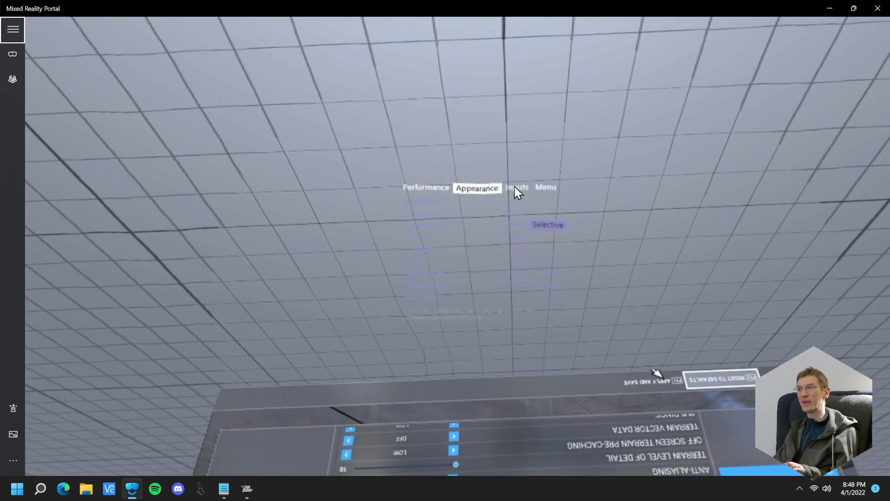
{"action": "key", "text": "ctrl+F1"}
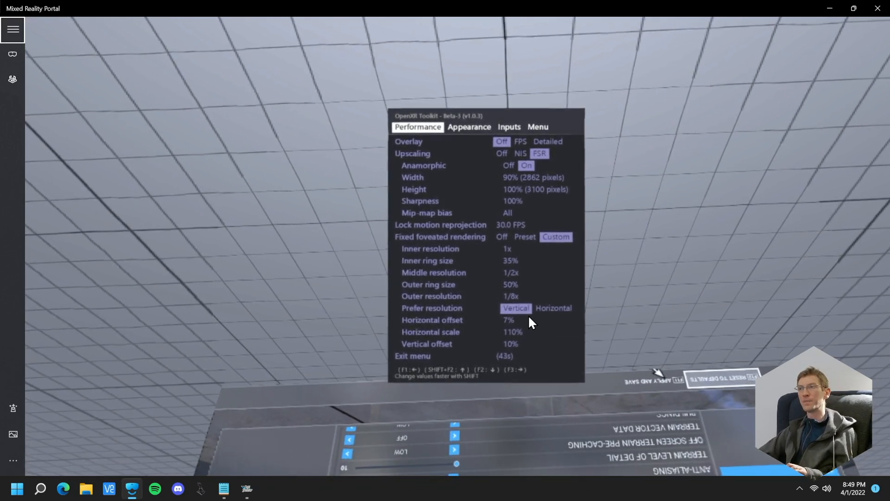
Run through the list of Performance settings once and return to the Overlay setting
{"action": "key", "text": "F2"}
{"action": "key", "text": "F2"}
{"action": "key", "text": "F2"}
{"action": "key", "text": "F2"}
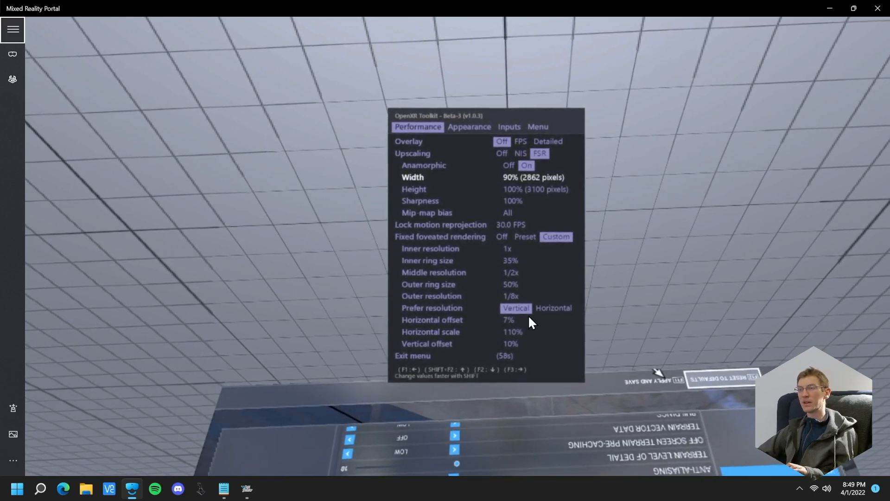
{"action": "key", "text": "F2"}
{"action": "key", "text": "F2"}
{"action": "key", "text": "F2"}
{"action": "key", "text": "F2"}
{"action": "key", "text": "F2"}
{"action": "key", "text": "F2"}
{"action": "key", "text": "F2"}
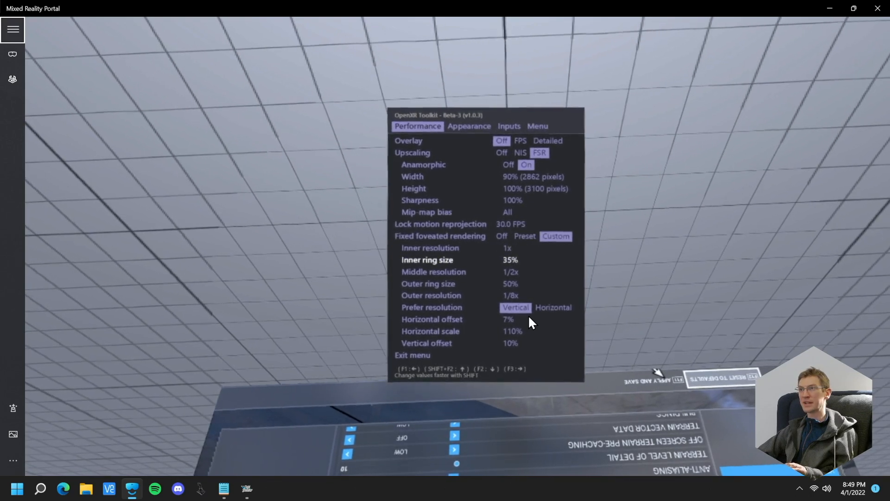
{"action": "key", "text": "F2"}
{"action": "key", "text": "F2"}
{"action": "key", "text": "F2"}
{"action": "key", "text": "F2"}
{"action": "key", "text": "F2"}
{"action": "key", "text": "F2"}
{"action": "key", "text": "F2"}
{"action": "key", "text": "F2"}
{"action": "key", "text": "F2"}
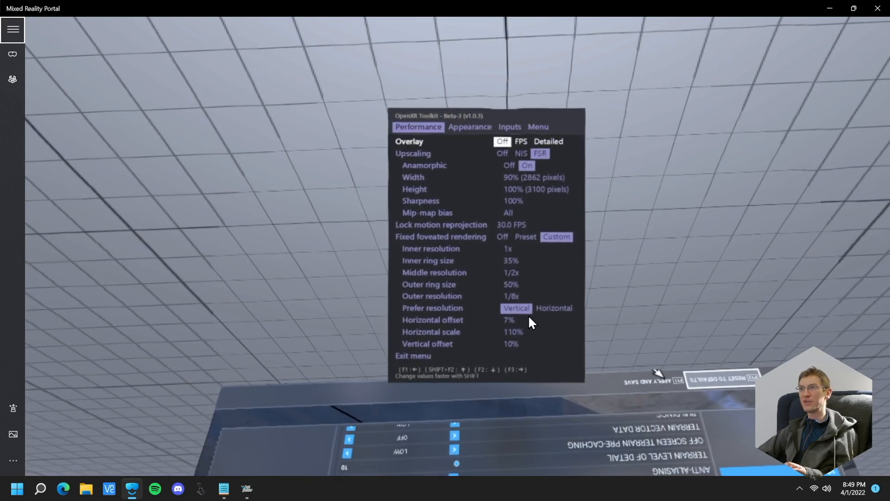
Examine the Upscaling settings from Anamorphic, Width and Height to Sharpness and Mip-map bias, plus Lock motion reprojection
{"action": "key", "text": "F2"}
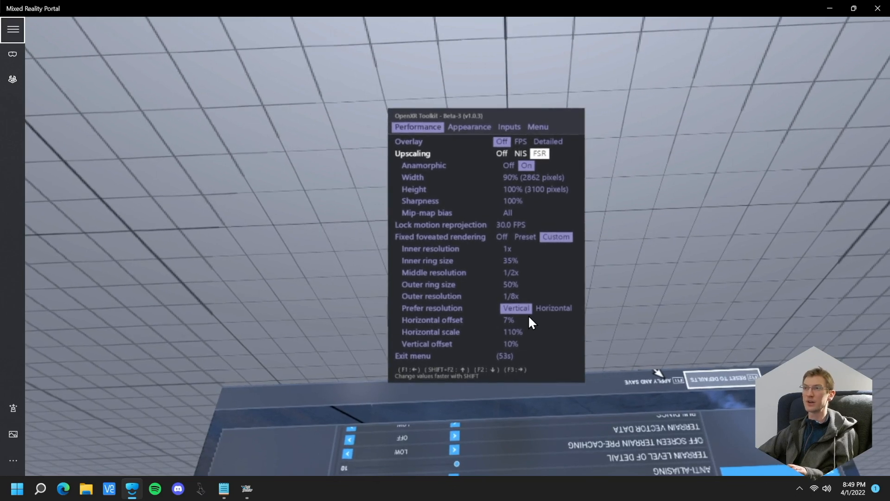
{"action": "key", "text": "F2"}
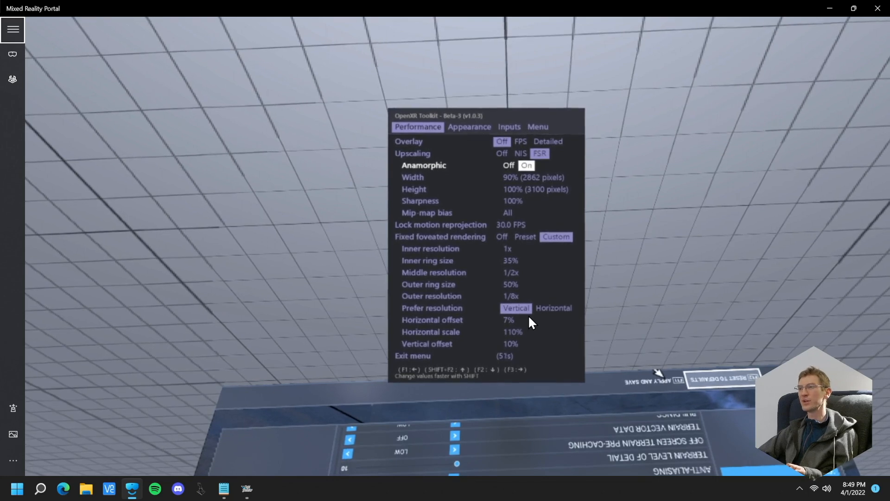
{"action": "key", "text": "F2"}
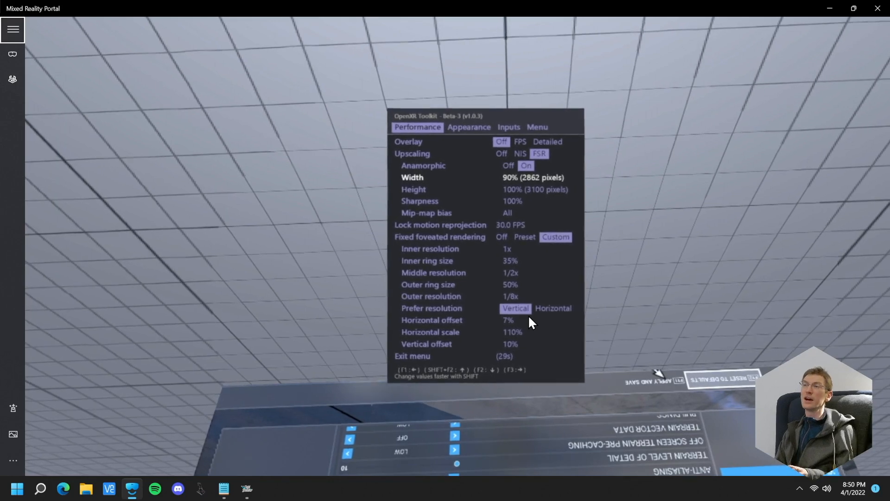
{"action": "key", "text": "F2"}
{"action": "key", "text": "F2"}
{"action": "key", "text": "F2"}
{"action": "key", "text": "F2"}
{"action": "key", "text": "F2"}
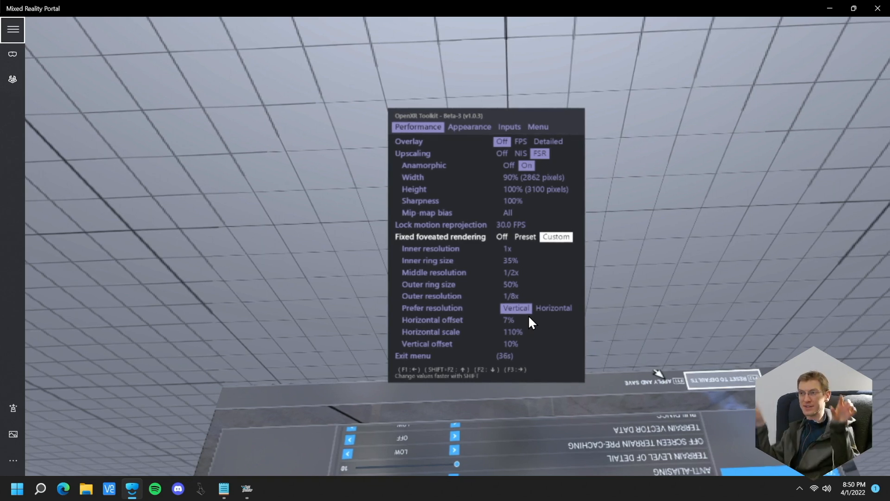
Examine the Fixed foveated rendering settings on the Performance page, from Inner resolution to Vertical offset
{"action": "key", "text": "F2"}
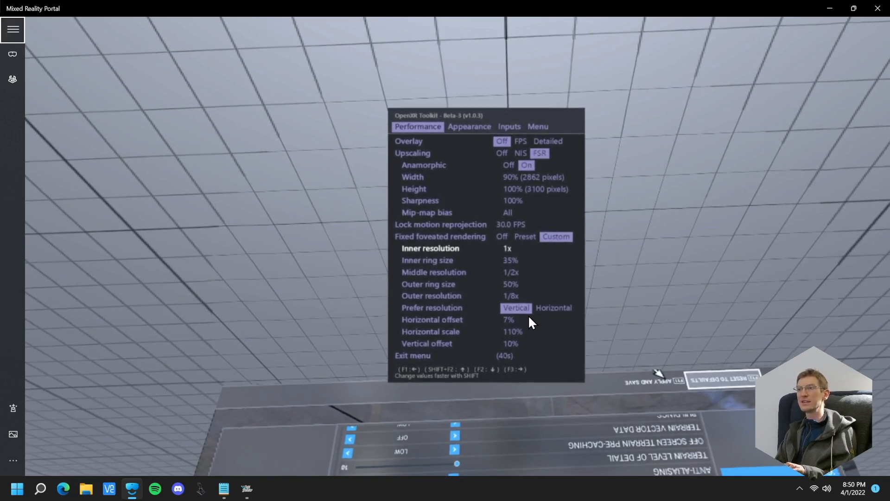
{"action": "key", "text": "F2"}
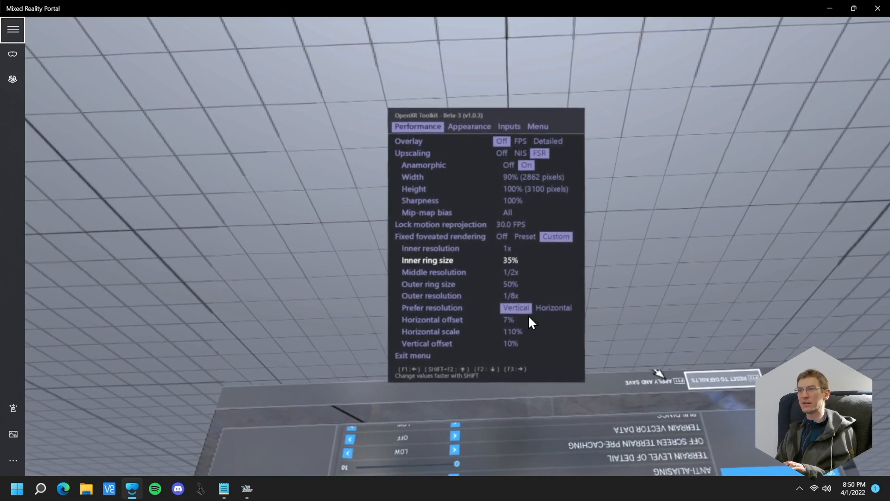
{"action": "key", "text": "F2"}
{"action": "key", "text": "F2"}
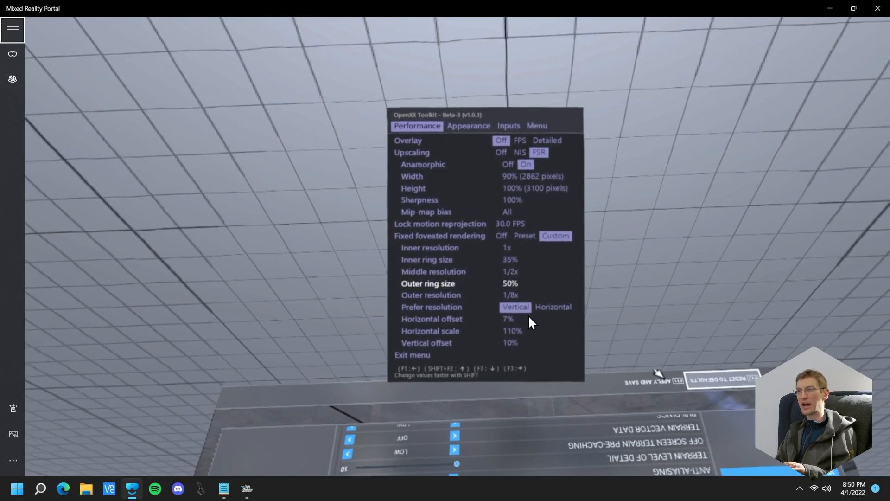
{"action": "key", "text": "F2"}
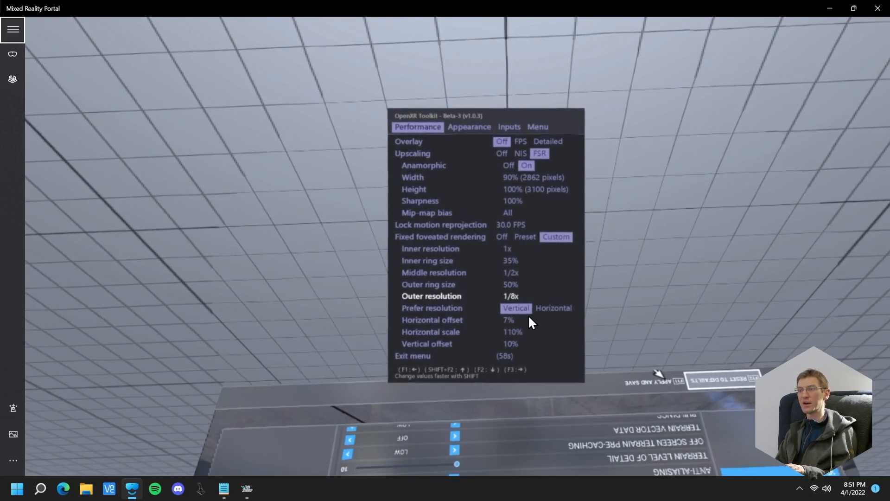
{"action": "key", "text": "F2"}
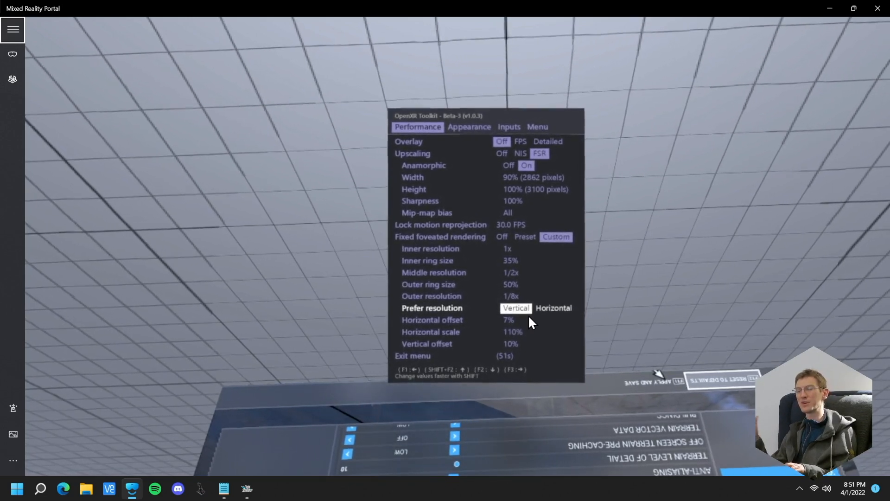
{"action": "key", "text": "F2"}
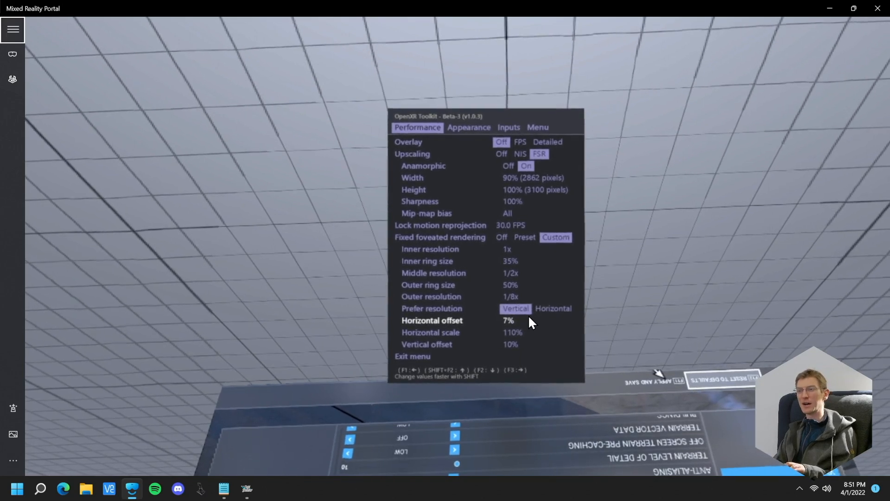
{"action": "key", "text": "F2"}
{"action": "key", "text": "F2"}
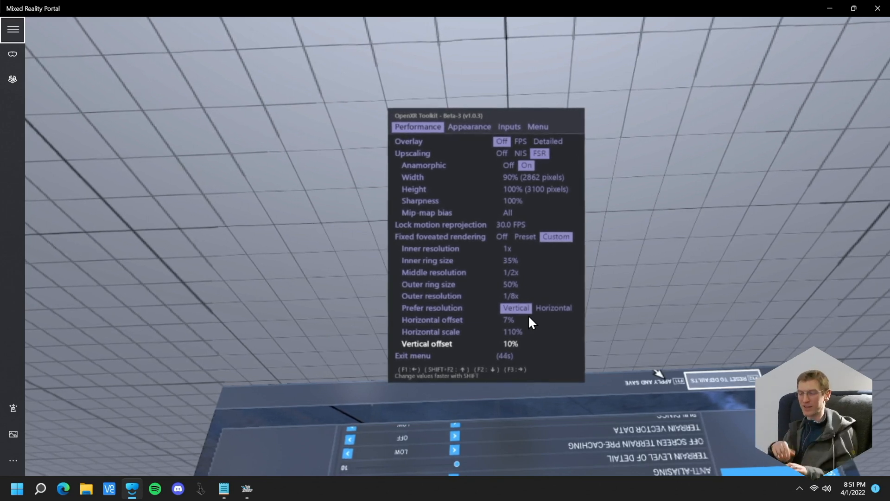
{"action": "key", "text": "F2"}
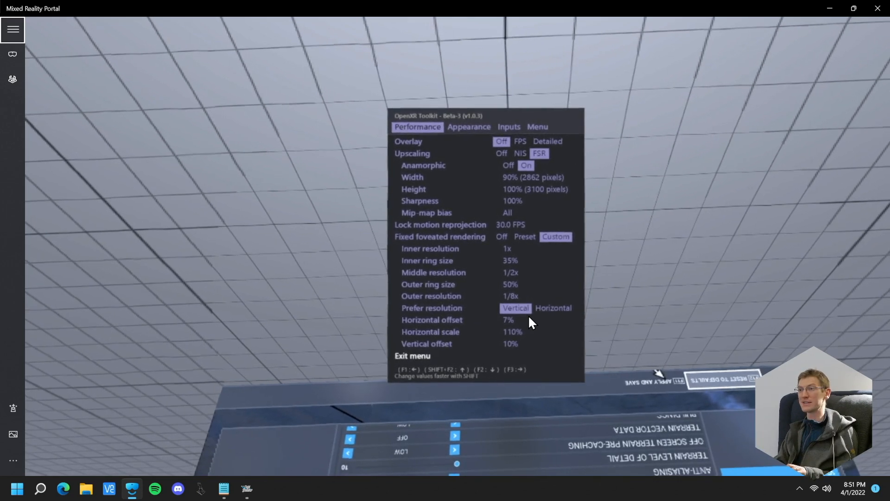
{"action": "key", "text": "F2"}
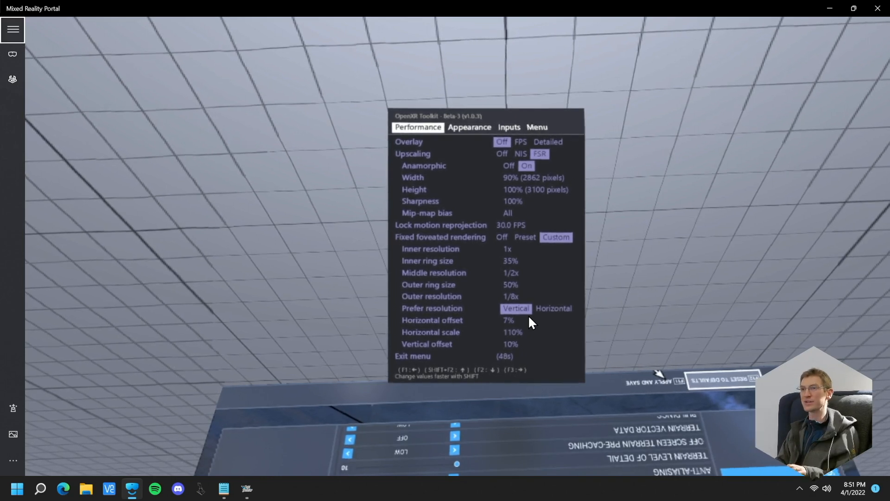
Switch to the Appearance page, run through its settings once and return to Brightness
{"action": "key", "text": "F3"}
{"action": "key", "text": "F1"}
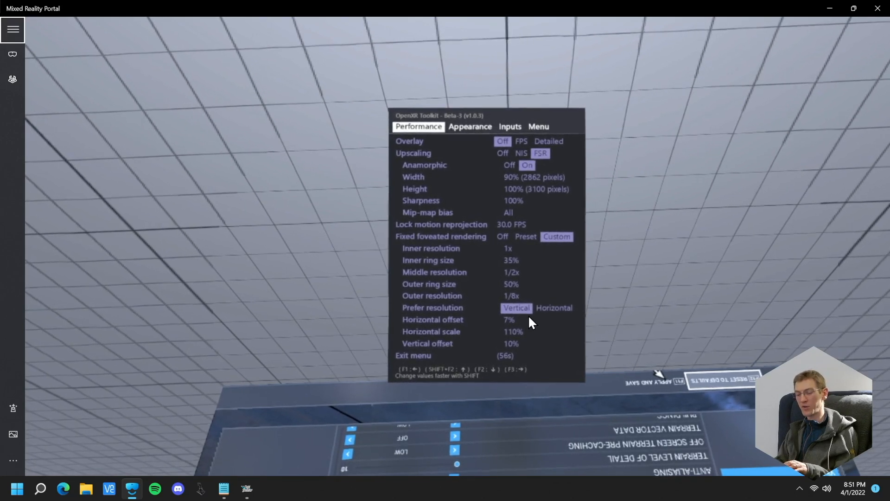
{"action": "key", "text": "F3"}
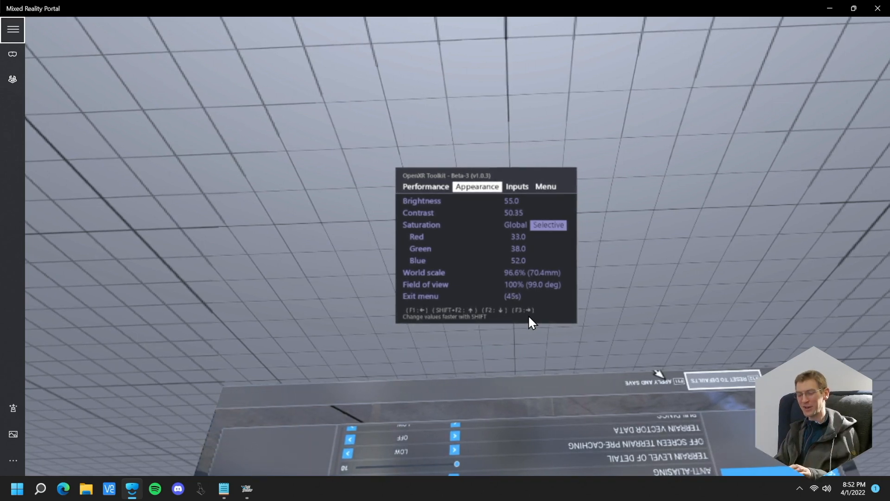
{"action": "key", "text": "F2"}
{"action": "key", "text": "F2"}
{"action": "key", "text": "F2"}
{"action": "key", "text": "F2"}
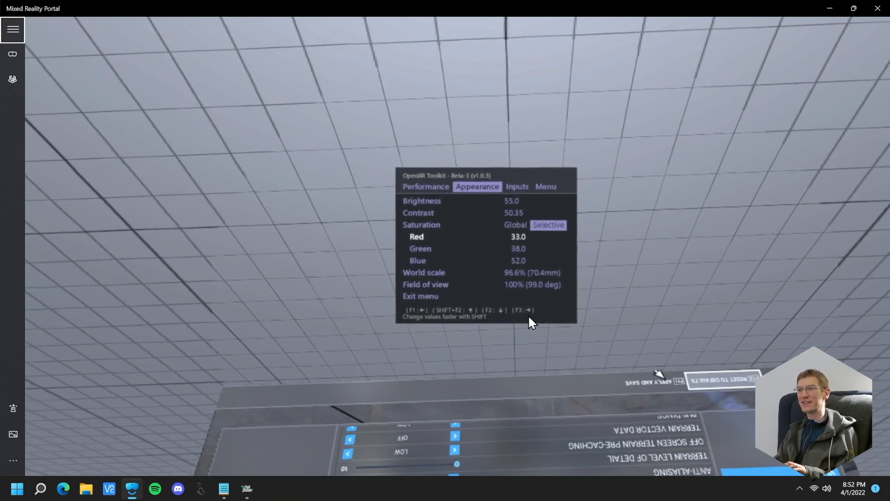
{"action": "key", "text": "F2"}
{"action": "key", "text": "F2"}
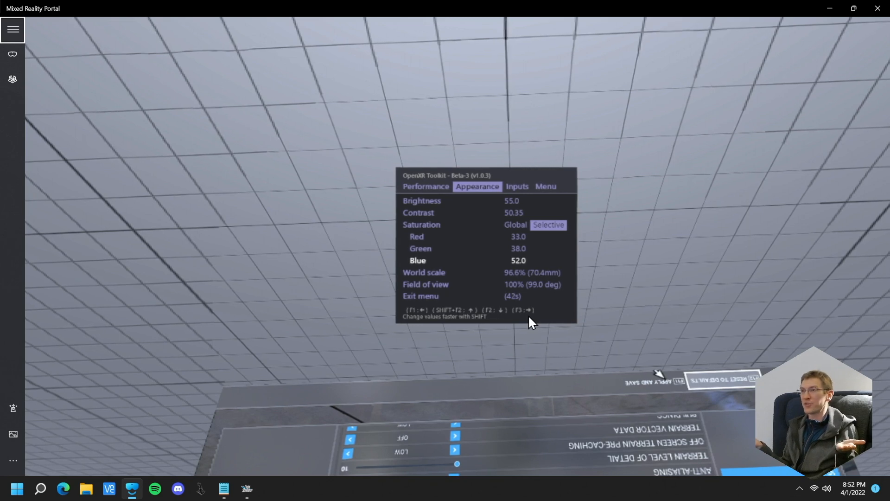
{"action": "key", "text": "F2"}
{"action": "key", "text": "F2"}
{"action": "key", "text": "F2"}
{"action": "key", "text": "F2"}
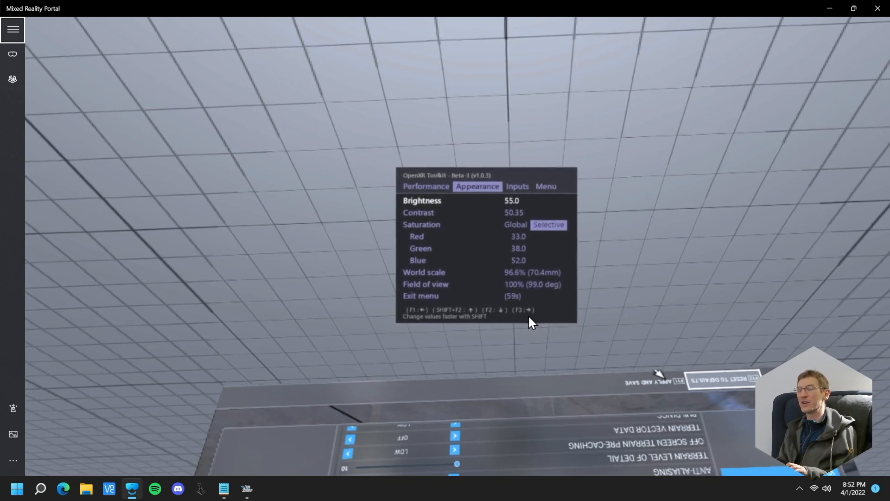
Examine the Red, Green and Blue values under Selective saturation
{"action": "key", "text": "F2"}
{"action": "key", "text": "F2"}
{"action": "key", "text": "F2"}
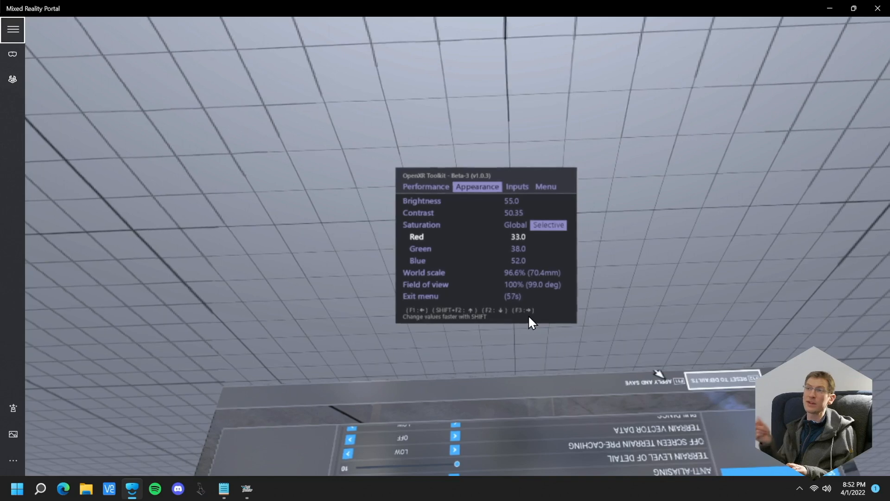
{"action": "key", "text": "F2"}
{"action": "key", "text": "F2"}
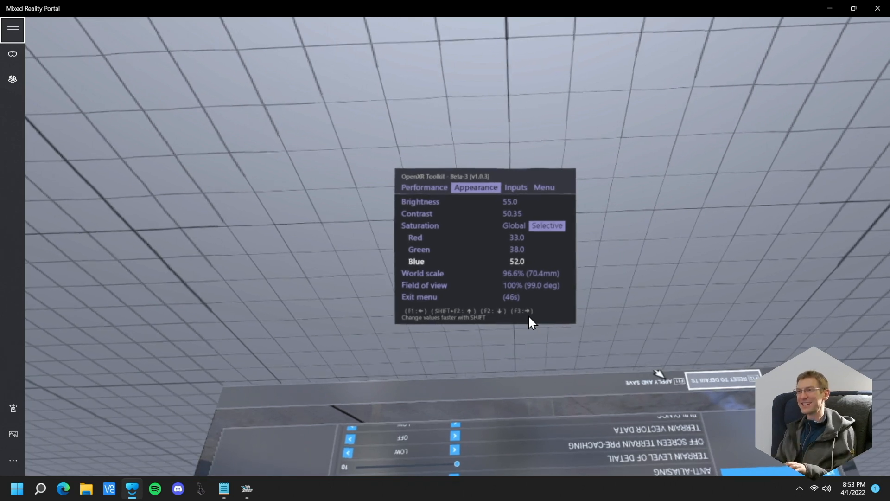
Switch Saturation to Global for comparison and return it to Selective
{"action": "key", "text": "F2"}
{"action": "key", "text": "F2"}
{"action": "key", "text": "F2"}
{"action": "key", "text": "F2"}
{"action": "key", "text": "F2"}
{"action": "key", "text": "F2"}
{"action": "key", "text": "F1"}
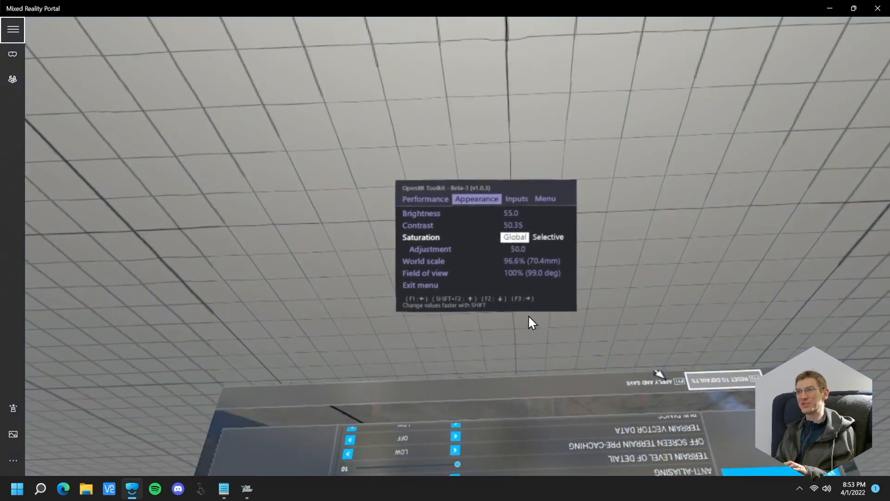
{"action": "key", "text": "F3"}
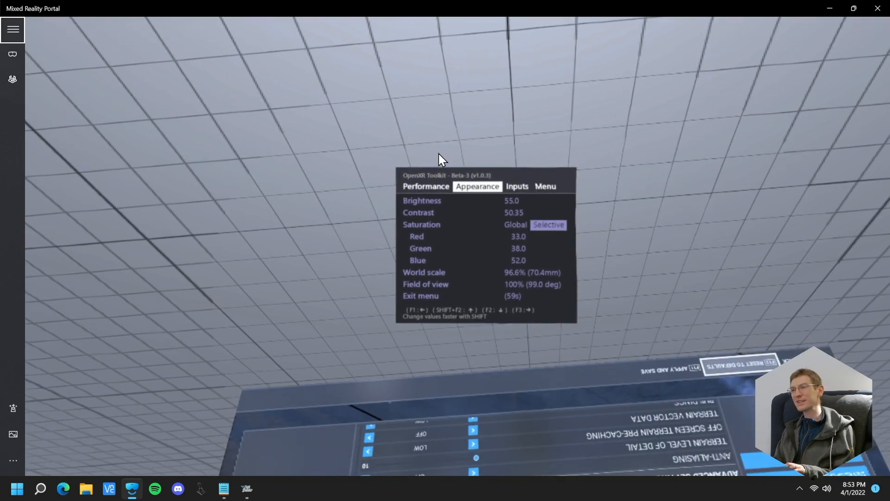
Examine the World scale and Field of view settings on the Appearance page
{"action": "key", "text": "F2"}
{"action": "key", "text": "F2"}
{"action": "key", "text": "F2"}
{"action": "key", "text": "F2"}
{"action": "key", "text": "F2"}
{"action": "key", "text": "F2"}
{"action": "key", "text": "F2"}
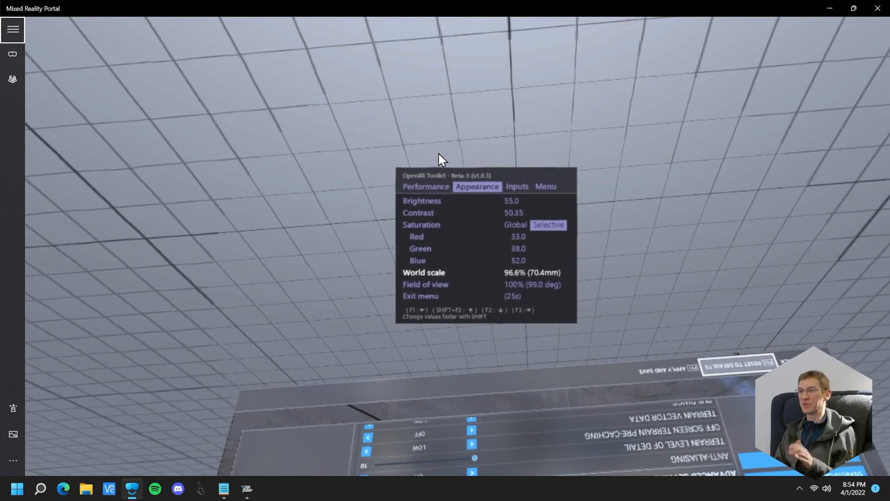
{"action": "key", "text": "F2"}
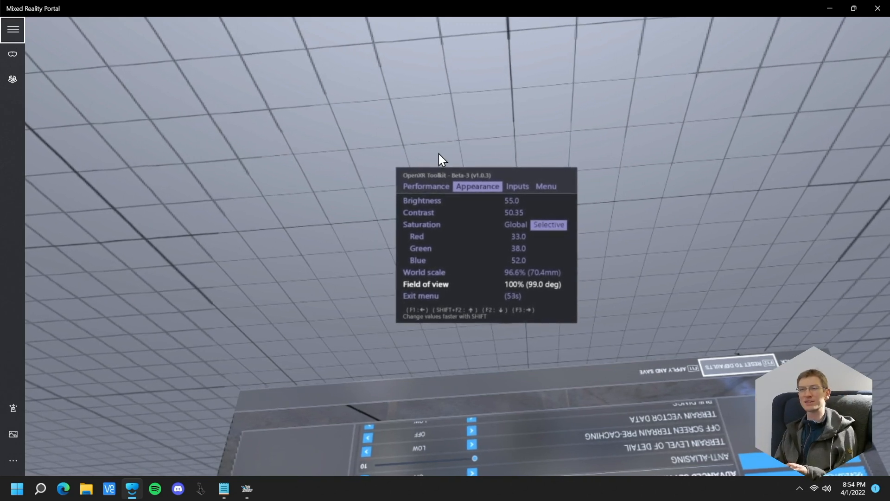
Switch to the Inputs page, look at Shaking reduction and move on to the Menu page
{"action": "key", "text": "F2"}
{"action": "key", "text": "F2"}
{"action": "key", "text": "F3"}
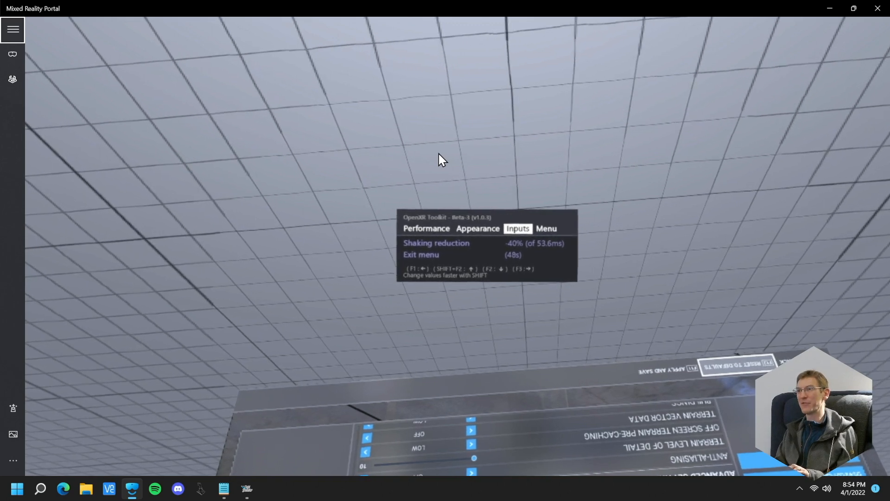
{"action": "key", "text": "F2"}
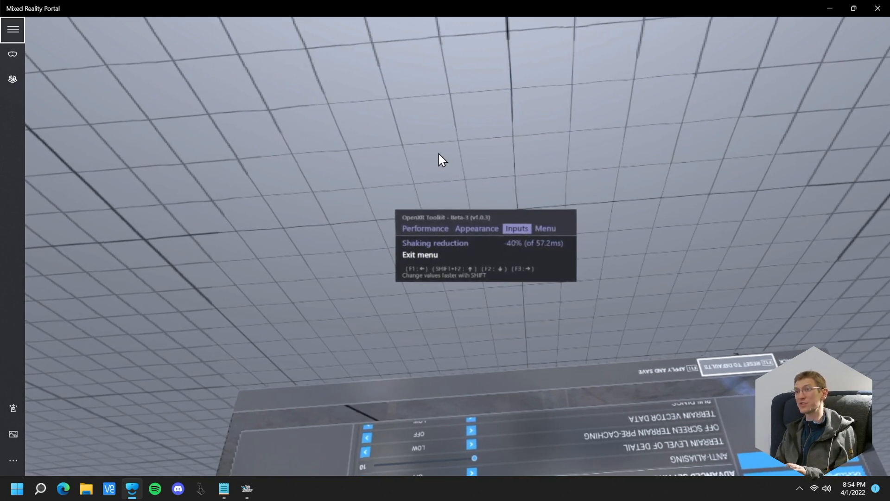
{"action": "key", "text": "F3"}
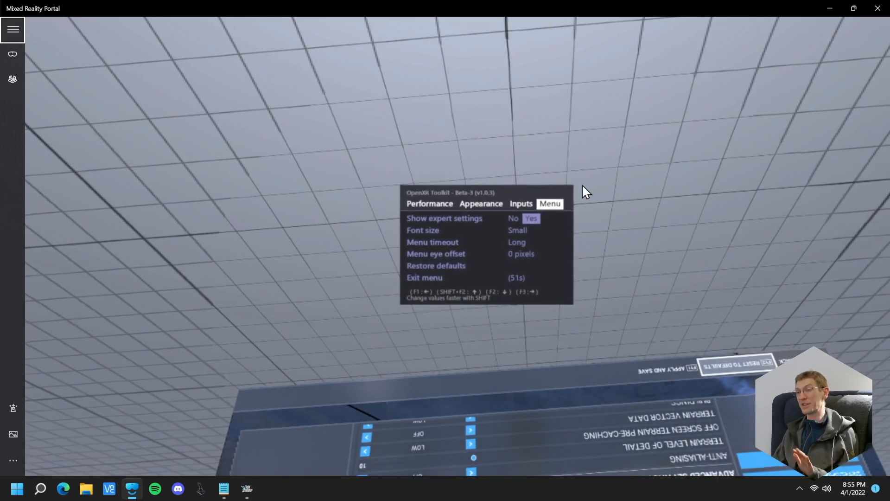
Go through the Menu page options down to Restore defaults and return to the Performance page
{"action": "key", "text": "F2"}
{"action": "key", "text": "F2"}
{"action": "key", "text": "F2"}
{"action": "key", "text": "F2"}
{"action": "key", "text": "F2"}
{"action": "key", "text": "F2"}
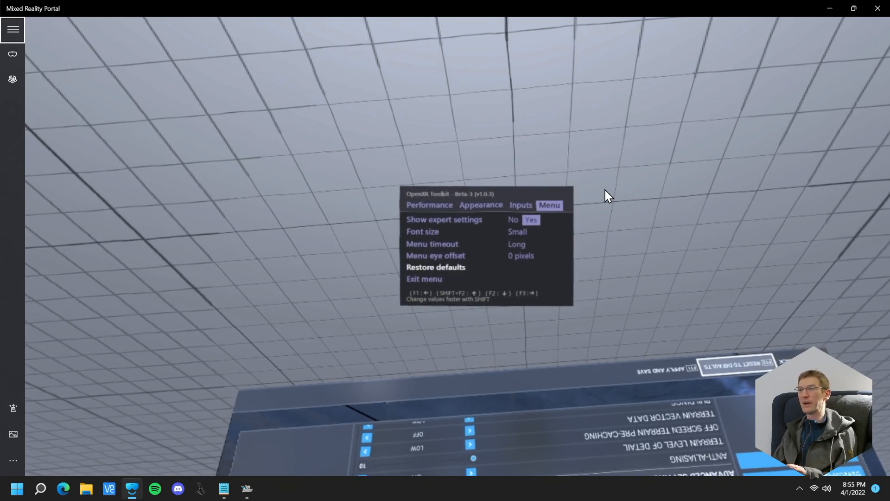
{"action": "key", "text": "F2"}
{"action": "key", "text": "F1"}
{"action": "key", "text": "F1"}
{"action": "key", "text": "F1"}
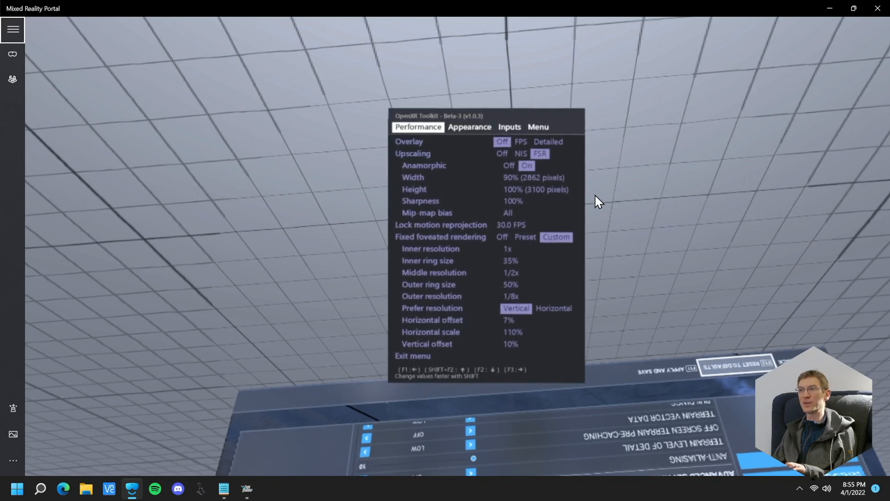
Look at the Inputs page once more and go back to the Performance page
{"action": "key", "text": "F3"}
{"action": "key", "text": "F3"}
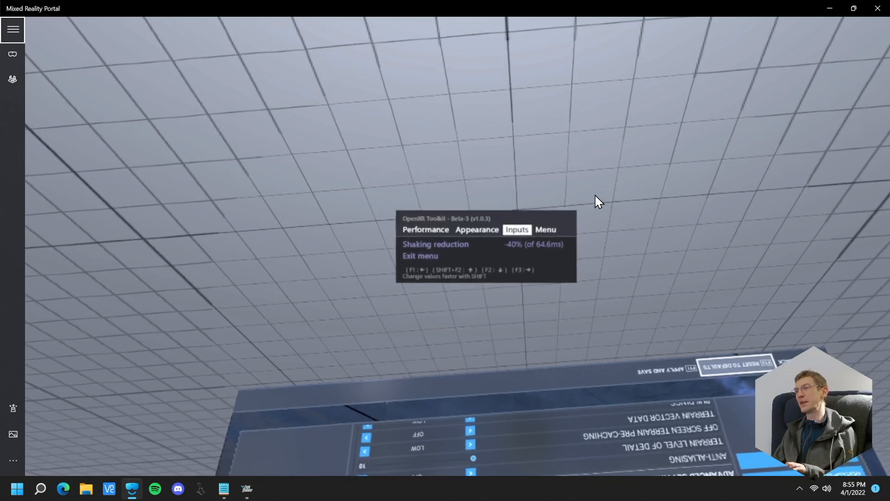
{"action": "key", "text": "F1"}
{"action": "key", "text": "F1"}
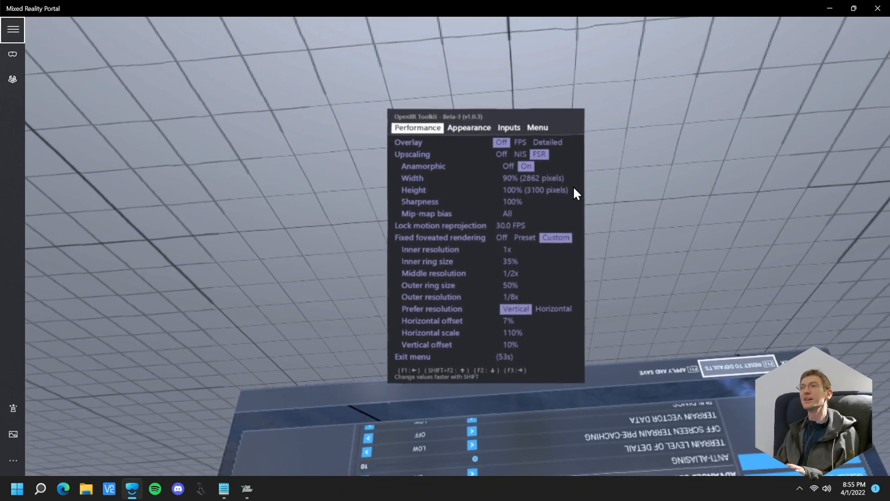
Go to the Inputs page and exit the OpenXR Toolkit menu from there
{"action": "key", "text": "F3"}
{"action": "key", "text": "F3"}
{"action": "key", "text": "F2"}
{"action": "key", "text": "F2"}
{"action": "key", "text": "F3"}
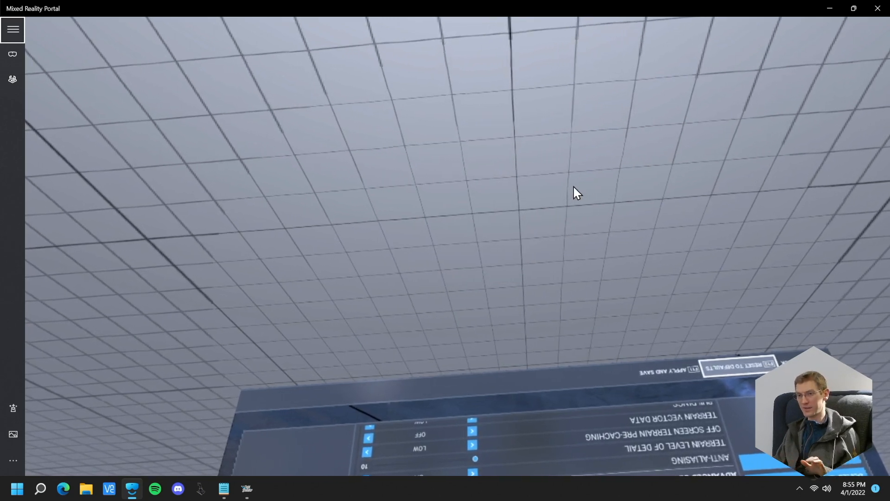
Switch to the Notepad notes and write "download and install toolkit" in the bullet under "6. OpenXR Toolkit"
{"action": "key", "text": "alt+Tab"}
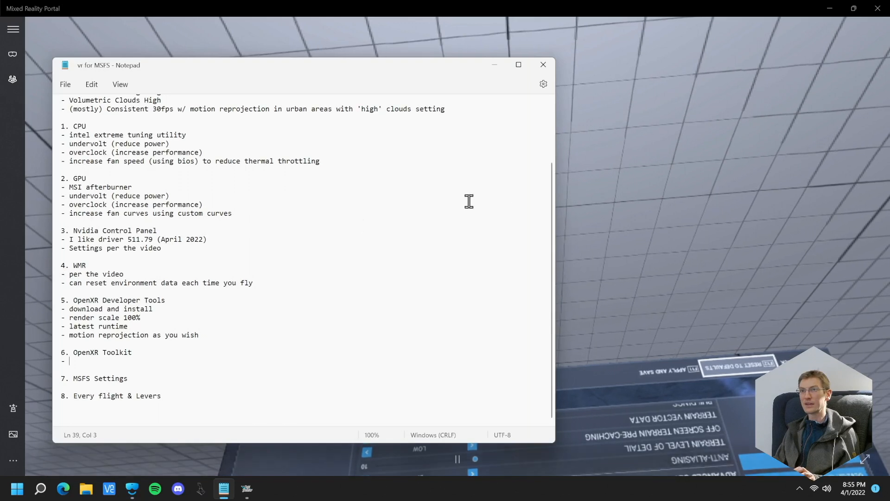
{"action": "type", "text": "download and install toolkit"}
Add the bullet "- ensure running (shows up in openxr tools)" to the OpenXR Toolkit section
{"action": "key", "text": "Return"}
{"action": "type", "text": "- ensure run"}
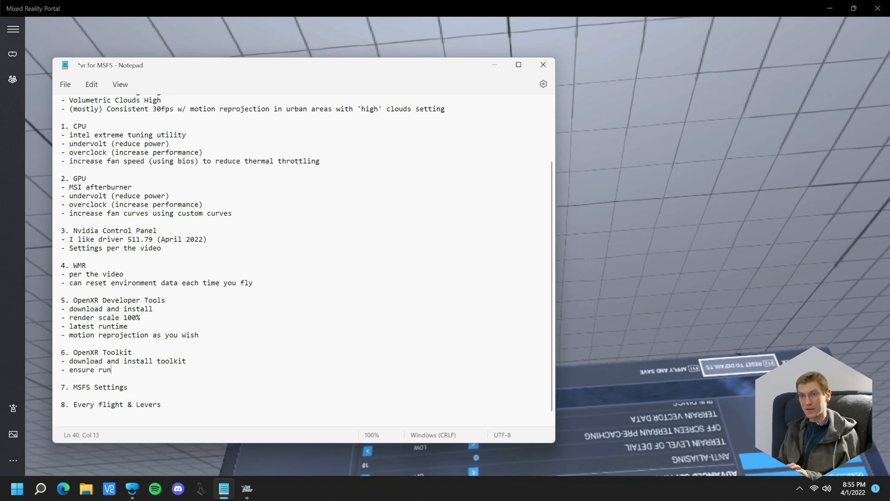
{"action": "type", "text": "ning (openxr tools"}
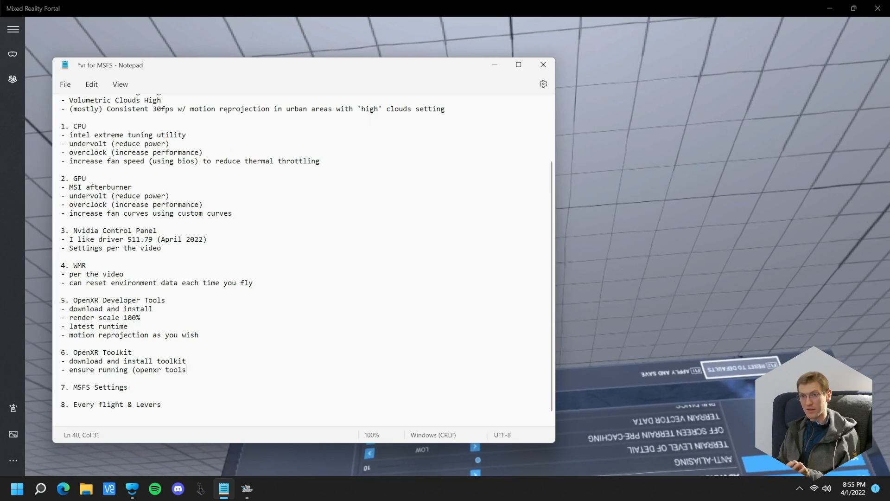
{"action": "type", "text": ")"}
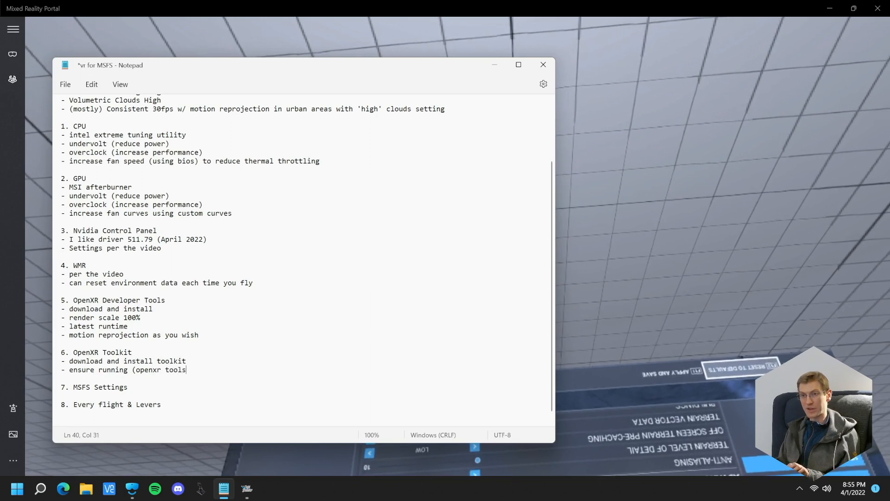
{"action": "type", "text": "shows up in opene"}
{"action": "key", "text": "BackSpace"}
{"action": "type", "text": "xr roo"}
{"action": "key", "text": "BackSpace"}
{"action": "type", "text": "tools)"}
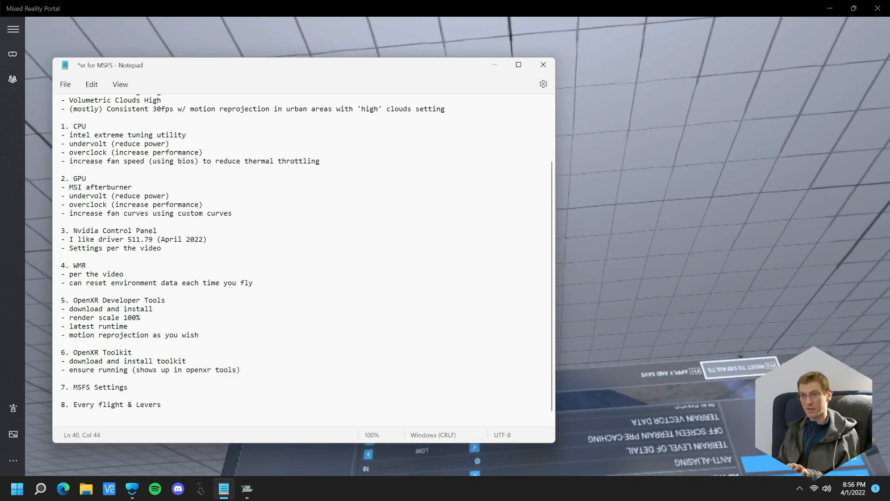
Add a third OpenXR Toolkit bullet reading "- settings per the video"
{"action": "key", "text": "Return"}
{"action": "type", "text": "- settings per the video"}
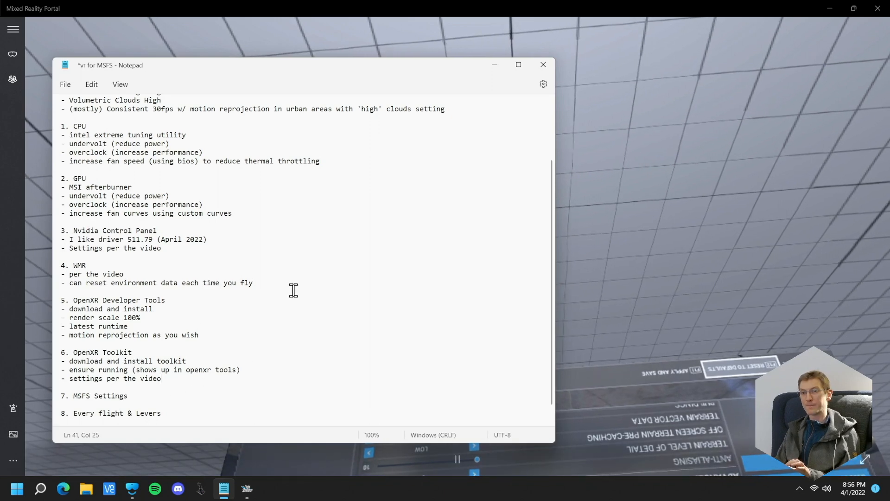
Start an empty bullet under the "7. MSFS Settings" heading in the notes
{"action": "left_click", "coordinate": [151, 396]}
{"action": "key", "text": "Return"}
{"action": "type", "text": "-"}
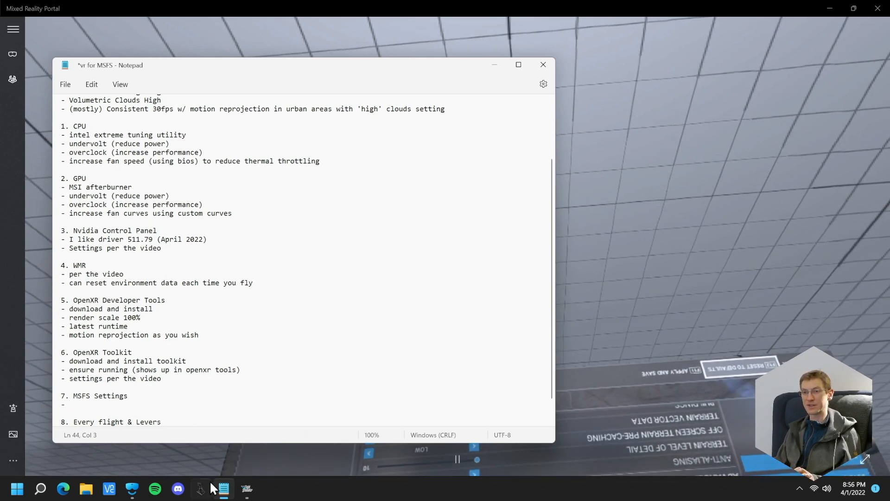
Switch to Microsoft Flight Simulator, leave the VR view, and change the PC display mode to Full Screen, keeping the changed display settings
{"action": "left_click", "coordinate": [247, 488]}
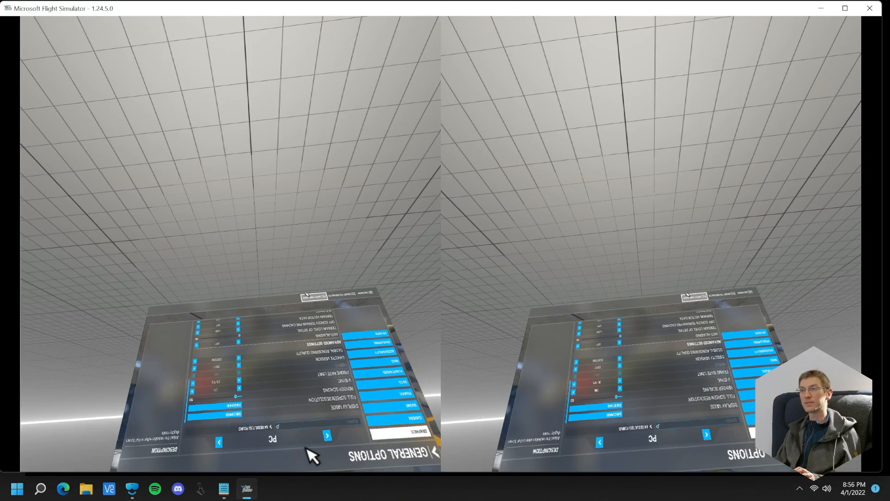
{"action": "key", "text": "ctrl+Tab"}
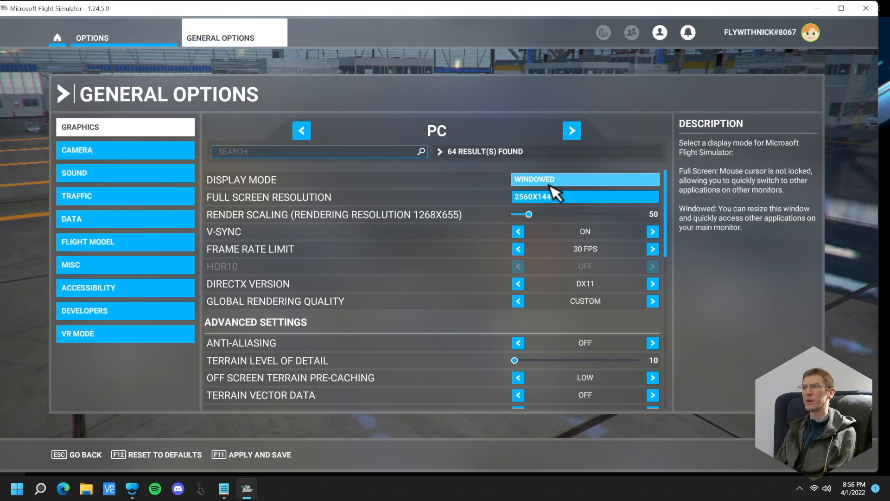
{"action": "left_click", "coordinate": [556, 182]}
{"action": "left_click", "coordinate": [374, 205]}
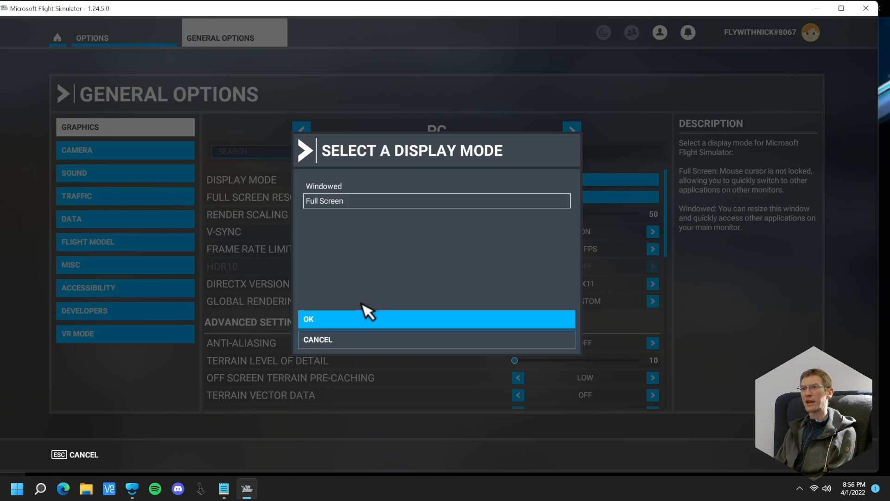
{"action": "left_click", "coordinate": [360, 320]}
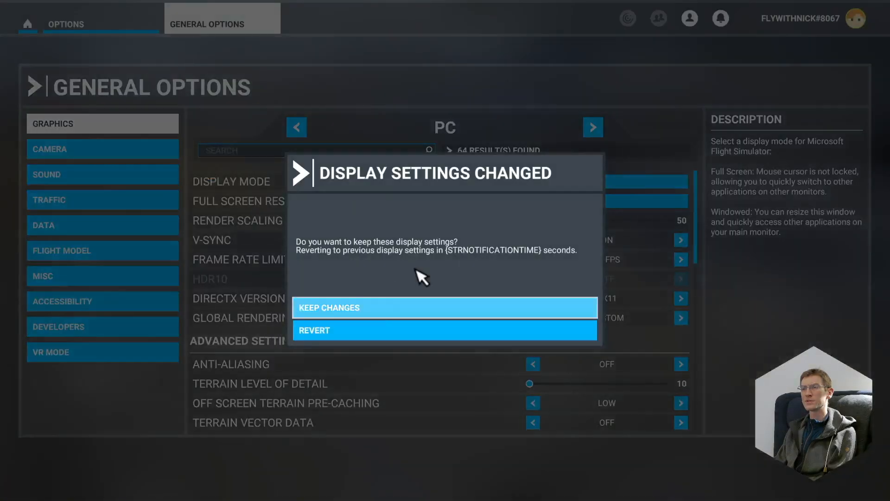
{"action": "left_click", "coordinate": [356, 313]}
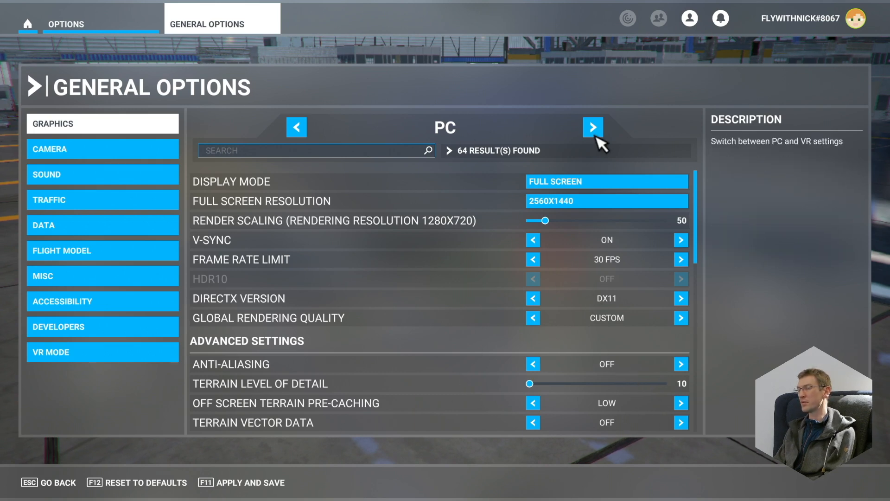
Examine the PC graphics settings from display mode and render scaling through the advanced settings to glass cockpit refresh rate
{"action": "scroll", "coordinate": [498, 306], "scroll_direction": "down", "scroll_amount": 15}
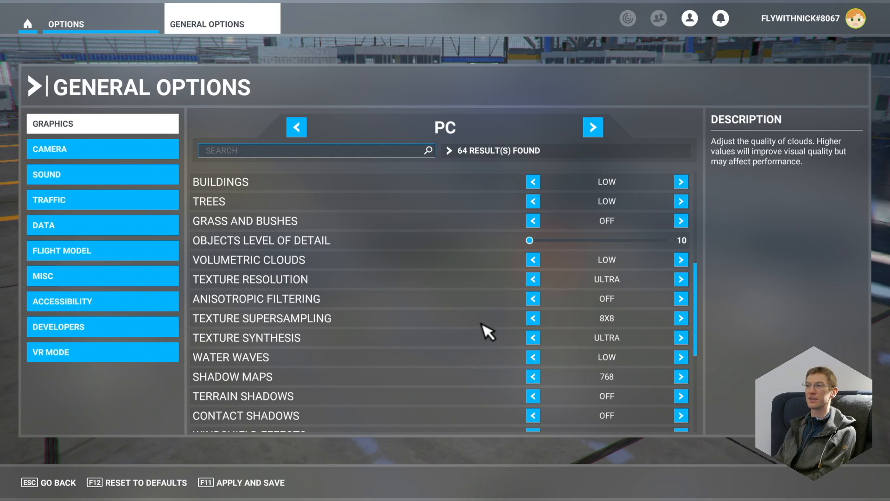
{"action": "scroll", "coordinate": [493, 337], "scroll_direction": "up", "scroll_amount": 15}
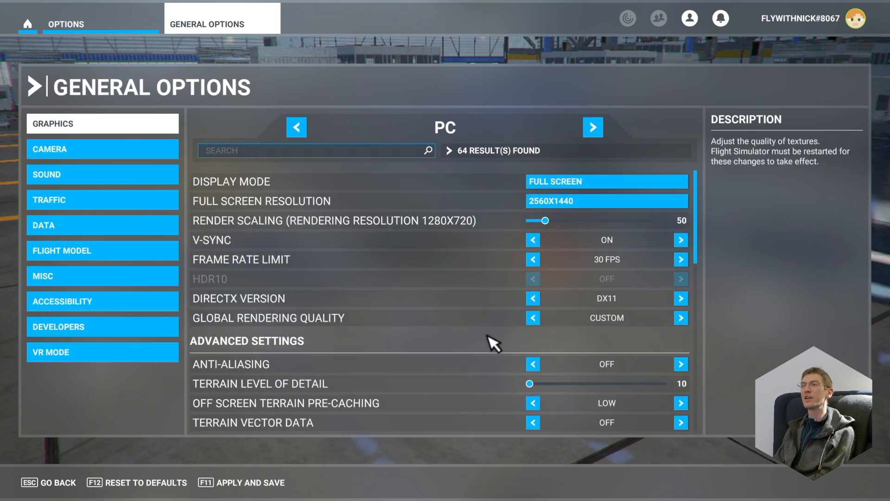
{"action": "scroll", "coordinate": [602, 294], "scroll_direction": "down", "scroll_amount": 5}
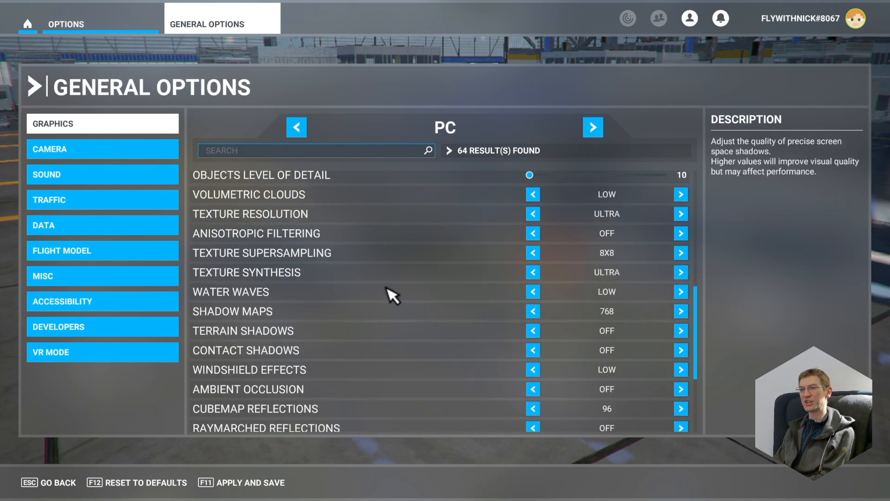
{"action": "scroll", "coordinate": [526, 375], "scroll_direction": "down", "scroll_amount": 3}
{"action": "scroll", "coordinate": [557, 403], "scroll_direction": "up", "scroll_amount": 2}
{"action": "scroll", "coordinate": [559, 404], "scroll_direction": "down", "scroll_amount": 2}
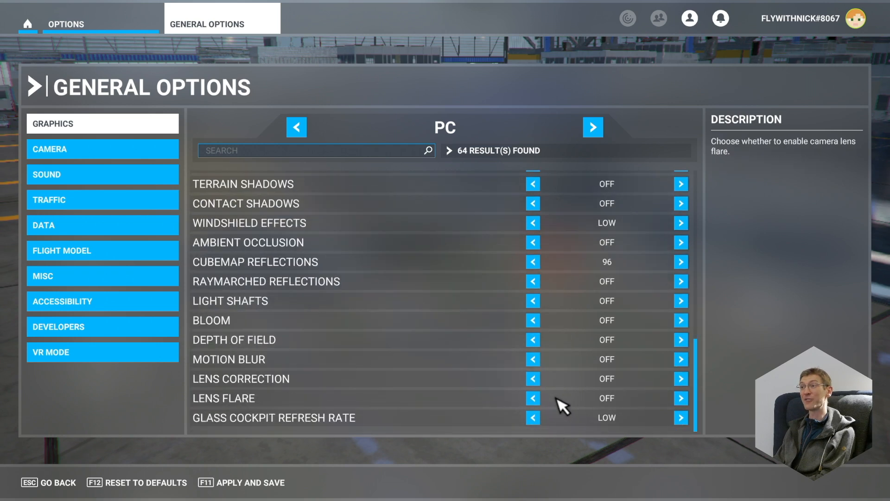
{"action": "scroll", "coordinate": [557, 324], "scroll_direction": "up", "scroll_amount": 5}
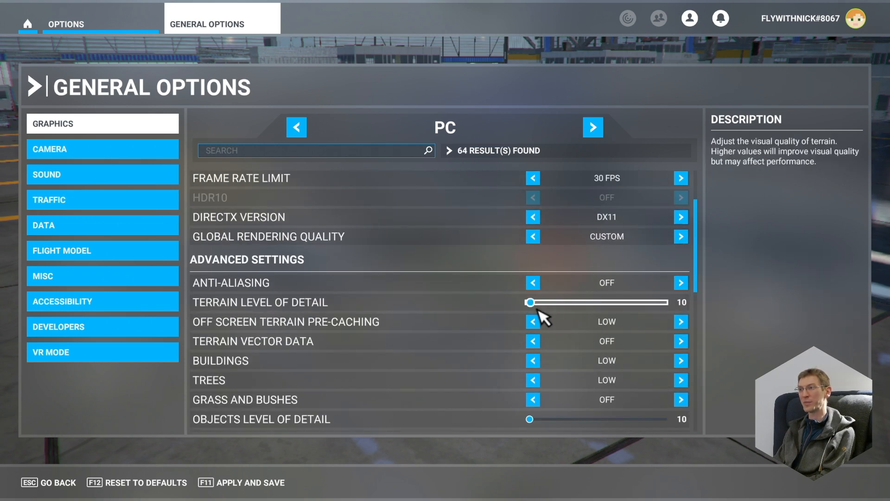
{"action": "scroll", "coordinate": [519, 356], "scroll_direction": "down", "scroll_amount": 4}
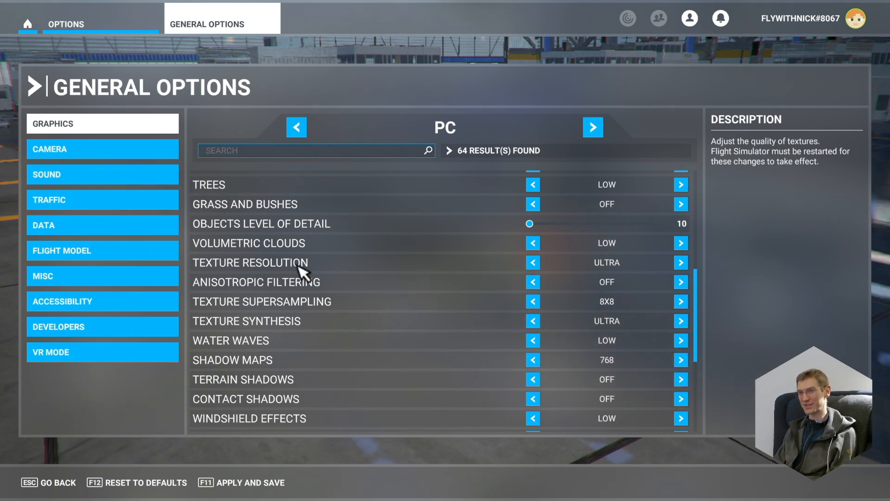
{"action": "scroll", "coordinate": [490, 305], "scroll_direction": "up", "scroll_amount": 3}
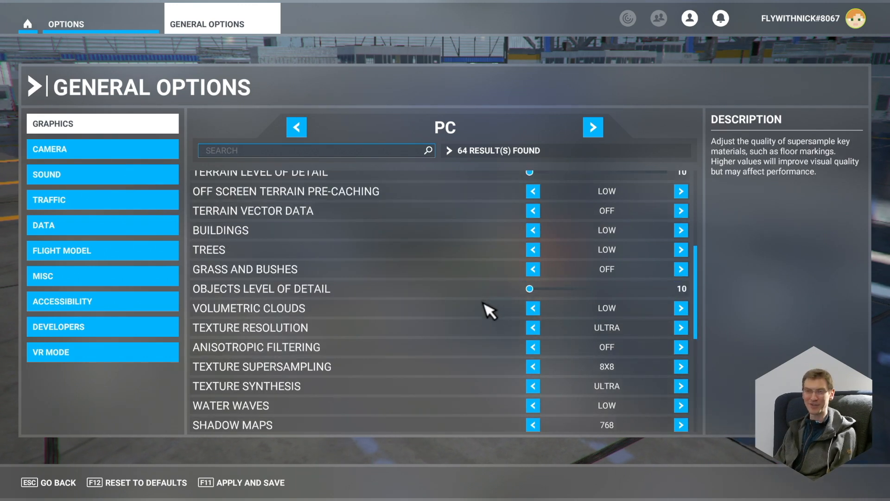
{"action": "scroll", "coordinate": [488, 311], "scroll_direction": "up", "scroll_amount": 3}
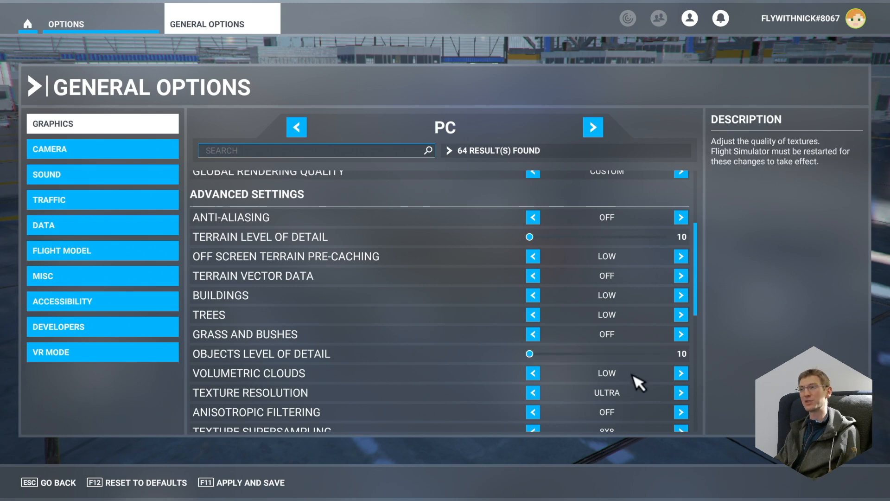
{"action": "scroll", "coordinate": [638, 378], "scroll_direction": "down", "scroll_amount": 2}
{"action": "scroll", "coordinate": [606, 364], "scroll_direction": "up", "scroll_amount": 6}
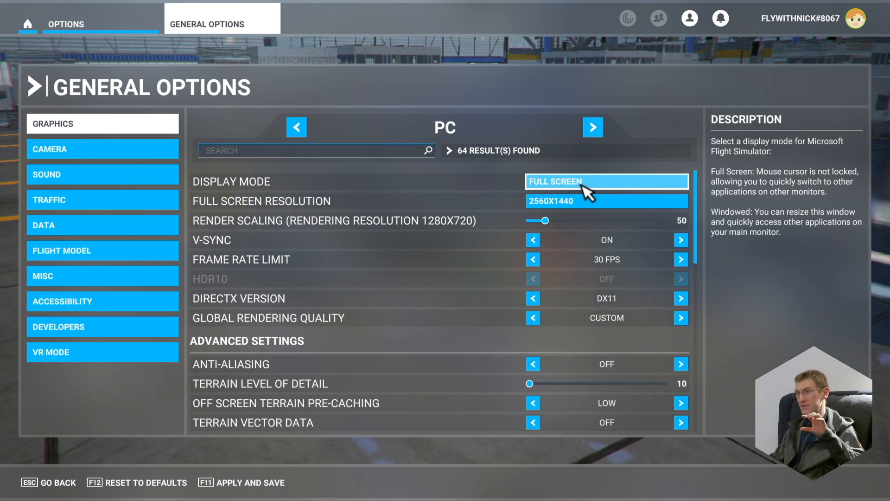
Toggle the full-screen simulator into the VR view and return to the flat PC view
{"action": "key", "text": "ctrl+Tab"}
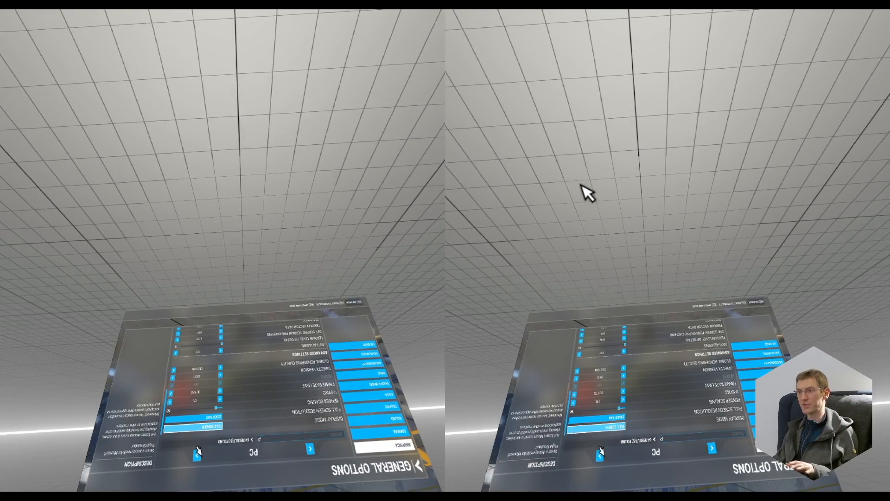
{"action": "key", "text": "Escape"}
{"action": "key", "text": "Escape"}
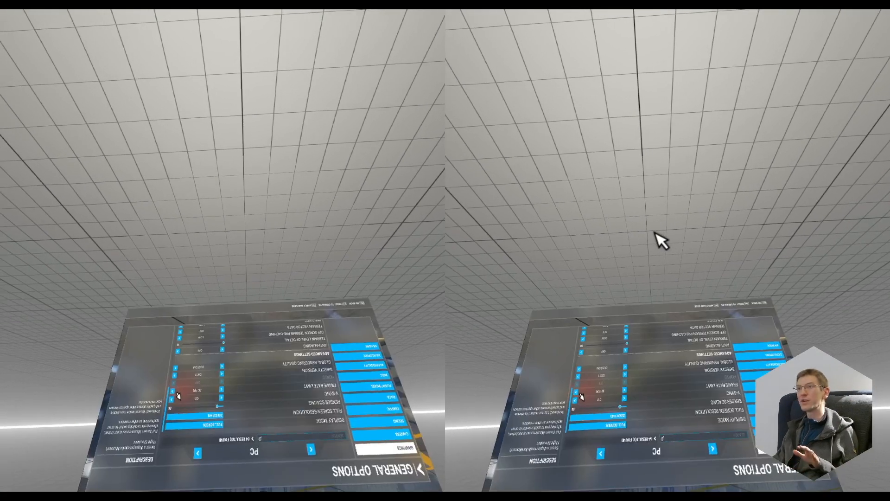
{"action": "key", "text": "ctrl+Tab"}
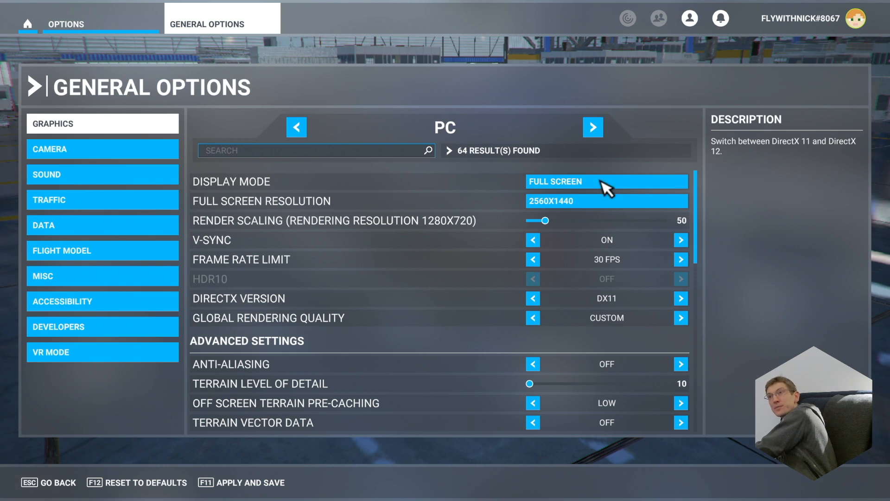
Switch the graphics options from PC to VR and review the whole list from render scaling to glass cockpit refresh rate
{"action": "left_click", "coordinate": [593, 127]}
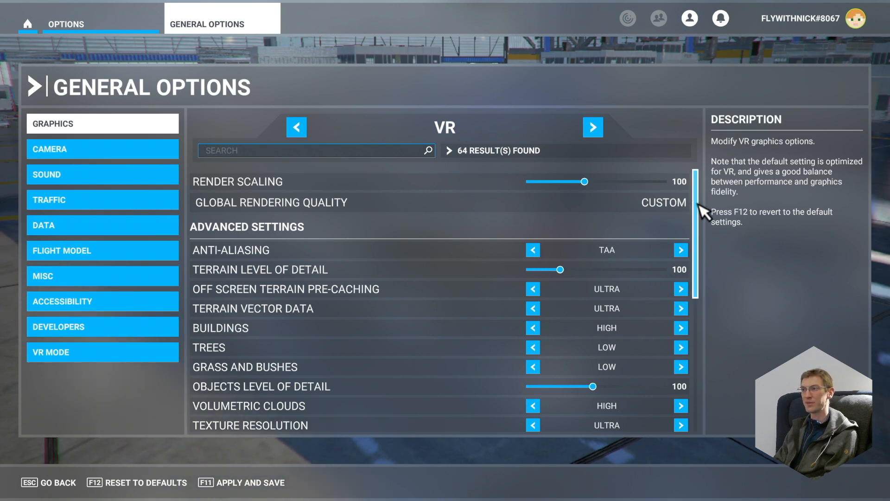
{"action": "left_click_drag", "start_coordinate": [696, 214], "coordinate": [700, 244]}
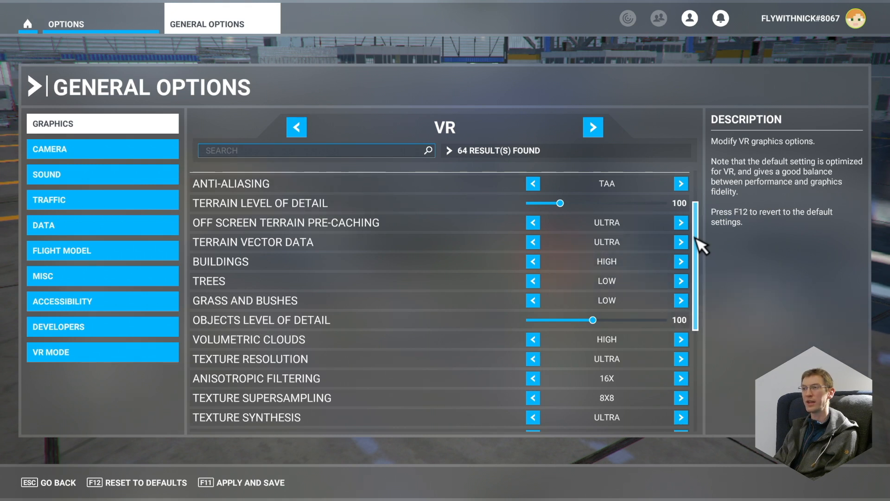
{"action": "left_click_drag", "start_coordinate": [697, 239], "coordinate": [697, 288]}
{"action": "left_click_drag", "start_coordinate": [700, 333], "coordinate": [702, 360]}
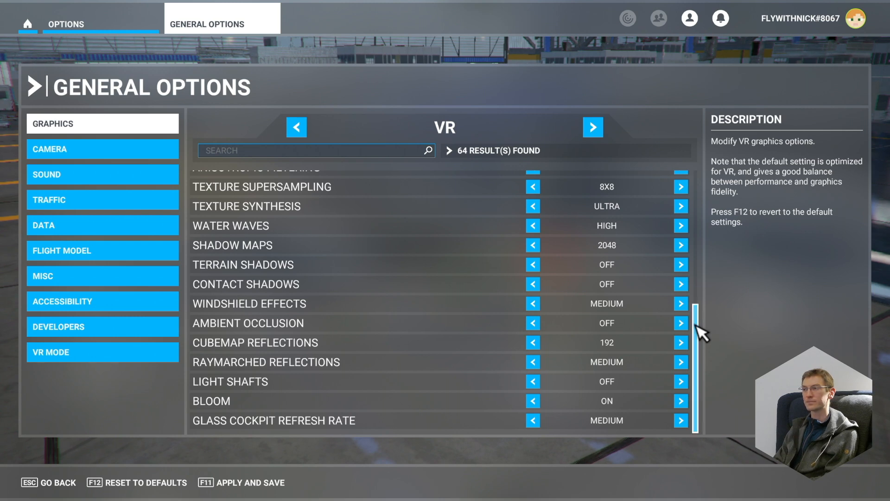
{"action": "left_click_drag", "start_coordinate": [702, 333], "coordinate": [702, 159]}
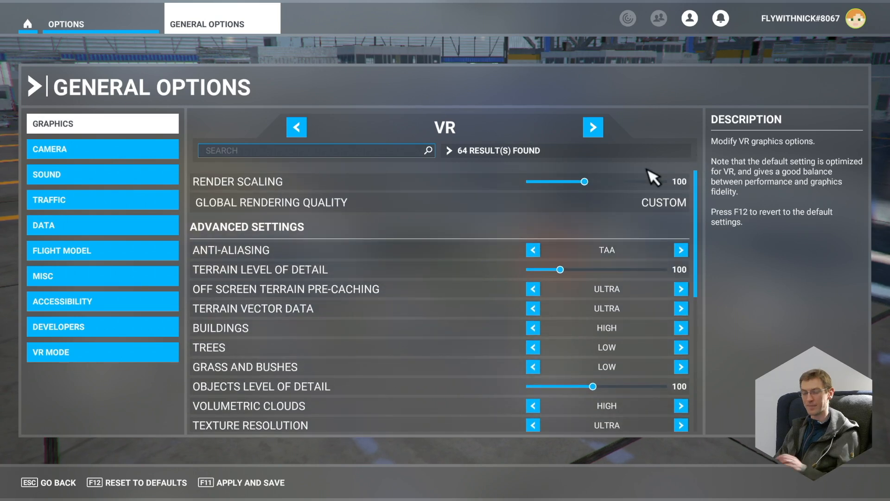
Switch to the Notepad notes and write "ensure PC settings are set up as well" in the bullet under "7. MSFS Settings"
{"action": "key", "text": "alt+Tab"}
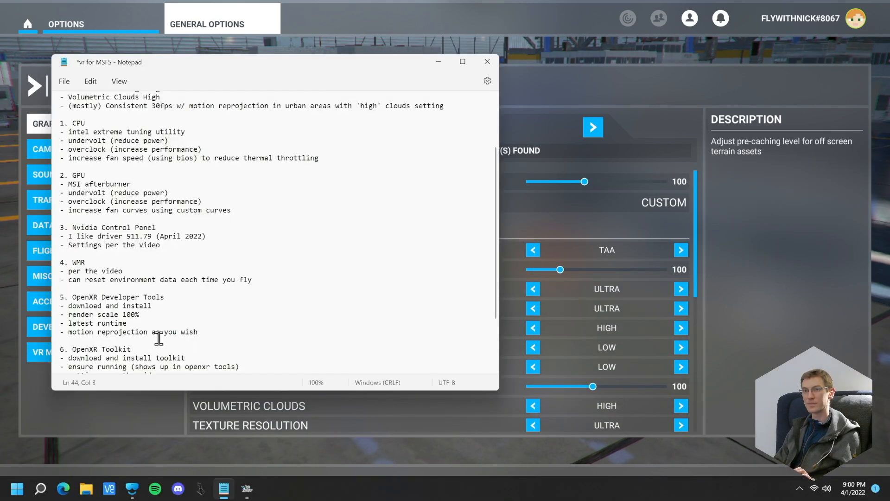
{"action": "scroll", "coordinate": [162, 336], "scroll_direction": "down", "scroll_amount": 3}
{"action": "scroll", "coordinate": [162, 337], "scroll_direction": "down", "scroll_amount": 1}
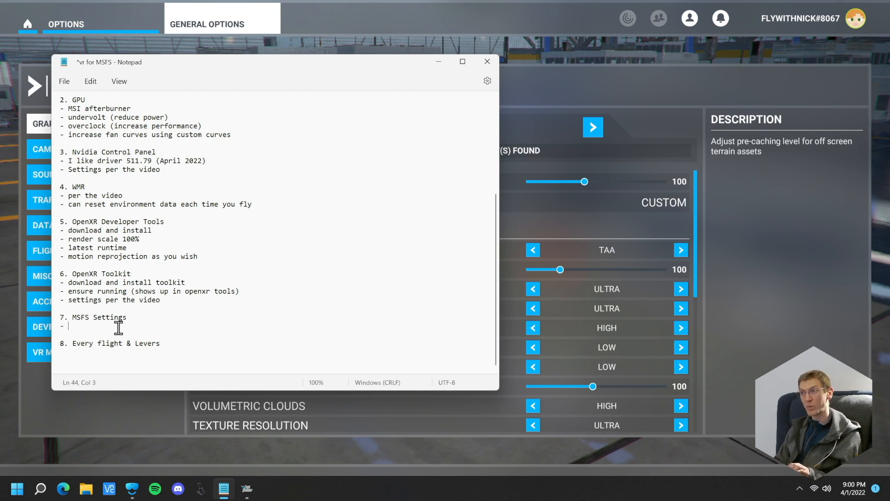
{"action": "type", "text": "PC settings are set up as well"}
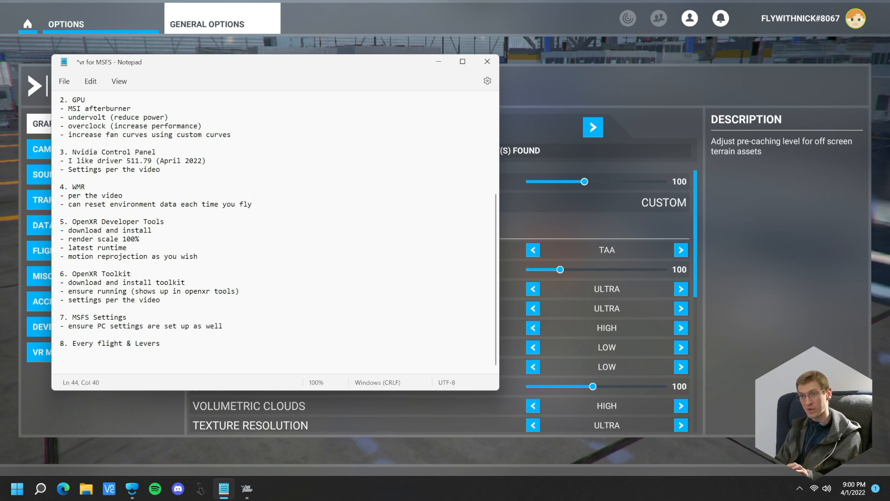
Add the bullet "- ensure monitor not brightest thing in room / MSFS window is small" to the MSFS Settings section
{"action": "key", "text": "Return"}
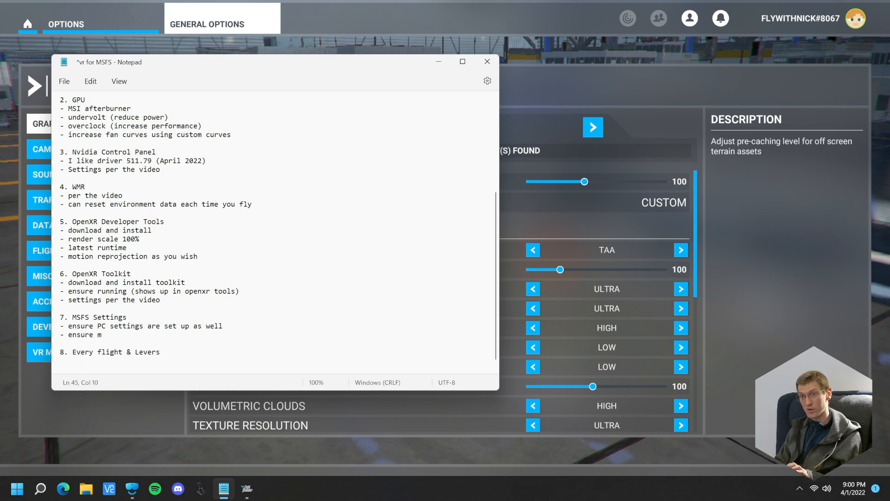
{"action": "key", "text": "BackSpace"}
{"action": "type", "text": "brightest thing in room /"}
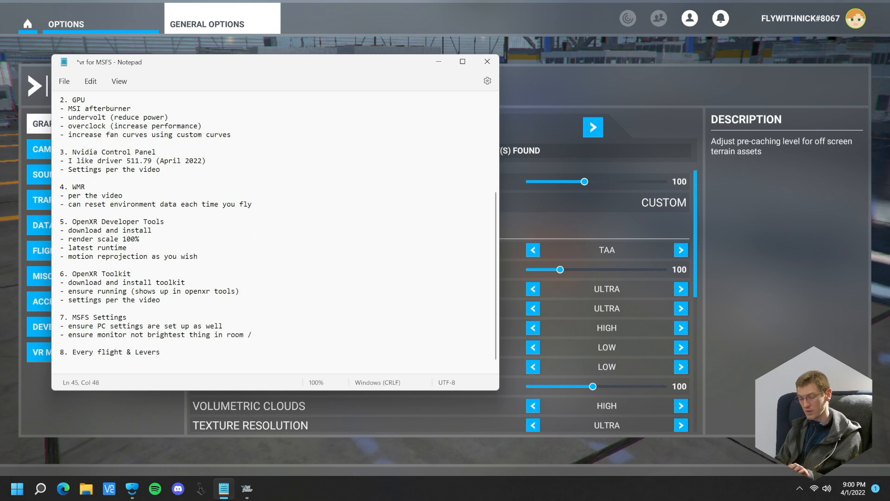
{"action": "type", "text": "R "}
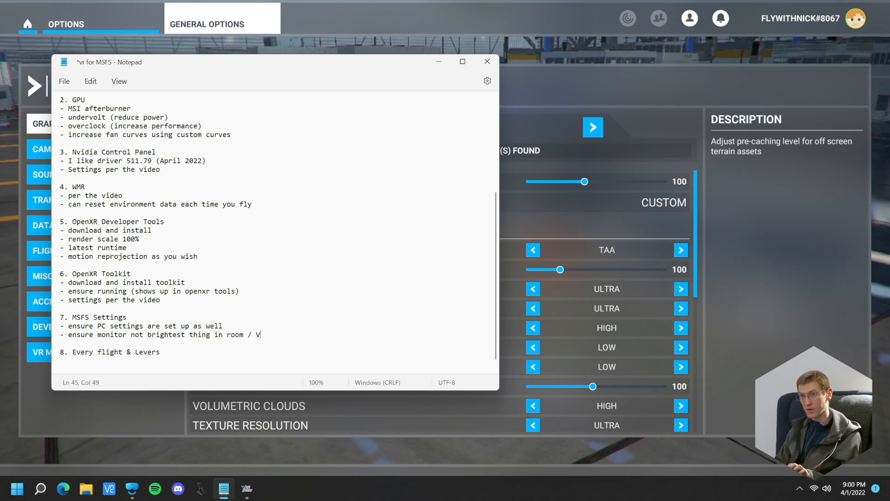
{"action": "type", "text": "SFS window is sm"}
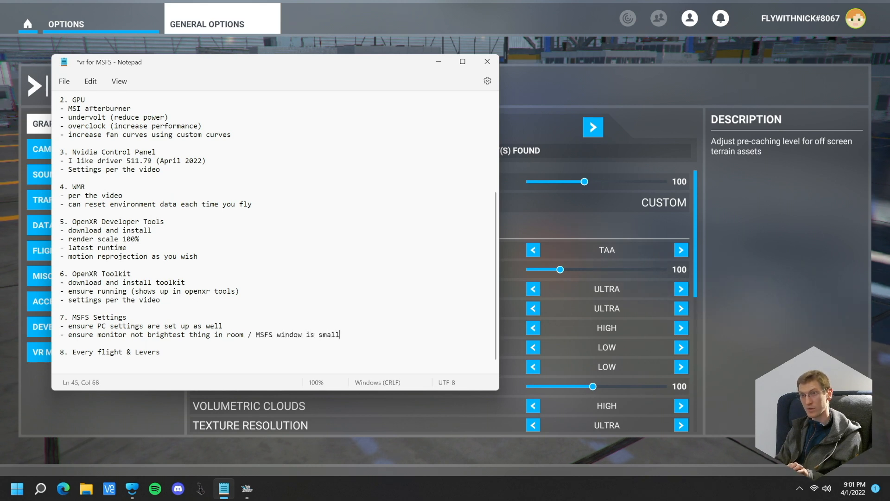
{"action": "type", "text": "all"}
Add a third MSFS Settings bullet reading "- settings per video"
{"action": "key", "text": "Return"}
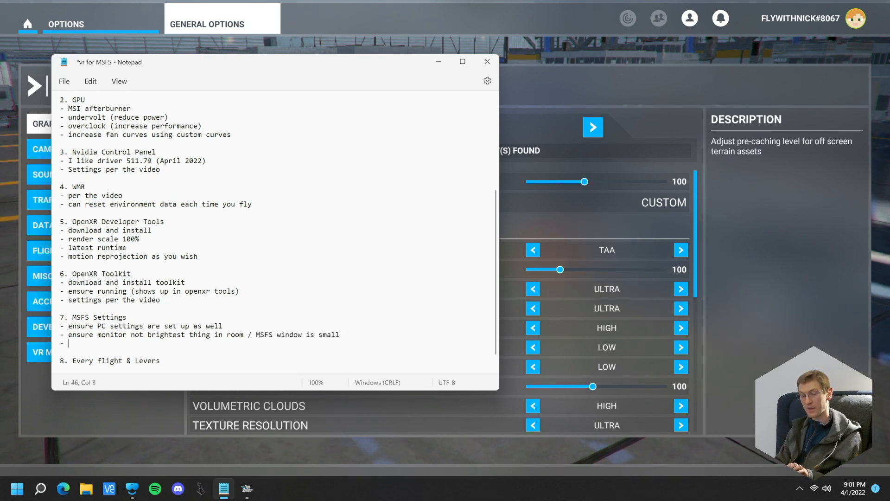
{"action": "type", "text": "- settings "}
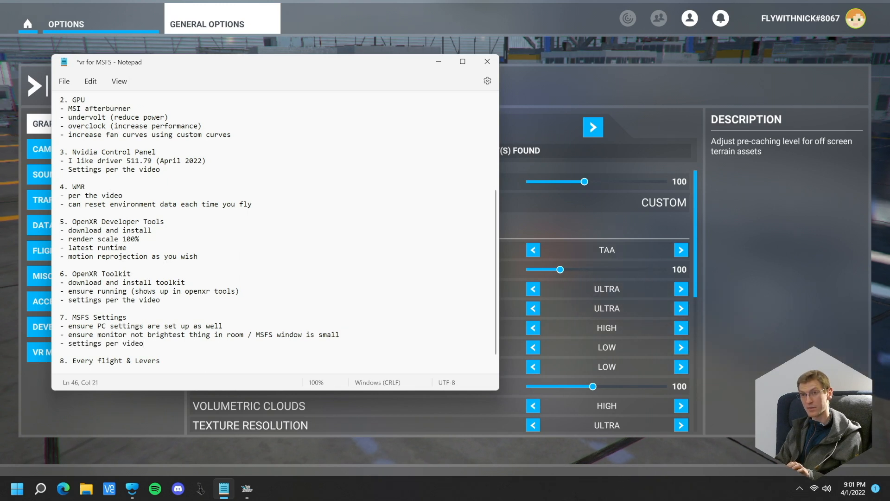
{"action": "type", "text": "per video"}
Start an empty bullet under "8. Every flight & Levers", and reposition and enlarge the Notepad window to show more of the notes
{"action": "scroll", "coordinate": [205, 304], "scroll_direction": "down", "scroll_amount": 1}
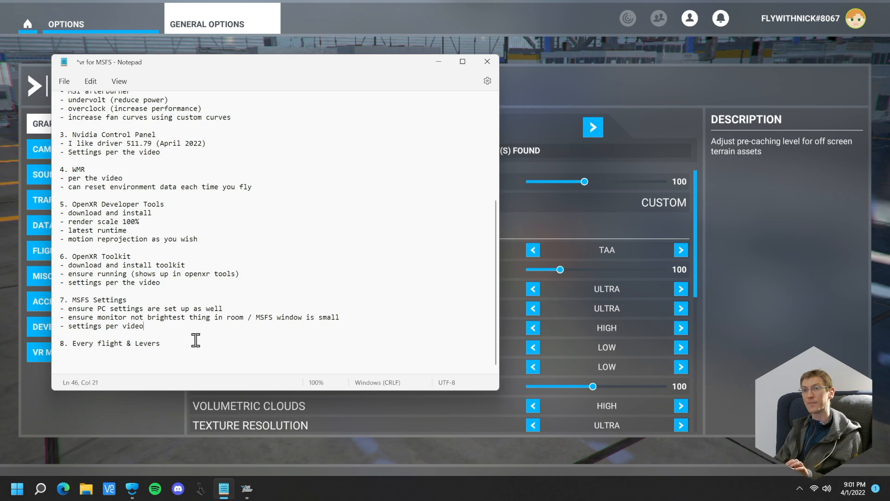
{"action": "left_click", "coordinate": [194, 339]}
{"action": "key", "text": "Return"}
{"action": "type", "text": "-"}
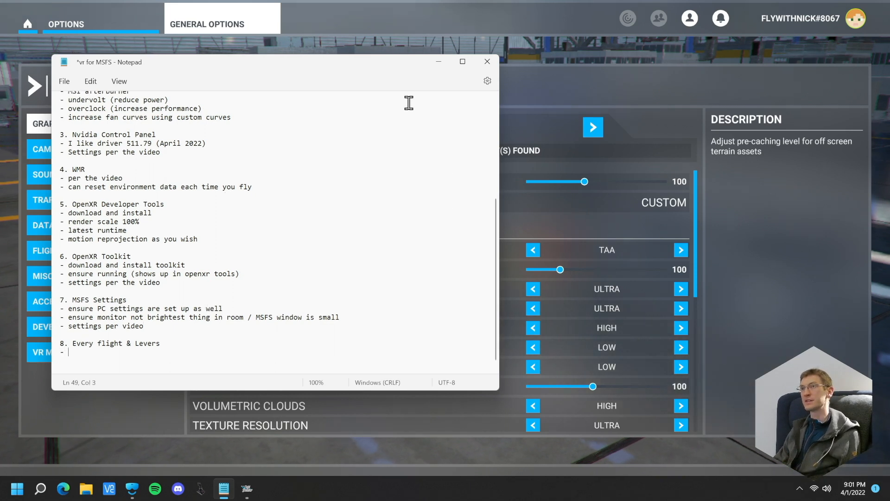
{"action": "left_click_drag", "start_coordinate": [367, 69], "coordinate": [510, 20]}
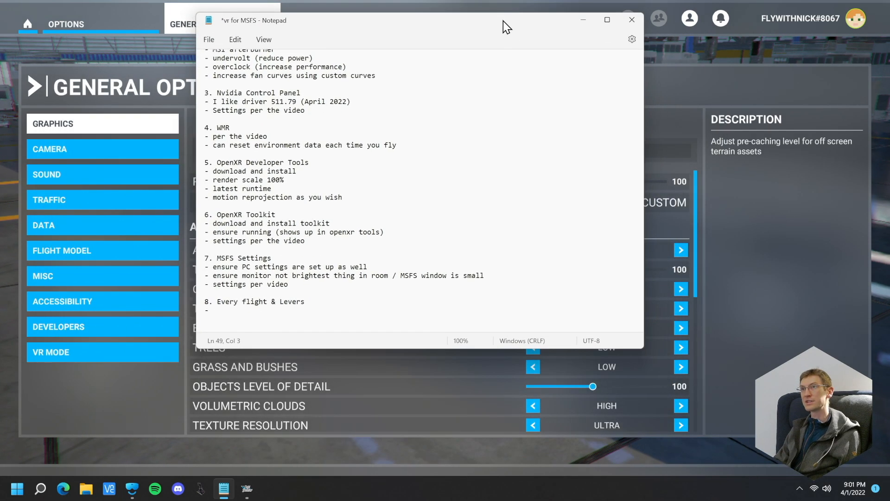
{"action": "left_click_drag", "start_coordinate": [649, 351], "coordinate": [716, 460]}
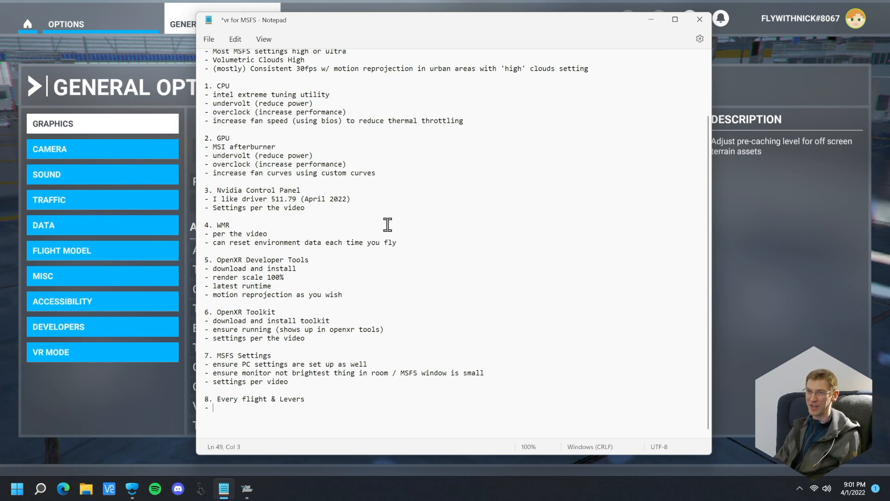
Move and stretch the Notepad window to nearly full screen height, and write "resolution (openxr toolkit)" in the bullet under "8. Every flight & Levers"
{"action": "mouse_move", "coordinate": [345, 20]}
{"action": "left_mouse_down"}
{"action": "mouse_move", "coordinate": [379, 24]}
{"action": "mouse_move", "coordinate": [336, 23]}
{"action": "left_mouse_up"}
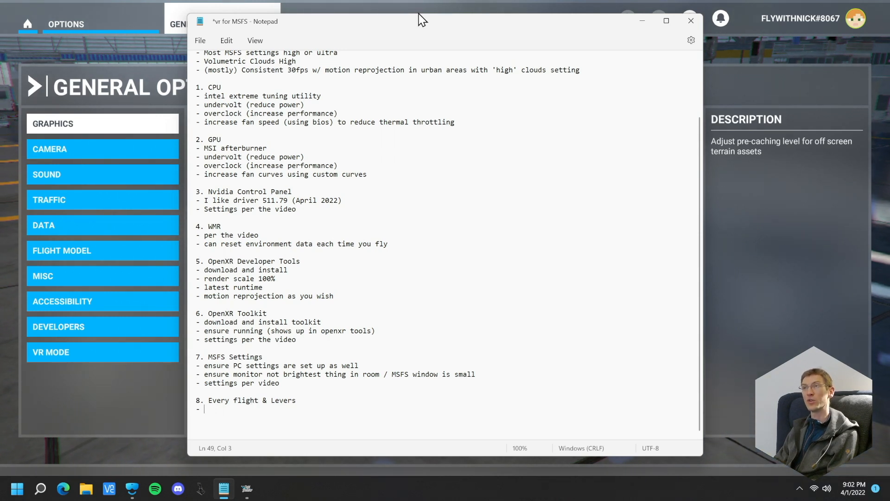
{"action": "mouse_move", "coordinate": [420, 15]}
{"action": "left_mouse_down"}
{"action": "mouse_move", "coordinate": [422, 37]}
{"action": "mouse_move", "coordinate": [427, 0]}
{"action": "left_mouse_up"}
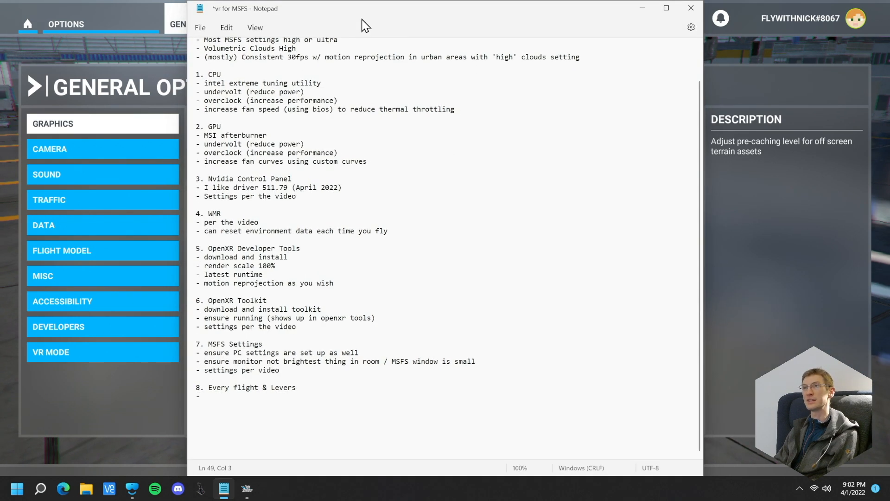
{"action": "mouse_move", "coordinate": [366, 1]}
{"action": "left_mouse_down"}
{"action": "mouse_move", "coordinate": [363, 21]}
{"action": "mouse_move", "coordinate": [373, 12]}
{"action": "left_mouse_up"}
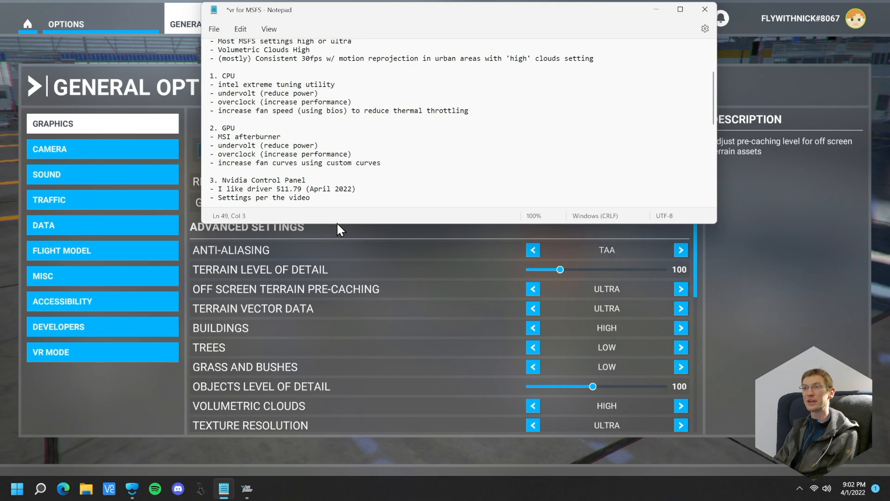
{"action": "left_click_drag", "start_coordinate": [337, 223], "coordinate": [314, 485]}
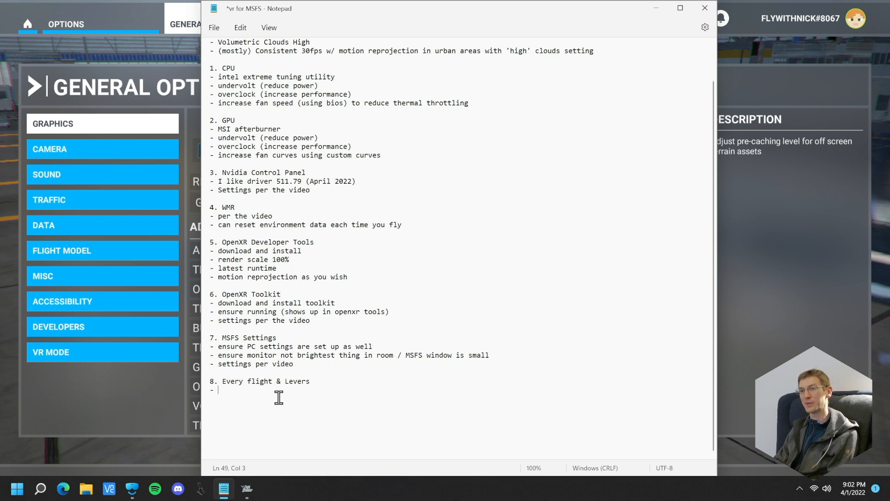
{"action": "type", "text": "re"}
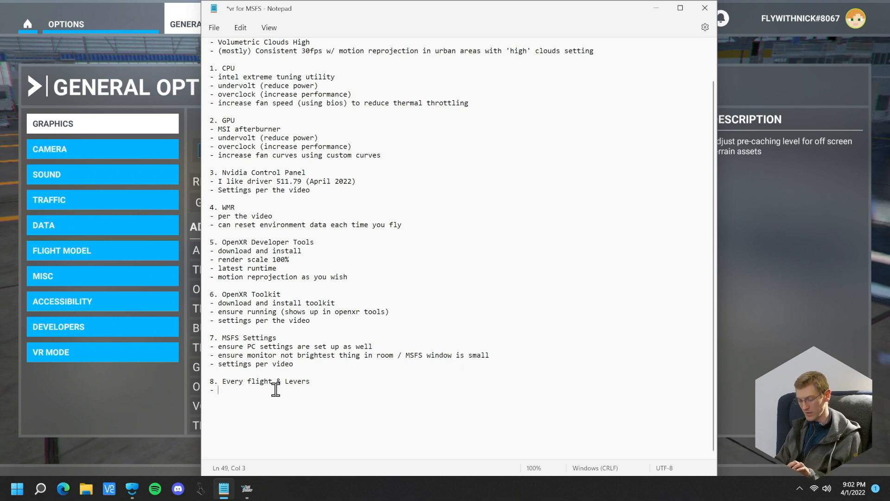
{"action": "type", "text": "you"}
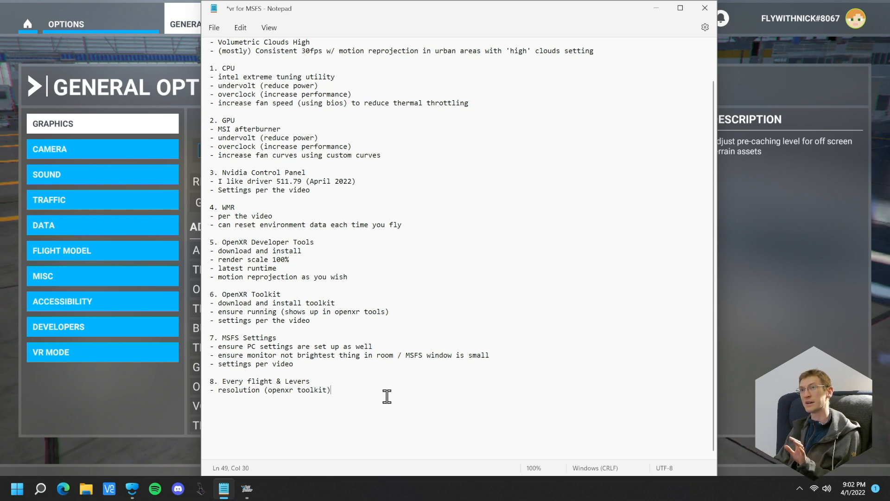
Put the simulator into VR mode, switch to Mixed Reality Portal and open the OpenXR Toolkit menu in the headset view
{"action": "left_click", "coordinate": [131, 55]}
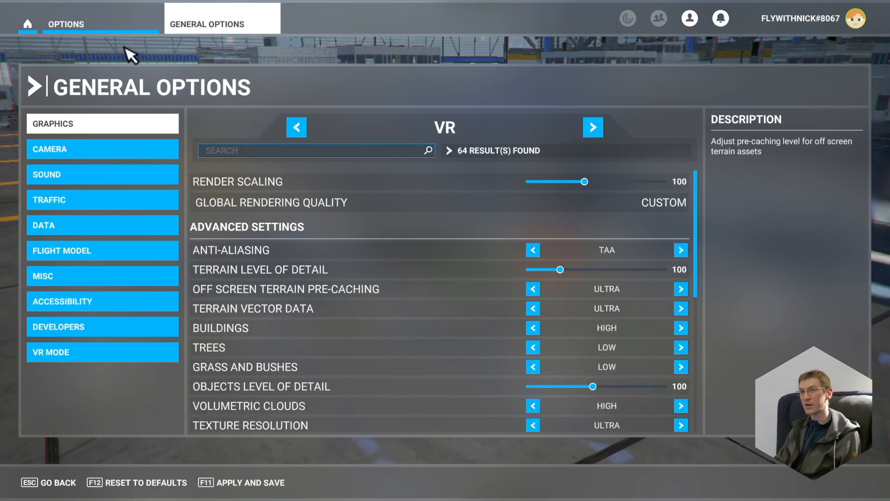
{"action": "key", "text": "ctrl+Tab"}
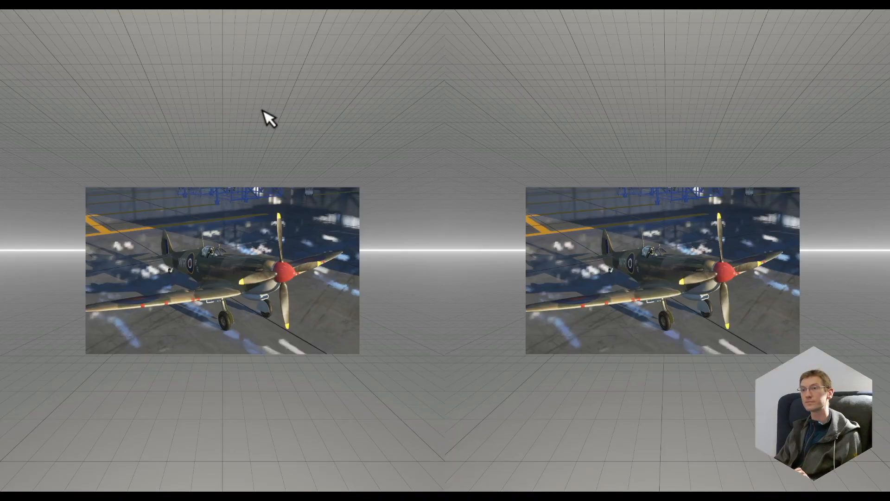
{"action": "key", "text": "alt+Tab"}
{"action": "left_click", "coordinate": [569, 249]}
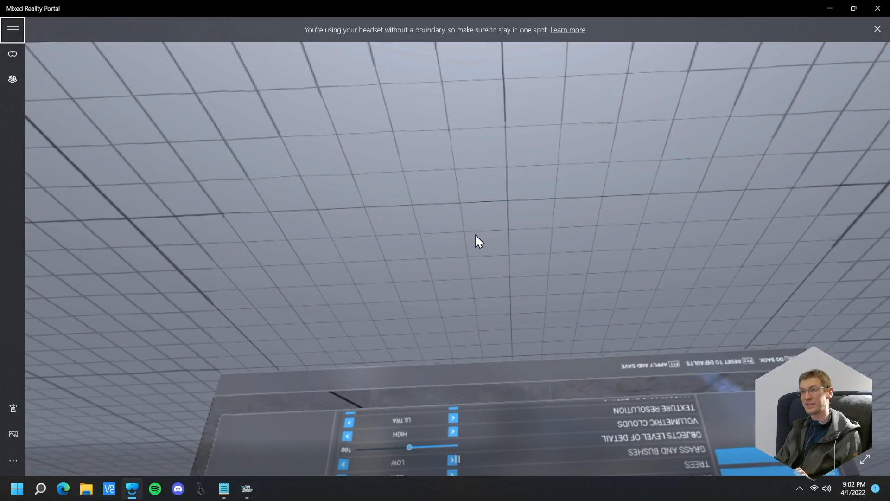
{"action": "key", "text": "ctrl+F2"}
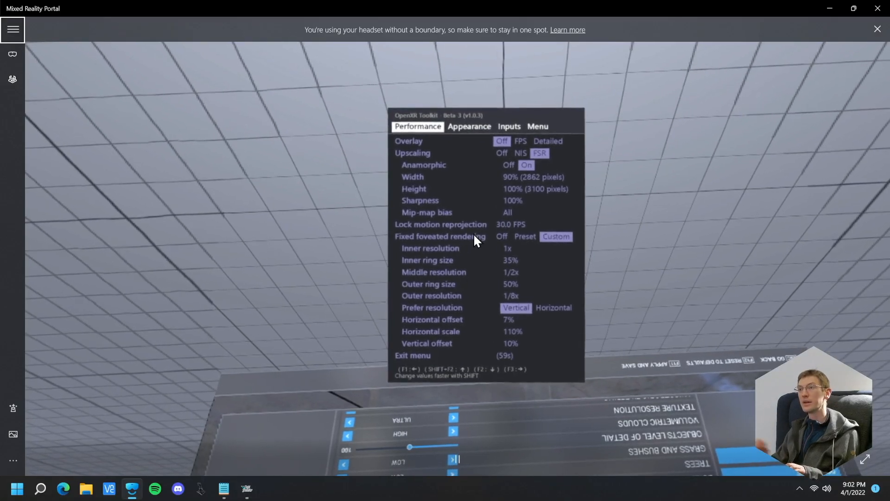
Turn off the Anamorphic option under Upscaling in the OpenXR Toolkit performance settings
{"action": "key", "text": "F2"}
{"action": "key", "text": "F2"}
{"action": "key", "text": "F2"}
{"action": "key", "text": "F2"}
{"action": "key", "text": "F2"}
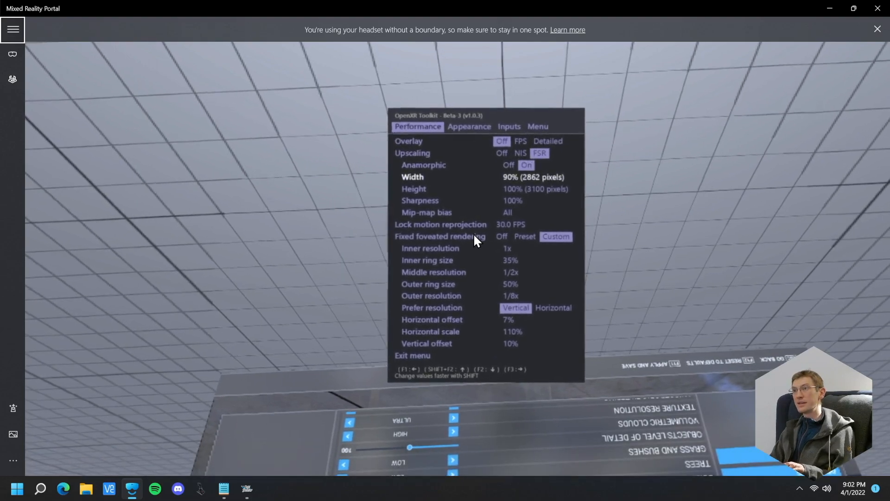
{"action": "key", "text": "F2"}
{"action": "key", "text": "F2"}
{"action": "key", "text": "F2"}
{"action": "key", "text": "F2"}
{"action": "key", "text": "F2"}
{"action": "key", "text": "F2"}
{"action": "key", "text": "F2"}
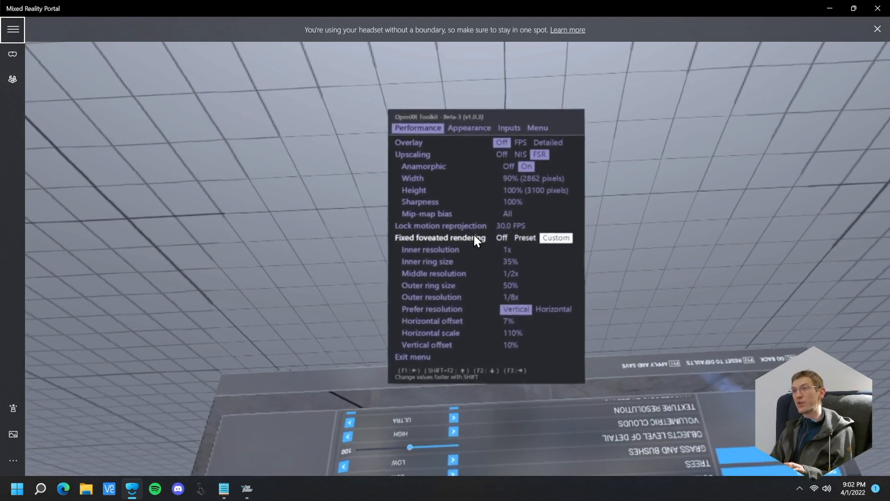
{"action": "key", "text": "F2"}
{"action": "key", "text": "F2"}
{"action": "key", "text": "F2"}
{"action": "key", "text": "F2"}
{"action": "key", "text": "F2"}
{"action": "key", "text": "F2"}
{"action": "key", "text": "F2"}
{"action": "key", "text": "F2"}
{"action": "key", "text": "F2"}
{"action": "key", "text": "F2"}
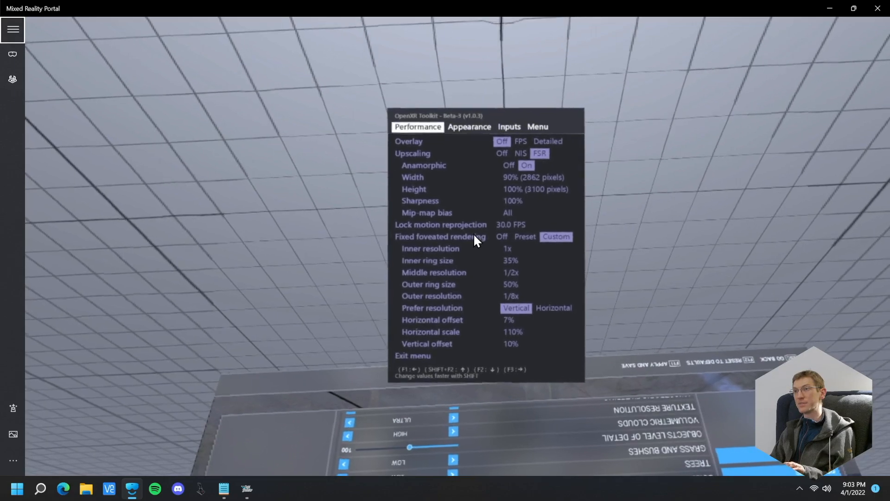
{"action": "key", "text": "F2"}
{"action": "key", "text": "F1"}
{"action": "key", "text": "F2"}
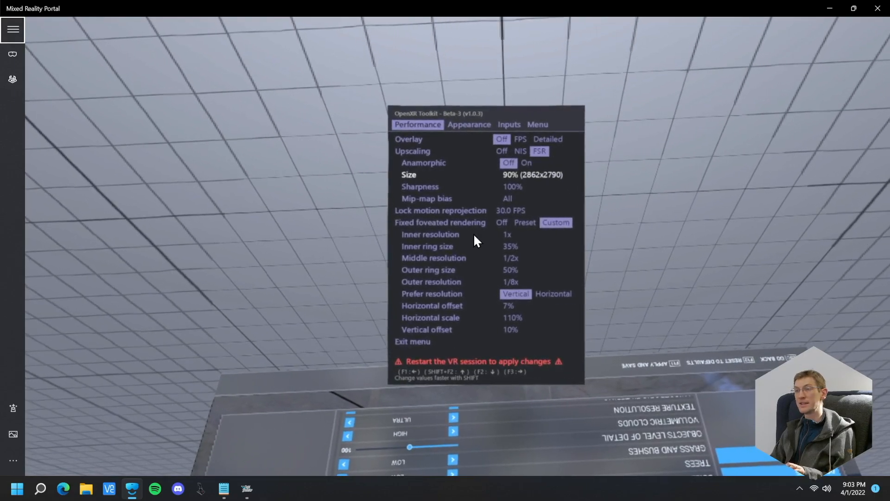
Raise the upscaling Size to 100% (3180x3100)
{"action": "key", "text": "F3"}
{"action": "key", "text": "F3"}
{"action": "key", "text": "F3"}
{"action": "key", "text": "F3"}
{"action": "key", "text": "F3"}
{"action": "key", "text": "F3"}
{"action": "key", "text": "F3"}
{"action": "key", "text": "F3"}
{"action": "key", "text": "F3"}
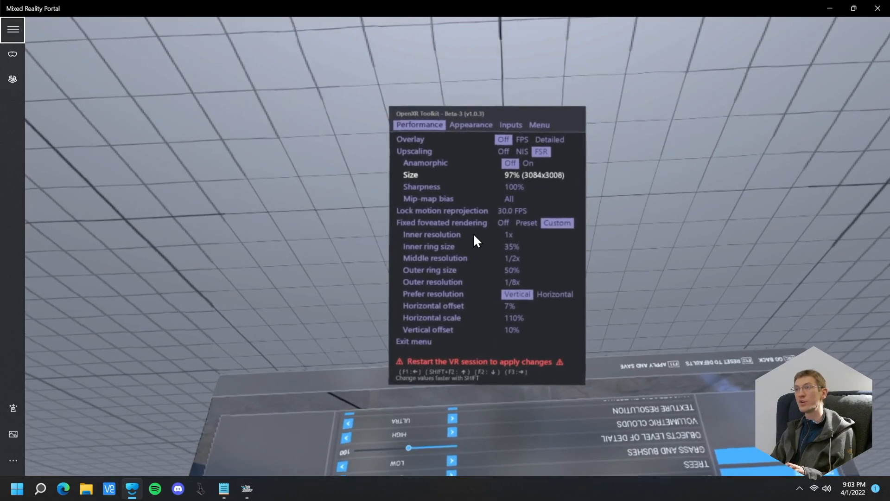
{"action": "key", "text": "F3"}
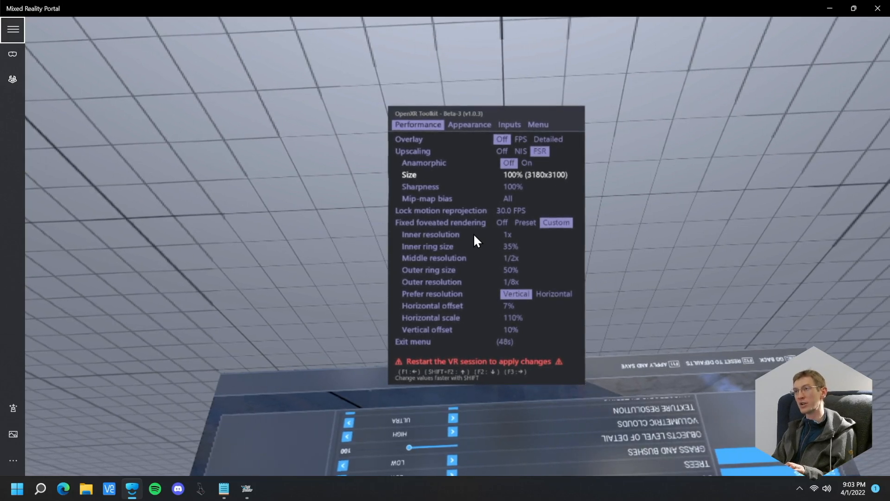
Lower the upscaling Size gradually to about 84%
{"action": "key", "text": "F1"}
{"action": "key", "text": "F3"}
{"action": "key", "text": "F1"}
{"action": "key", "text": "F1"}
{"action": "key", "text": "F1"}
{"action": "key", "text": "F1"}
{"action": "key", "text": "F1"}
{"action": "key", "text": "F1"}
{"action": "key", "text": "F1"}
{"action": "key", "text": "F1"}
{"action": "key", "text": "F1"}
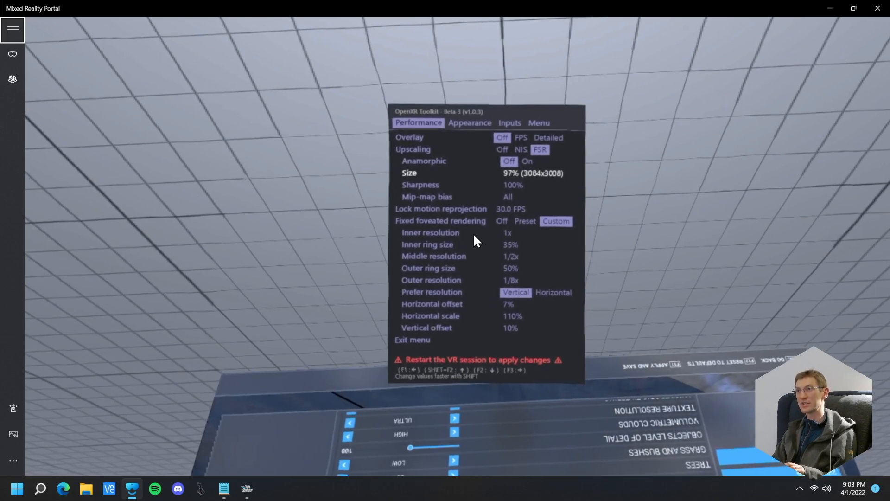
{"action": "key", "text": "F1"}
{"action": "key", "text": "F1"}
{"action": "key", "text": "F1"}
{"action": "key", "text": "F1"}
{"action": "key", "text": "F1"}
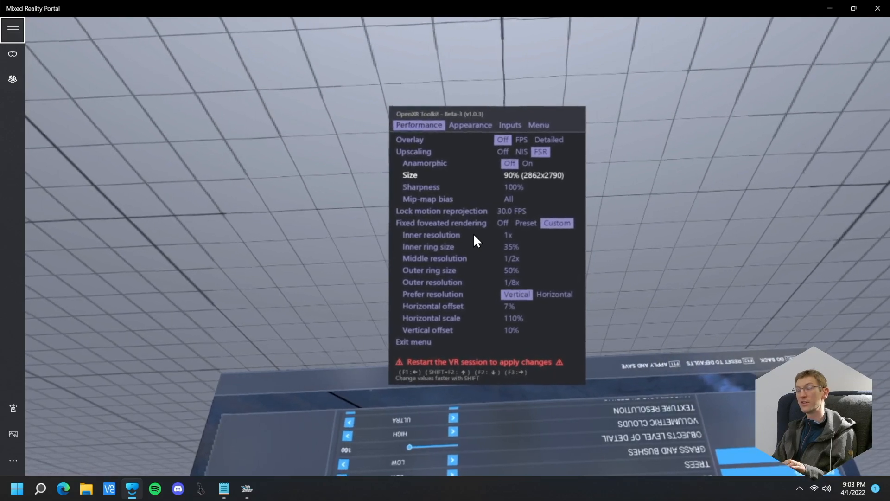
{"action": "key", "text": "F1"}
{"action": "key", "text": "F1"}
{"action": "key", "text": "F1"}
{"action": "key", "text": "F1"}
{"action": "key", "text": "F1"}
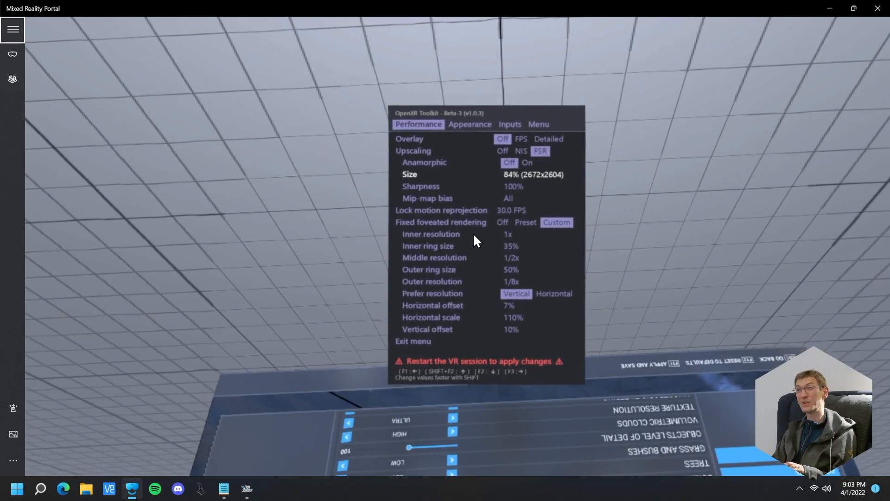
{"action": "key", "text": "F1"}
Bring the upscaling Size back up to 100%
{"action": "key", "text": "F3"}
{"action": "key", "text": "F3"}
{"action": "key", "text": "F3"}
{"action": "key", "text": "F3"}
{"action": "key", "text": "F3"}
{"action": "key", "text": "F3"}
{"action": "key", "text": "F3"}
{"action": "key", "text": "F3"}
{"action": "key", "text": "F3"}
{"action": "key", "text": "F3"}
{"action": "key", "text": "F3"}
{"action": "key", "text": "F3"}
{"action": "key", "text": "F3"}
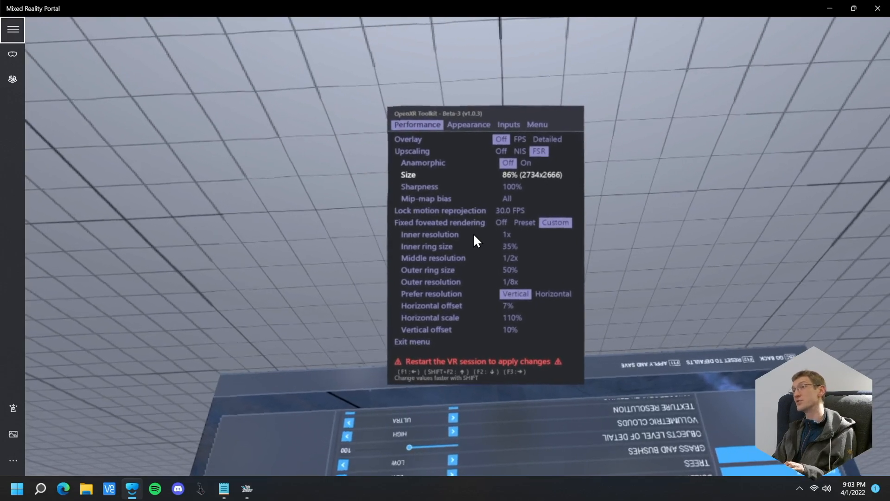
{"action": "key", "text": "F3"}
{"action": "key", "text": "F3"}
{"action": "key", "text": "F3"}
{"action": "key", "text": "F3"}
{"action": "key", "text": "F3"}
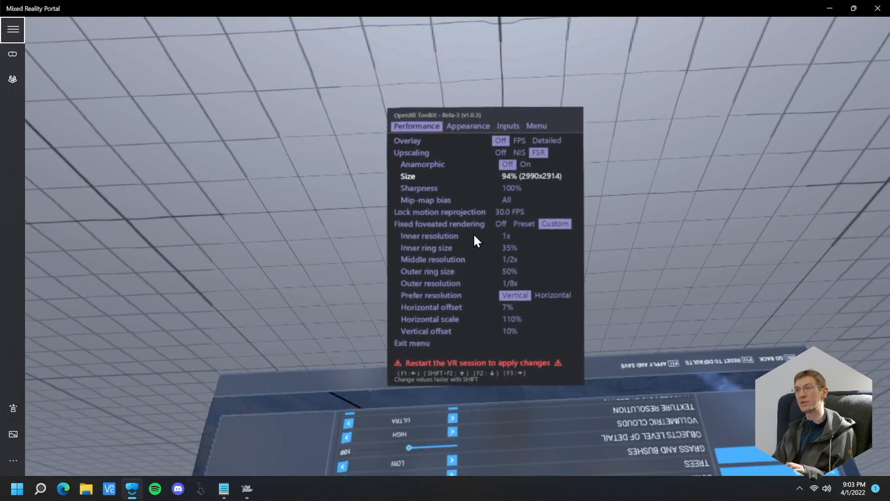
{"action": "key", "text": "F3"}
{"action": "key", "text": "F3"}
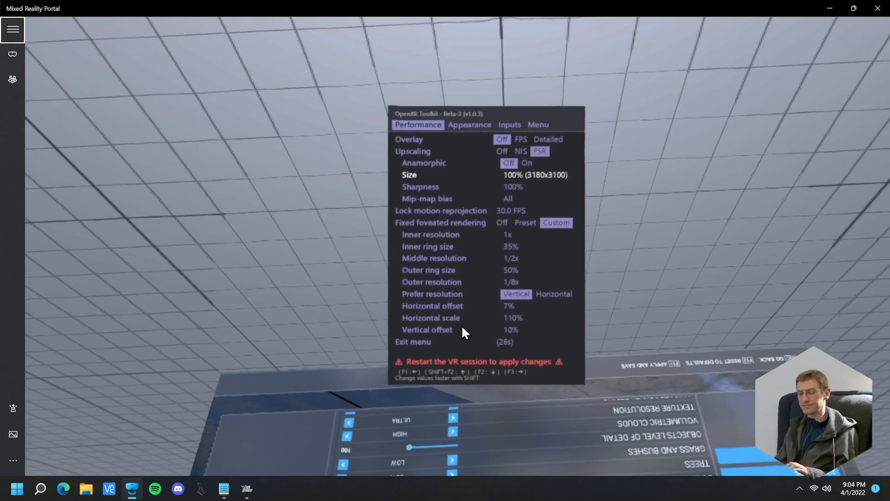
Turn the Anamorphic option under Upscaling back on
{"action": "key", "text": "F2"}
{"action": "key", "text": "F2"}
{"action": "key", "text": "F2"}
{"action": "key", "text": "F2"}
{"action": "key", "text": "F2"}
{"action": "key", "text": "F2"}
{"action": "key", "text": "F2"}
{"action": "key", "text": "F2"}
{"action": "key", "text": "F2"}
{"action": "key", "text": "F2"}
{"action": "key", "text": "F2"}
{"action": "key", "text": "F2"}
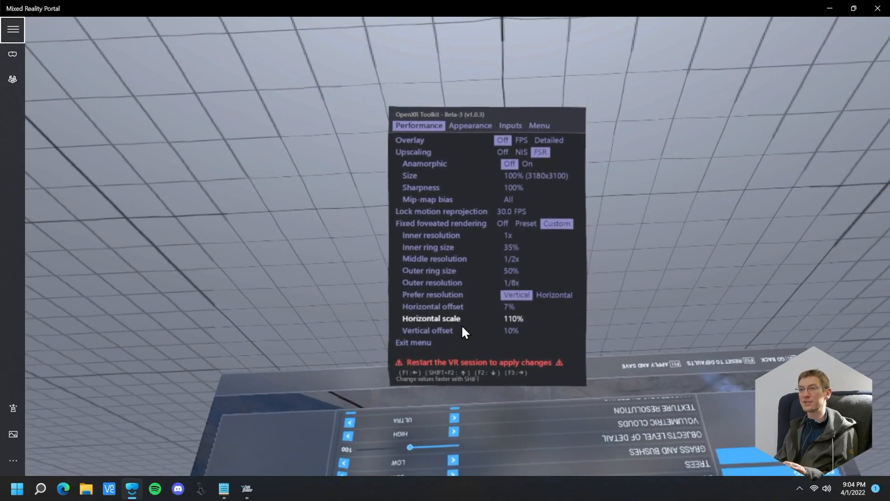
{"action": "key", "text": "F2"}
{"action": "key", "text": "F2"}
{"action": "key", "text": "F2"}
{"action": "key", "text": "F2"}
{"action": "key", "text": "F2"}
{"action": "key", "text": "F2"}
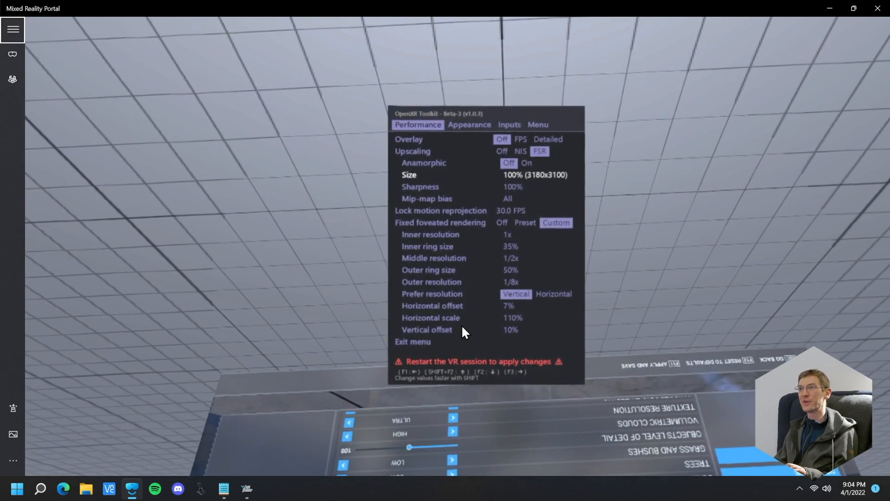
{"action": "key", "text": "F2"}
{"action": "key", "text": "F2"}
{"action": "key", "text": "F2"}
{"action": "key", "text": "F2"}
{"action": "key", "text": "F2"}
{"action": "key", "text": "F2"}
Set the anamorphic upscaling Width to 90% (2862 pixels)
{"action": "key", "text": "F2"}
{"action": "key", "text": "F2"}
{"action": "key", "text": "F2"}
{"action": "key", "text": "F2"}
{"action": "key", "text": "F2"}
{"action": "key", "text": "F2"}
{"action": "key", "text": "F2"}
{"action": "key", "text": "F2"}
{"action": "key", "text": "F2"}
{"action": "key", "text": "F2"}
{"action": "key", "text": "F2"}
{"action": "key", "text": "F2"}
{"action": "key", "text": "F3"}
{"action": "key", "text": "F2"}
{"action": "key", "text": "F1"}
{"action": "key", "text": "F1"}
{"action": "key", "text": "F1"}
{"action": "key", "text": "F1"}
{"action": "key", "text": "F1"}
{"action": "key", "text": "F1"}
{"action": "key", "text": "F1"}
{"action": "key", "text": "F1"}
{"action": "key", "text": "F1"}
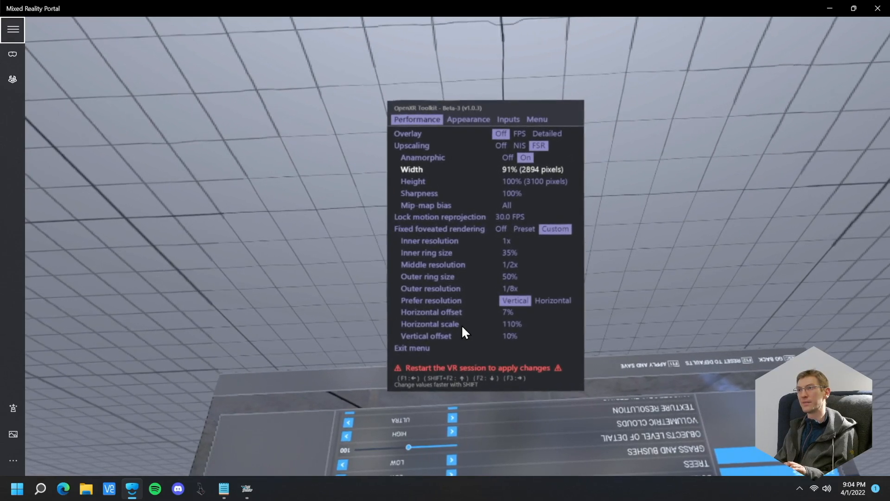
{"action": "key", "text": "F1"}
Exit the OpenXR Toolkit menu and take the simulator out of VR mode
{"action": "key", "text": "F2"}
{"action": "key", "text": "F2"}
{"action": "key", "text": "F2"}
{"action": "key", "text": "F2"}
{"action": "key", "text": "F2"}
{"action": "key", "text": "F2"}
{"action": "key", "text": "F2"}
{"action": "key", "text": "F2"}
{"action": "key", "text": "F2"}
{"action": "key", "text": "F2"}
{"action": "key", "text": "F2"}
{"action": "key", "text": "F2"}
{"action": "key", "text": "F2"}
{"action": "key", "text": "F2"}
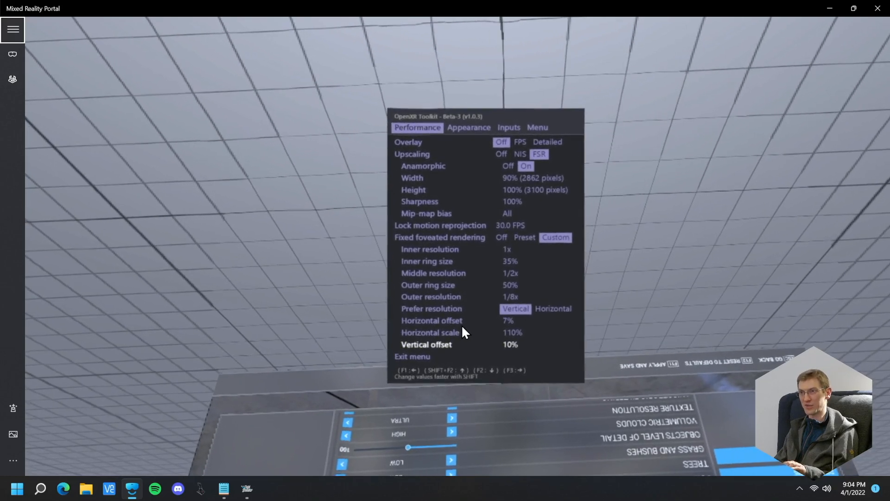
{"action": "key", "text": "F2"}
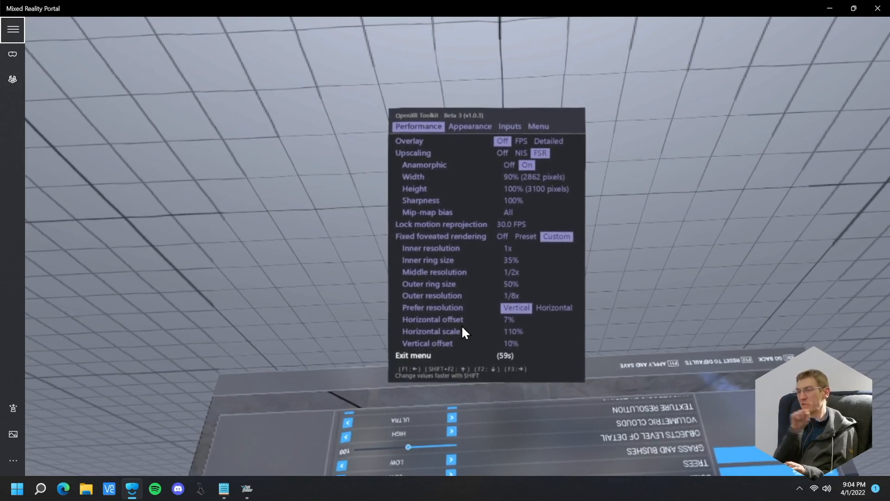
{"action": "key", "text": "F2"}
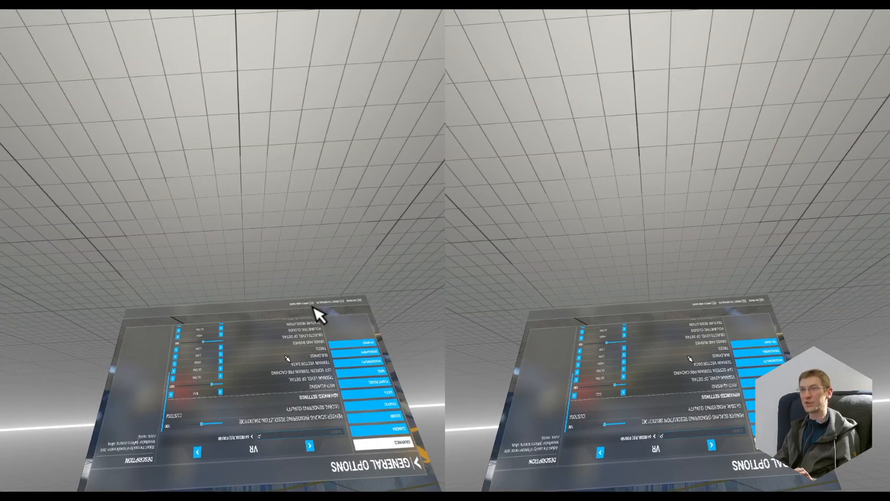
{"action": "key", "text": "ctrl+Tab"}
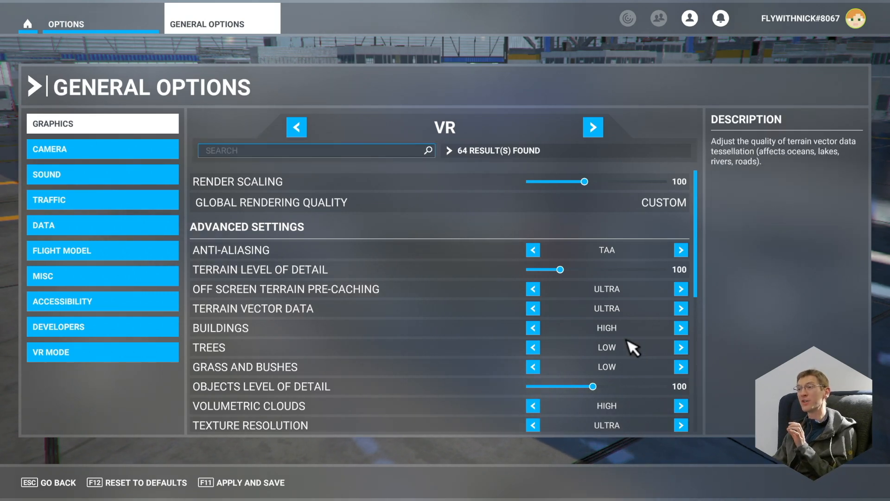
Display the simulator's VR graphics settings and set Volumetric Clouds to Medium
{"action": "key", "text": "Escape"}
{"action": "key", "text": "Escape"}
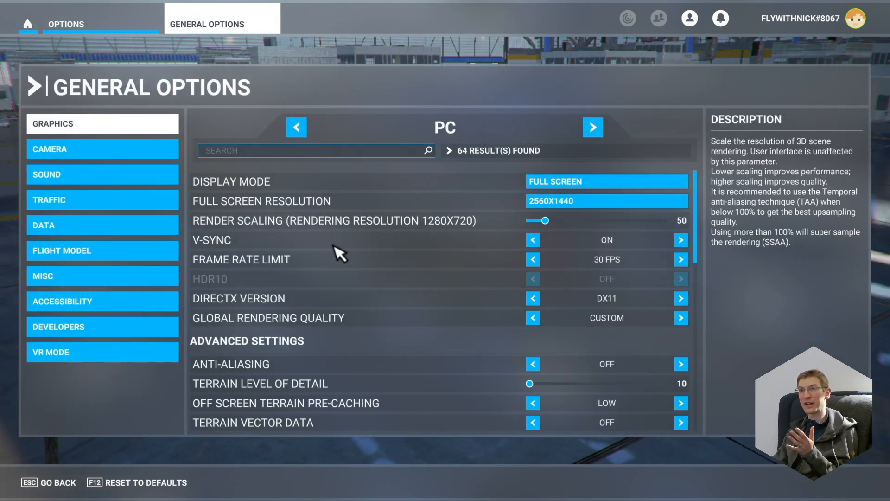
{"action": "left_click", "coordinate": [589, 129]}
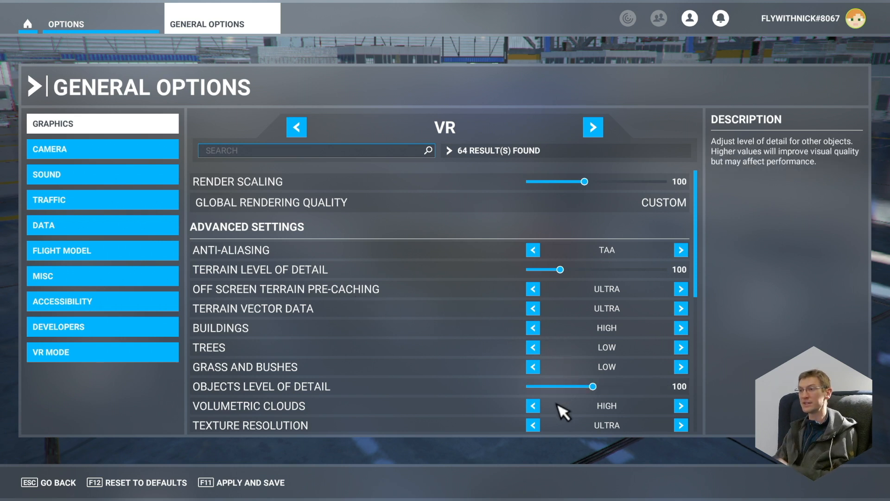
{"action": "left_click", "coordinate": [534, 408]}
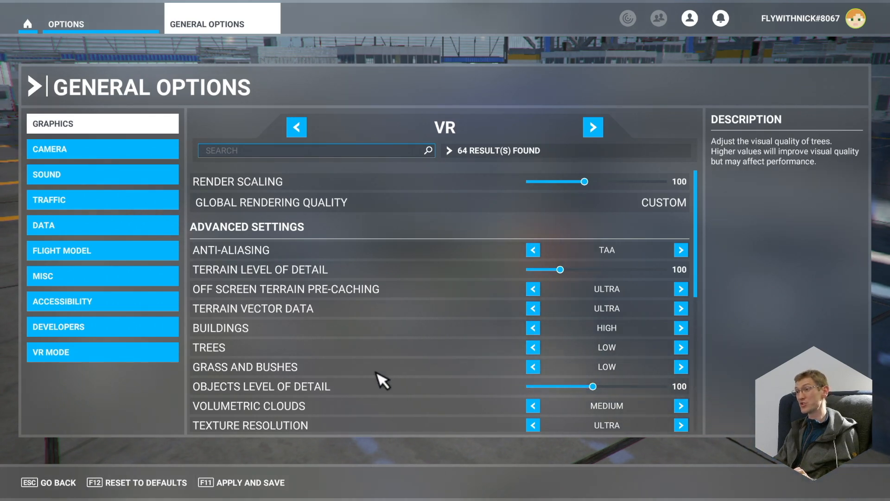
{"action": "scroll", "coordinate": [333, 355], "scroll_direction": "down", "scroll_amount": 5}
{"action": "scroll", "coordinate": [425, 282], "scroll_direction": "up", "scroll_amount": 7}
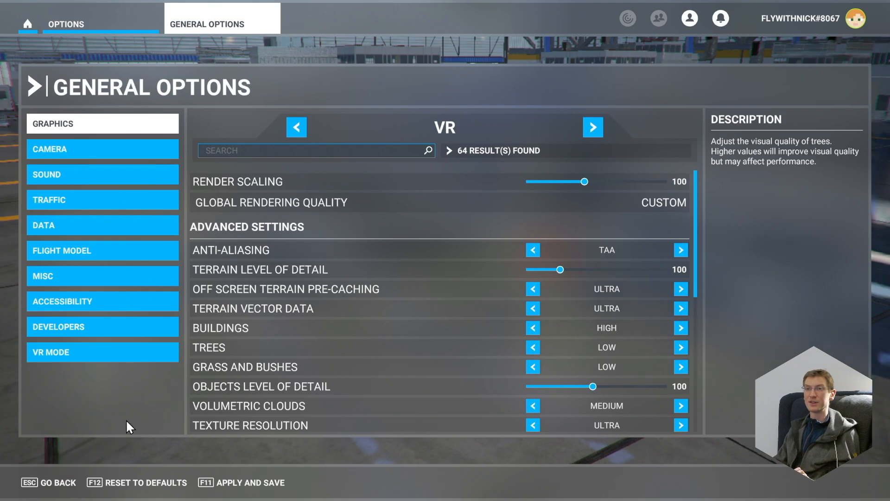
Switch to the Notepad notes and add the bullet "- volumetric clouds from high to medium" under "8. Every flight & Levers"
{"action": "key", "text": "alt+Tab"}
{"action": "left_click", "coordinate": [664, 245]}
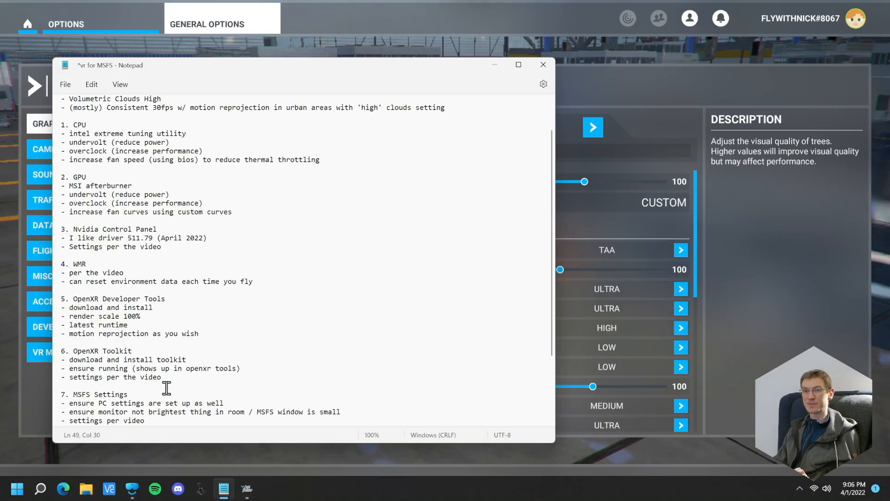
{"action": "scroll", "coordinate": [162, 390], "scroll_direction": "down", "scroll_amount": 2}
{"action": "key", "text": "Return"}
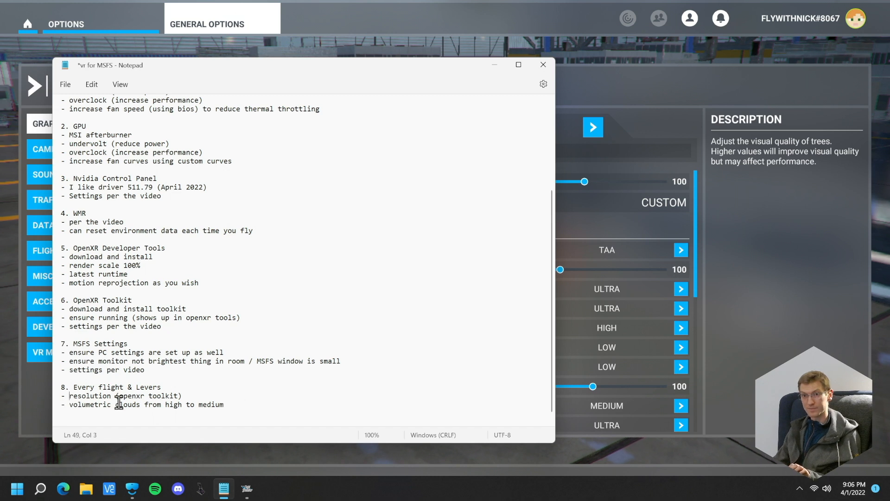
Under section 8, add an "IF STUTTERING:" line and reword its bullets to "- reduce resolution (openxr toolkit)" and "- turn volumetric clouds from high to medium"
{"action": "type", "text": "reduce"}
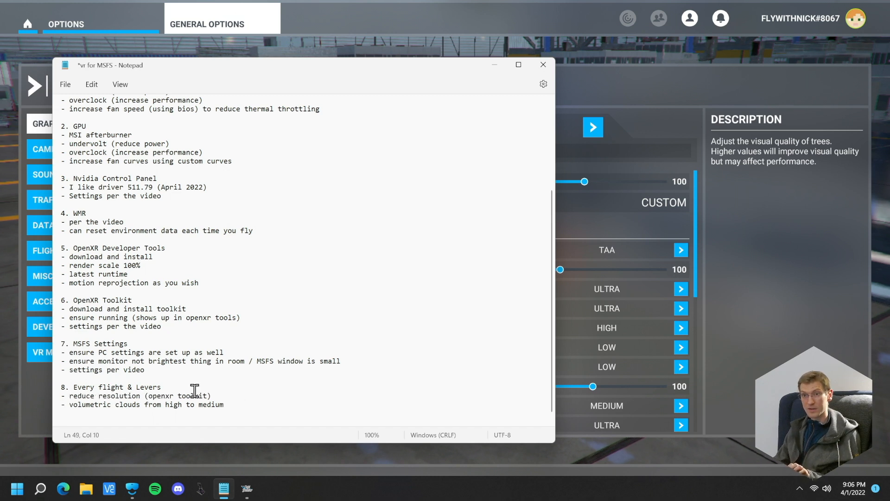
{"action": "key", "text": "Return"}
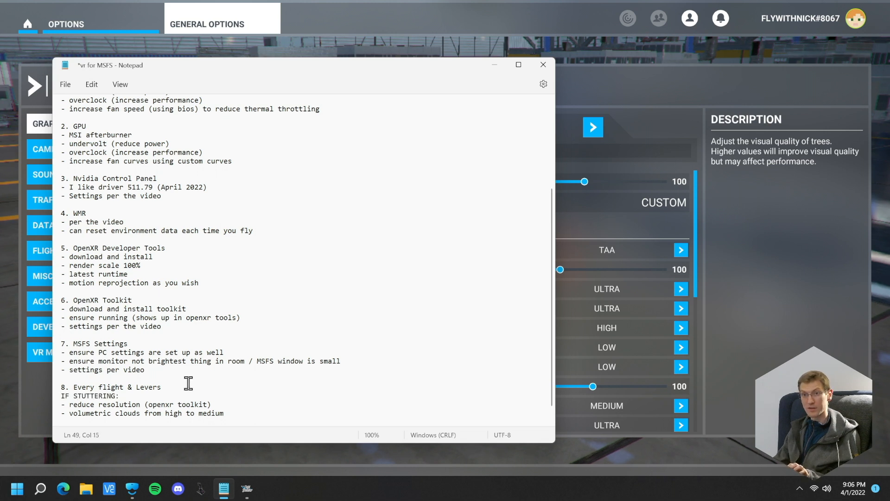
{"action": "left_click", "coordinate": [72, 414]}
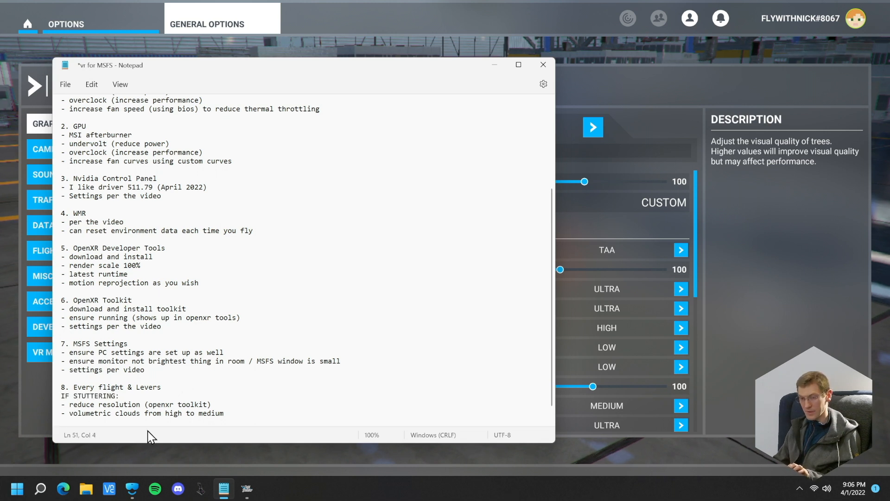
{"action": "type", "text": "turn"}
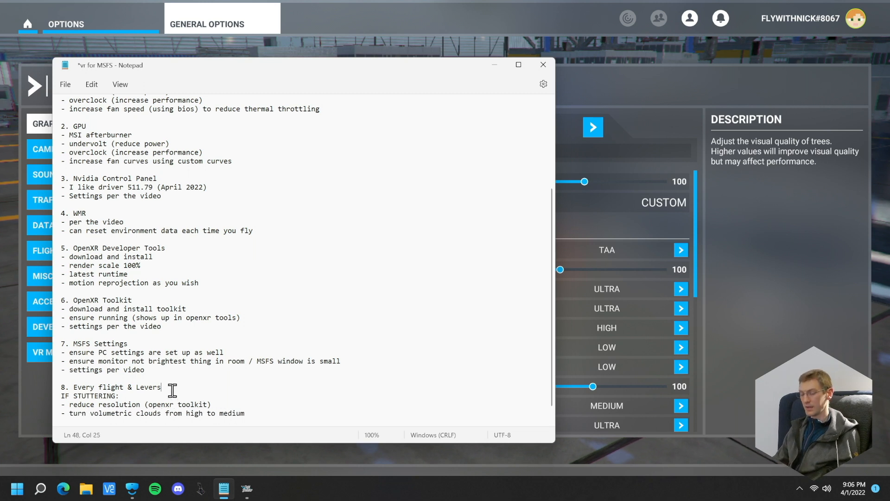
Start a new bullet above "IF STUTTERING:" and open the Windows Mixed Reality environment data settings
{"action": "key", "text": "Return"}
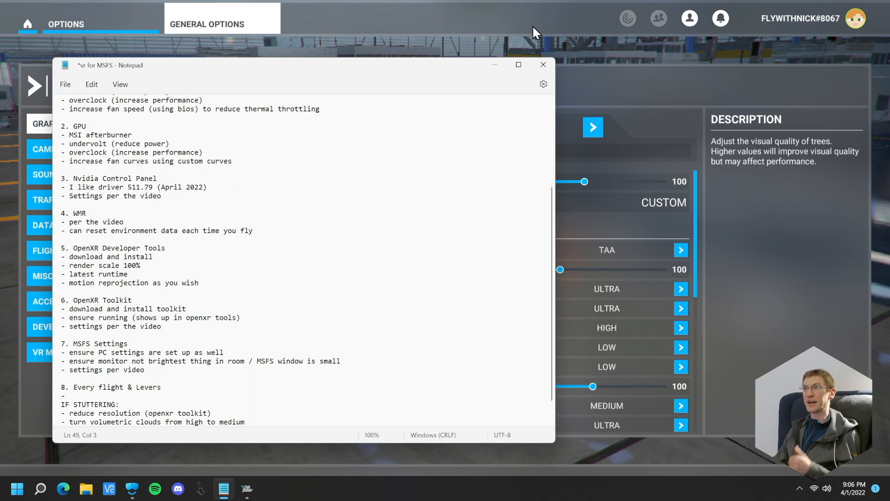
{"action": "left_click", "coordinate": [470, 35]}
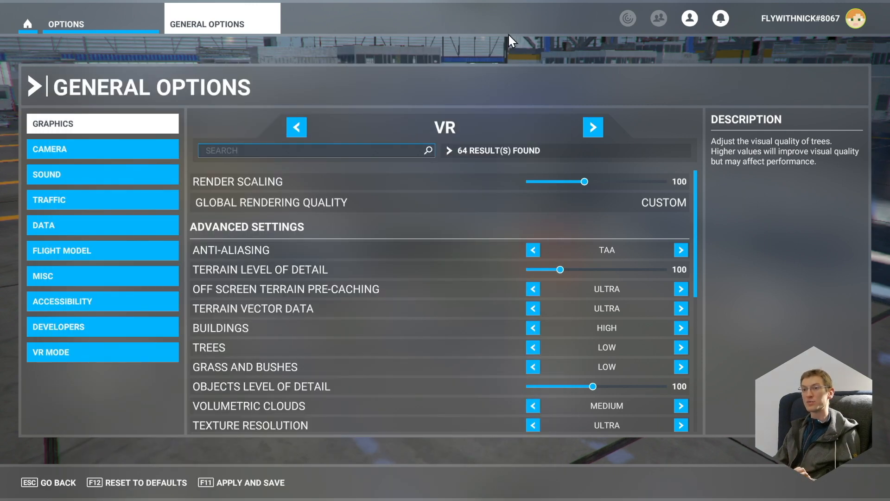
{"action": "key", "text": "alt+Tab"}
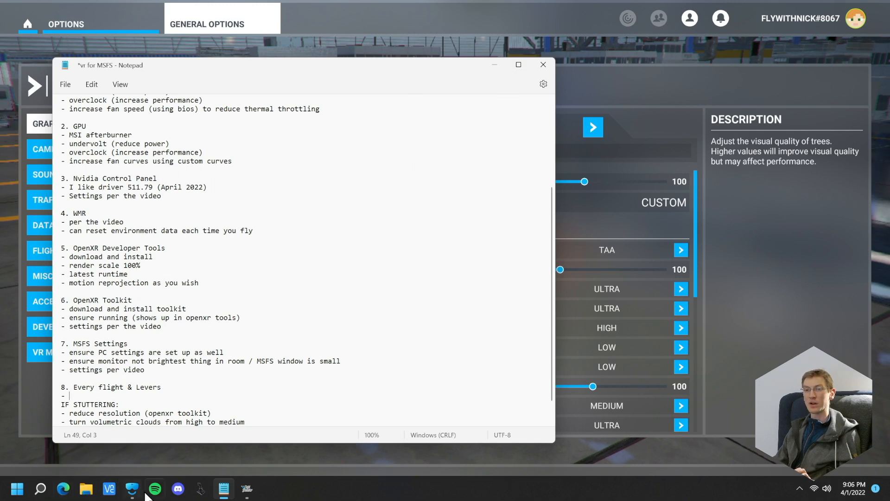
{"action": "scroll", "coordinate": [185, 387], "scroll_direction": "down", "scroll_amount": 1}
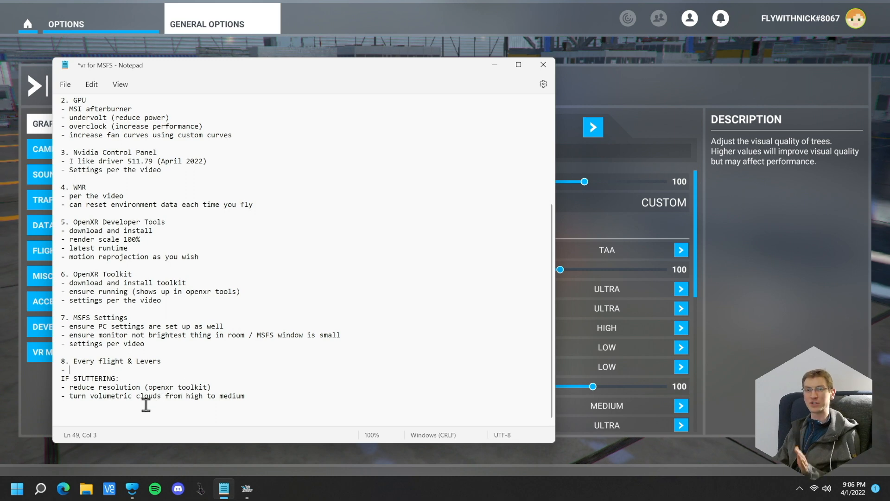
{"action": "left_click", "coordinate": [40, 488]}
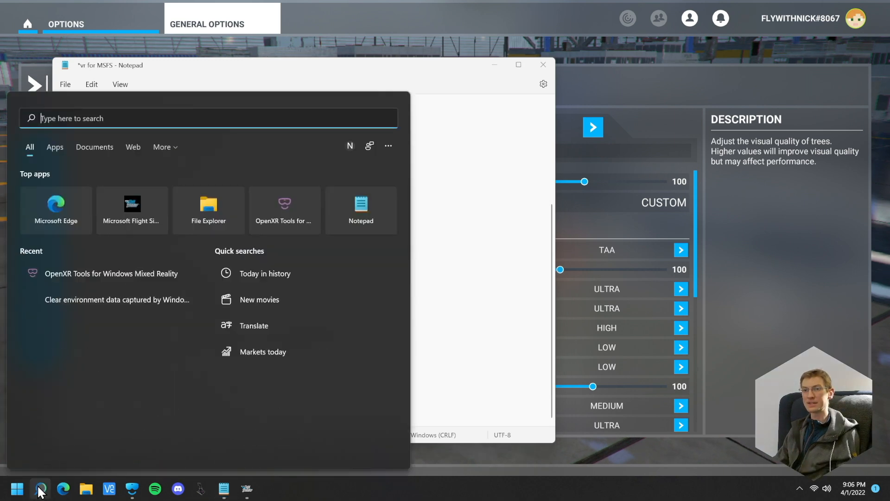
{"action": "left_click", "coordinate": [84, 306]}
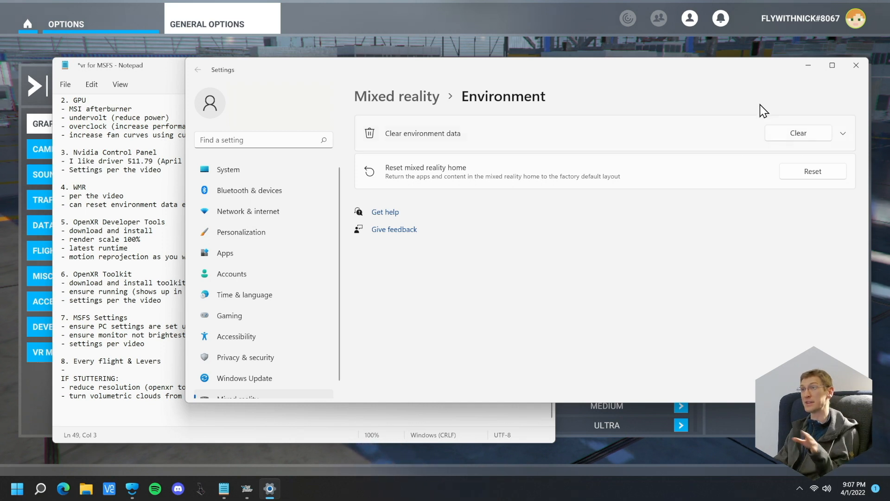
Minimize the Settings window and complete the empty bullet in the notes with "reset environment data in wmr settings every time"
{"action": "left_click", "coordinate": [816, 63]}
{"action": "type", "text": "reset "}
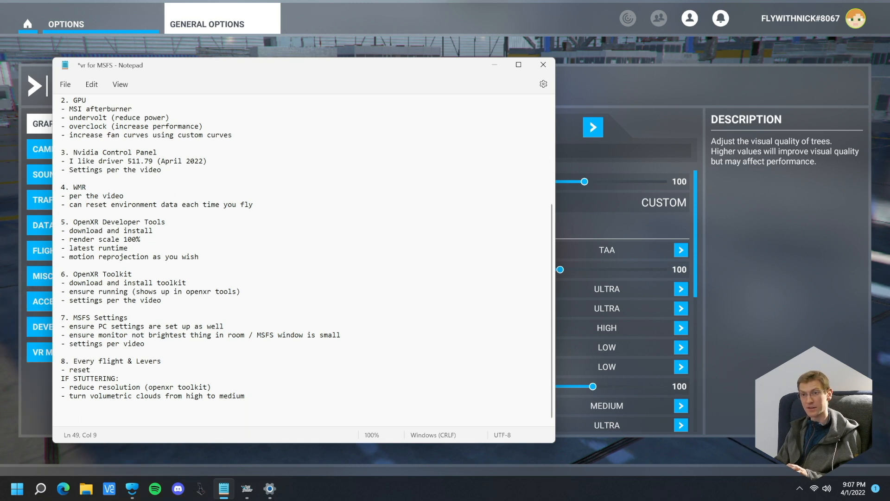
{"action": "type", "text": "environment data in wmr settings every time"}
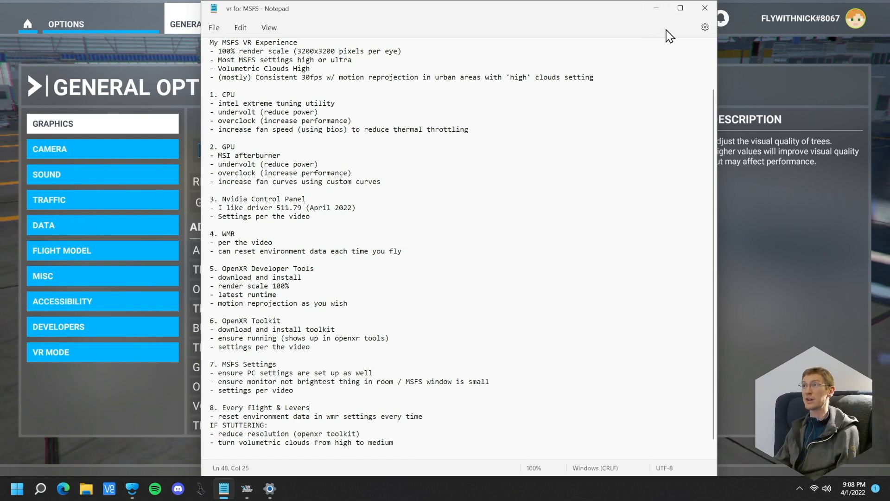
Close the notes and bring up the simulator's Welcome screen in VR mode
{"action": "left_click", "coordinate": [711, 9]}
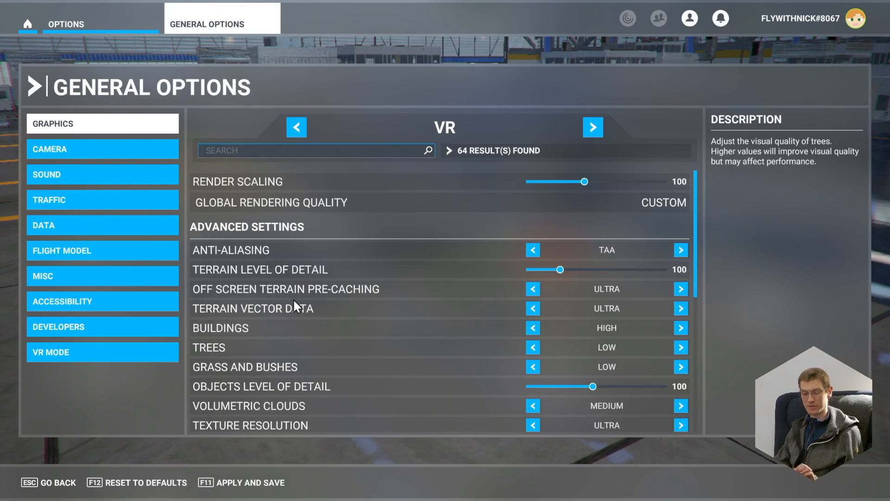
{"action": "key", "text": "Escape"}
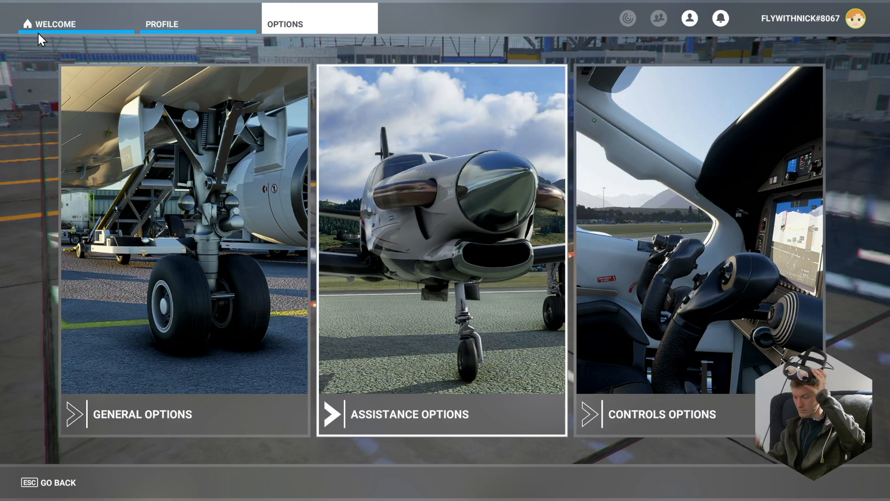
{"action": "left_click", "coordinate": [64, 26]}
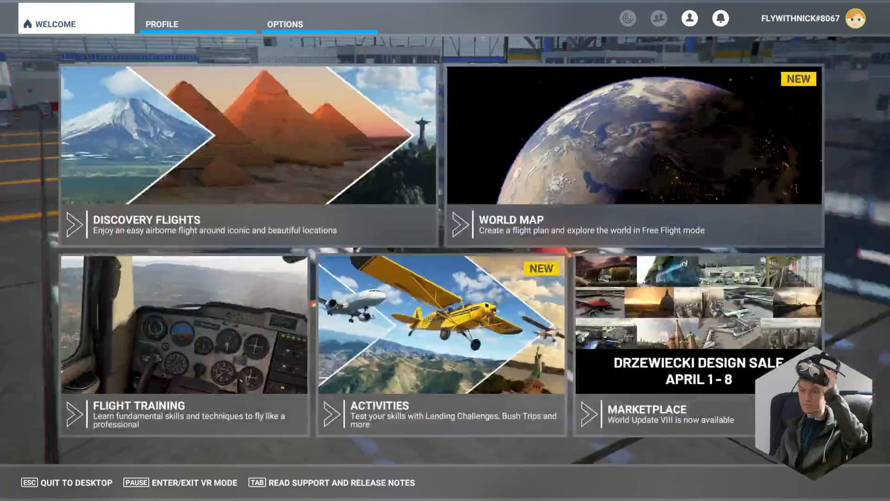
{"action": "left_click", "coordinate": [139, 425]}
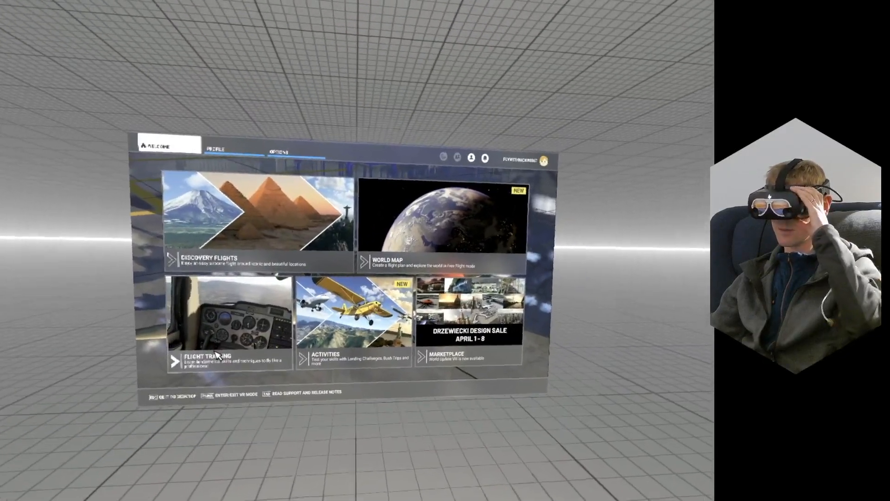
{"action": "key", "text": "super"}
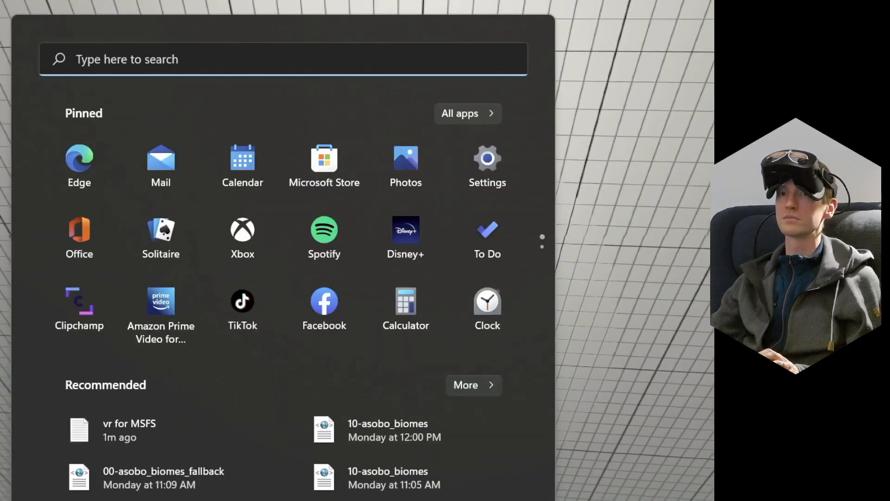
{"action": "key", "text": "super+s"}
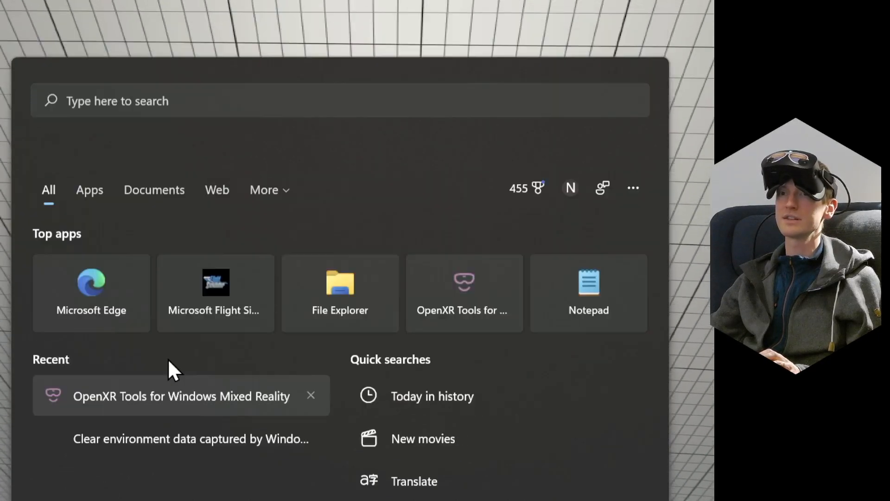
{"action": "left_click", "coordinate": [167, 354]}
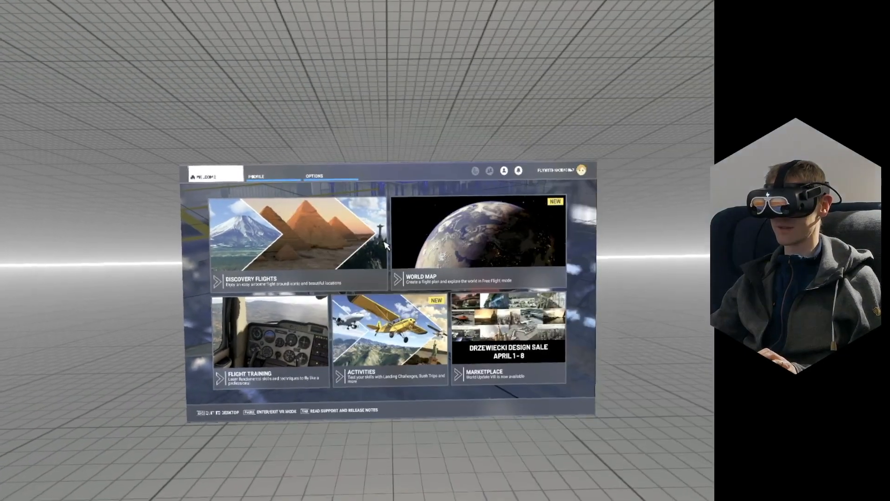
Open the World Map and go through the aircraft selection and liveries for the Flyingiron Spitfire LF Mk IXc
{"action": "left_click", "coordinate": [431, 282]}
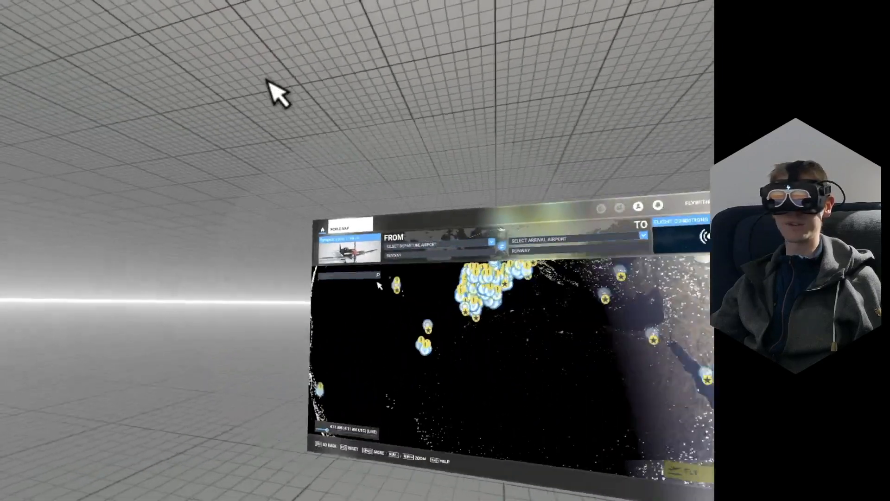
{"action": "left_click", "coordinate": [288, 234]}
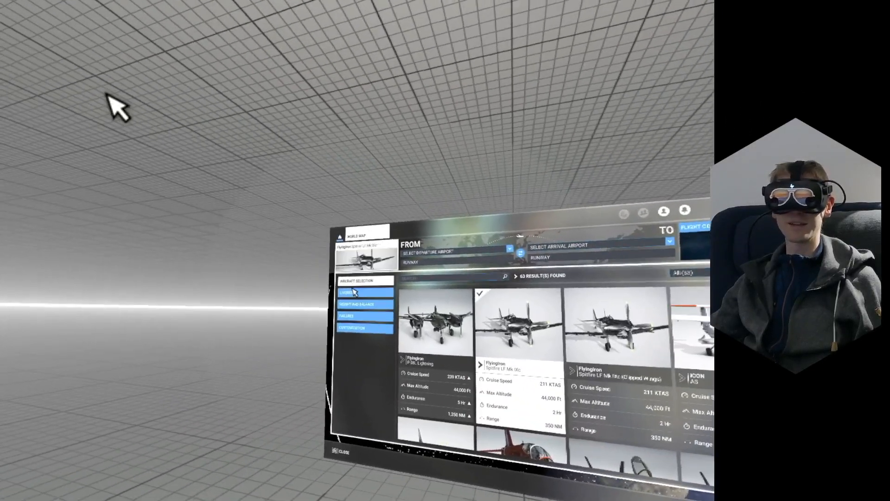
{"action": "left_click", "coordinate": [355, 292]}
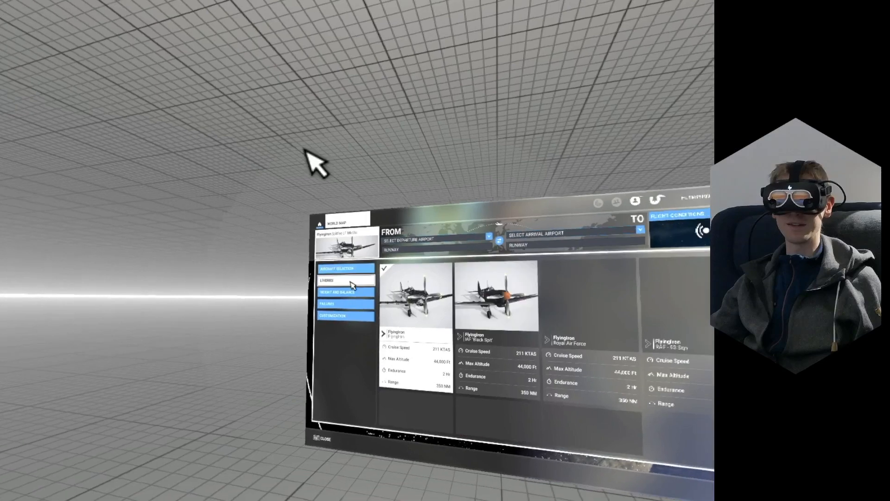
{"action": "scroll", "coordinate": [478, 361], "scroll_direction": "down", "scroll_amount": 3}
{"action": "left_click", "coordinate": [339, 246]}
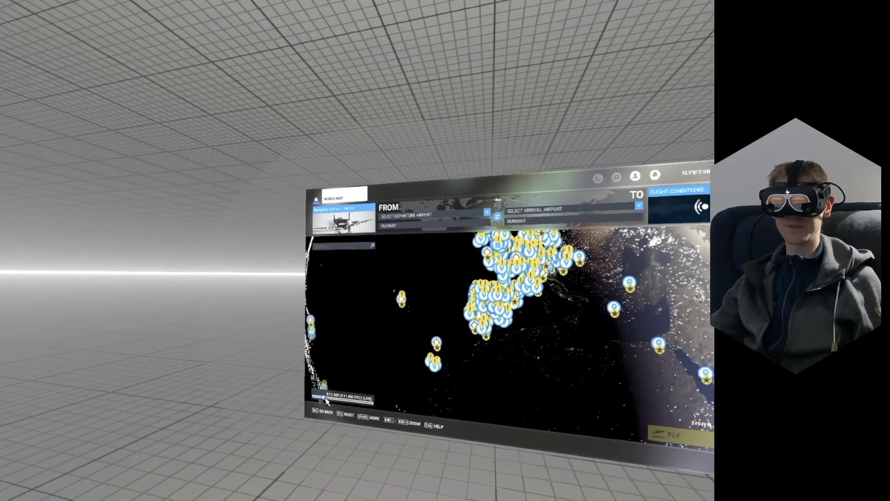
Set the flight time to 11:21 AM UTC and make EGPR Barra the departure airport on the World Map
{"action": "scroll", "coordinate": [424, 280], "scroll_direction": "up", "scroll_amount": 8}
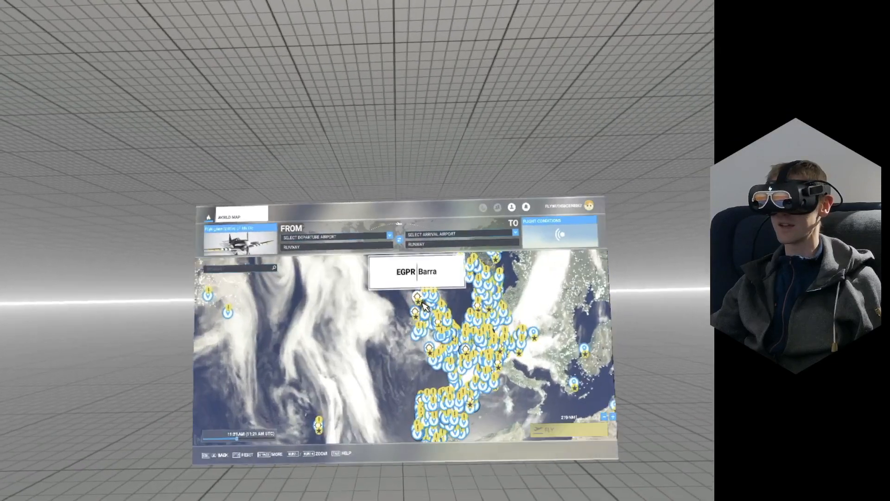
{"action": "scroll", "coordinate": [388, 315], "scroll_direction": "up", "scroll_amount": 5}
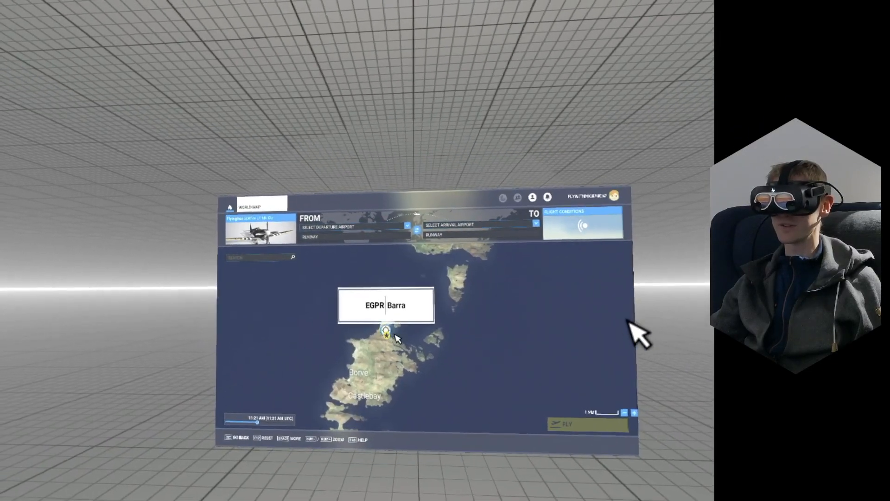
{"action": "left_click", "coordinate": [384, 328]}
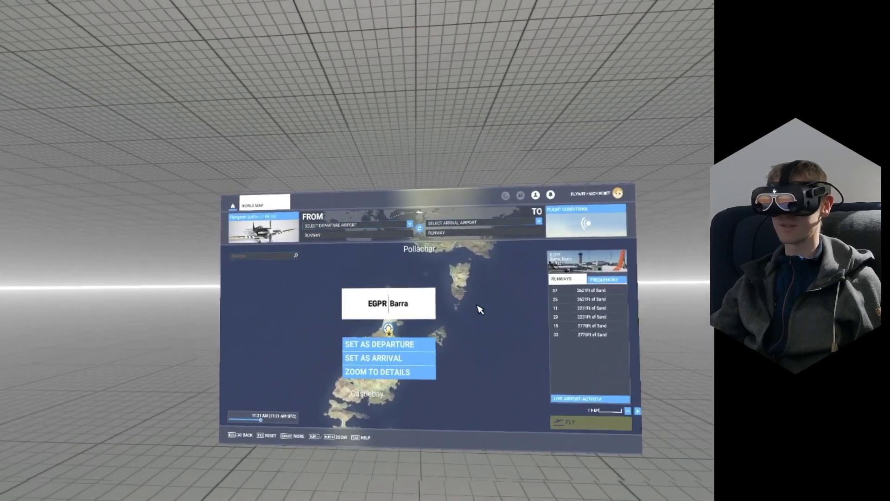
{"action": "scroll", "coordinate": [400, 328], "scroll_direction": "down", "scroll_amount": 5}
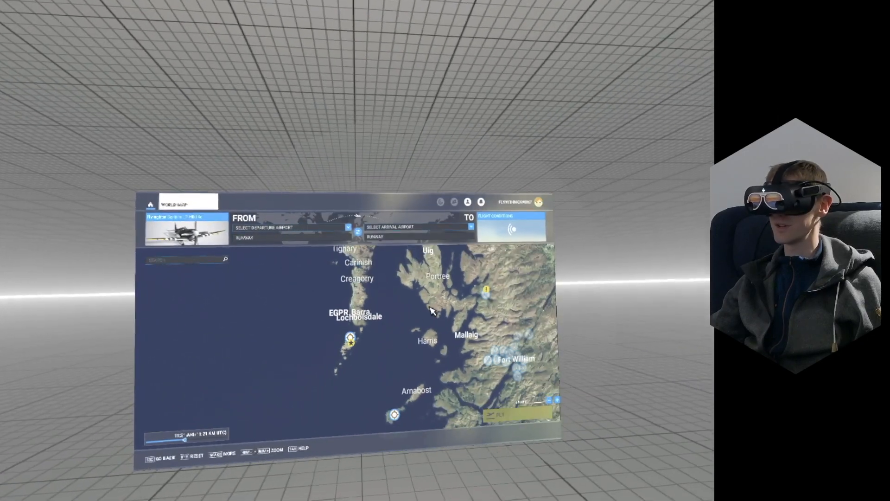
{"action": "left_click_drag", "start_coordinate": [432, 311], "coordinate": [434, 287]}
{"action": "scroll", "coordinate": [401, 363], "scroll_direction": "up", "scroll_amount": 5}
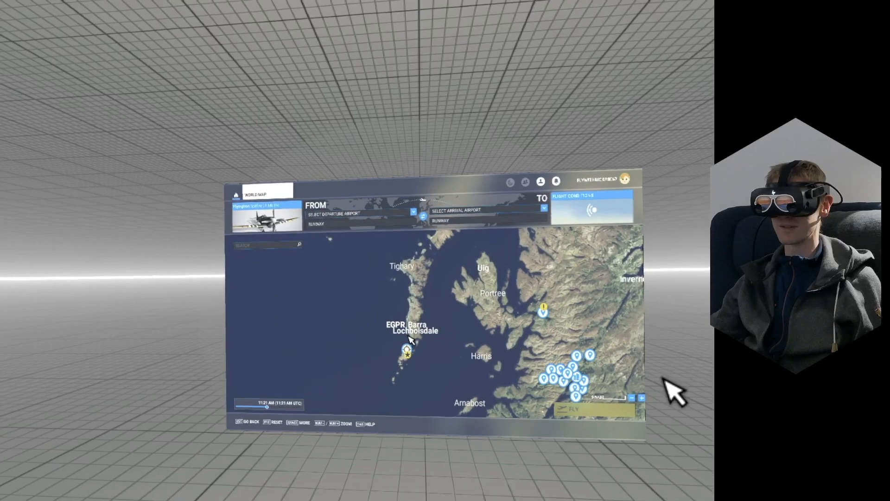
{"action": "left_click", "coordinate": [407, 365]}
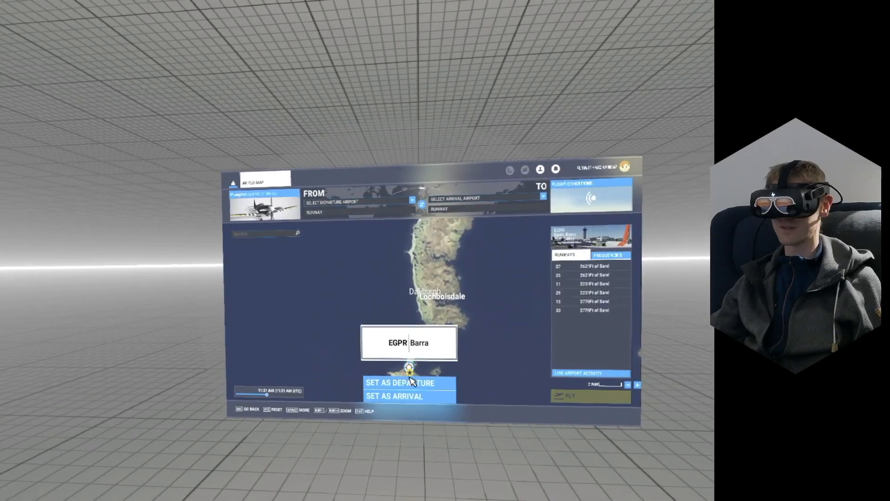
{"action": "left_click", "coordinate": [406, 381]}
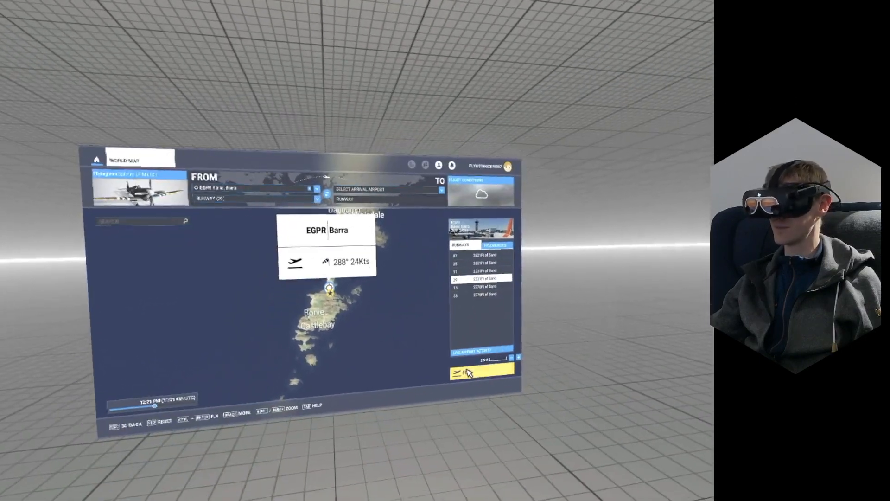
Start the flight from Barra and switch the in-flight weather preset to Scattered Clouds, closing the weather panel
{"action": "left_click", "coordinate": [478, 447]}
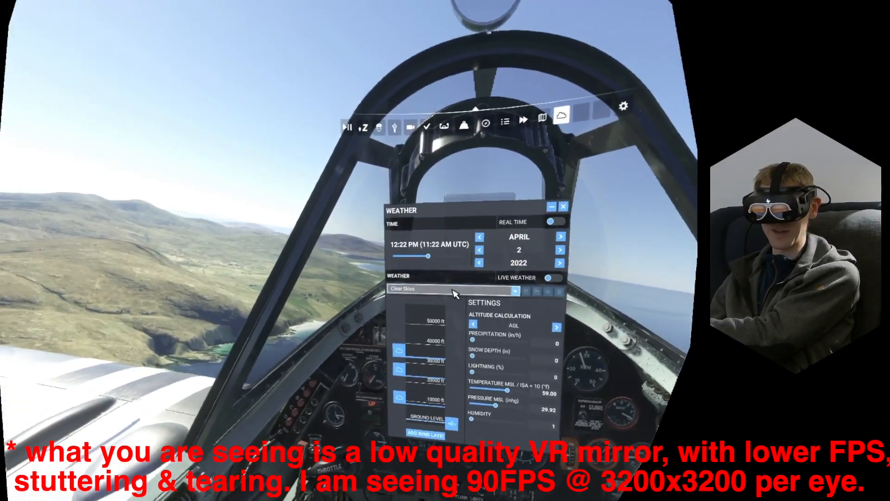
{"action": "left_click", "coordinate": [440, 311]}
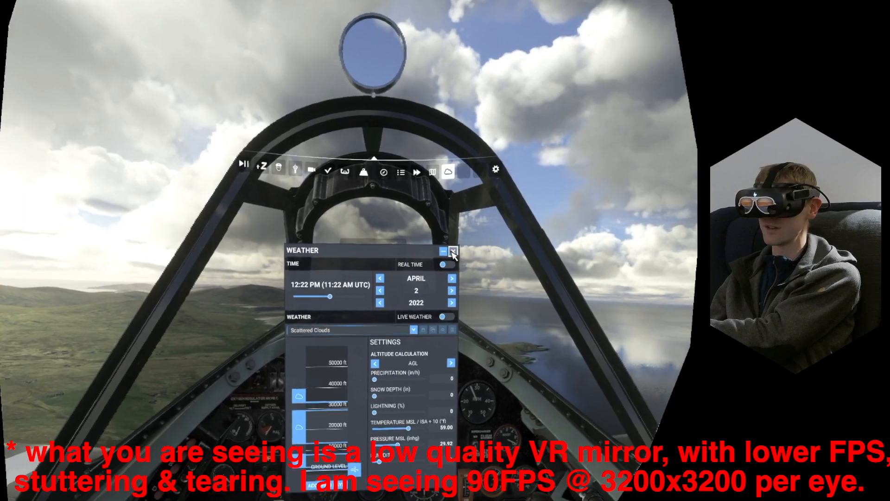
{"action": "left_click", "coordinate": [453, 252]}
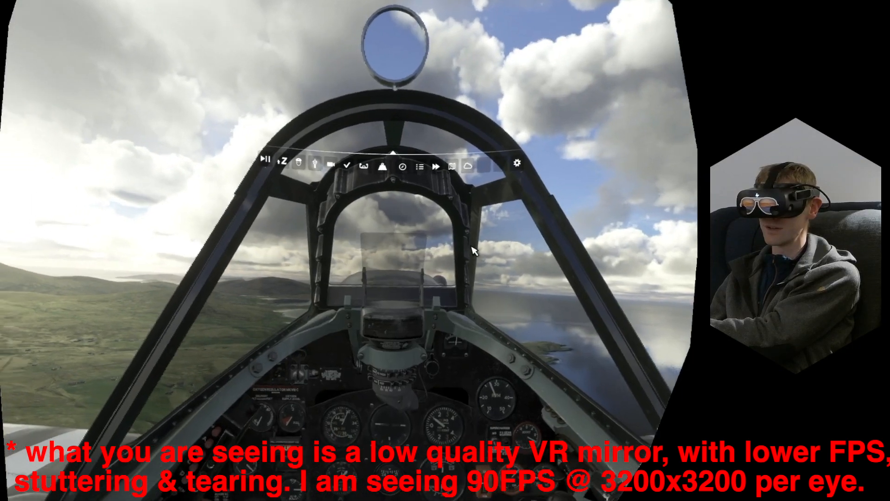